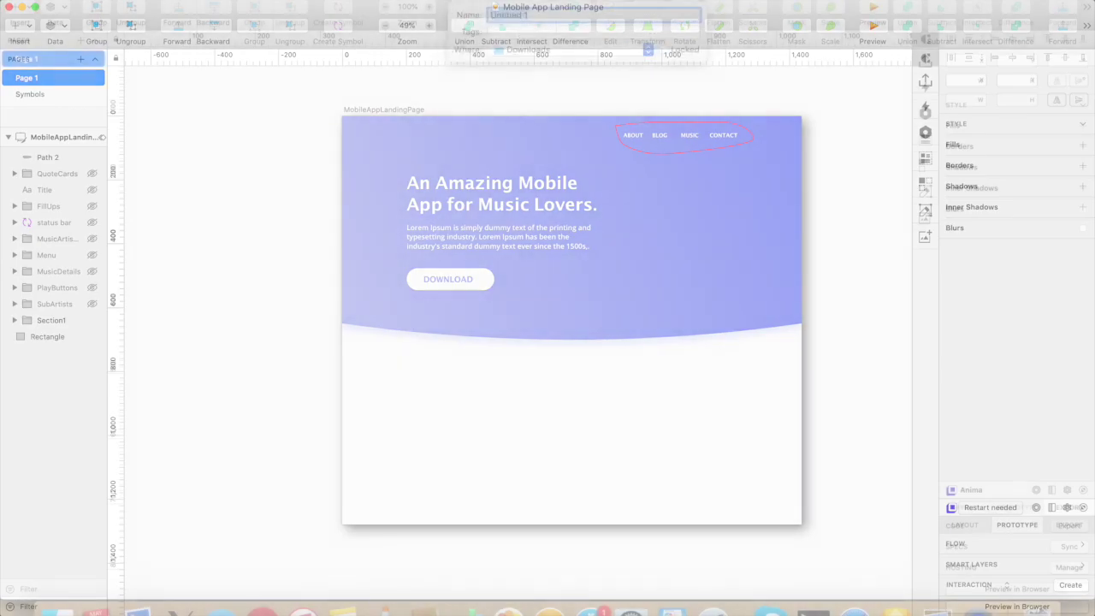
# - Save the new document as "Mobile App Landing Page"
pyautogui.write('ile App Landing Page')
pyautogui.press('Return')
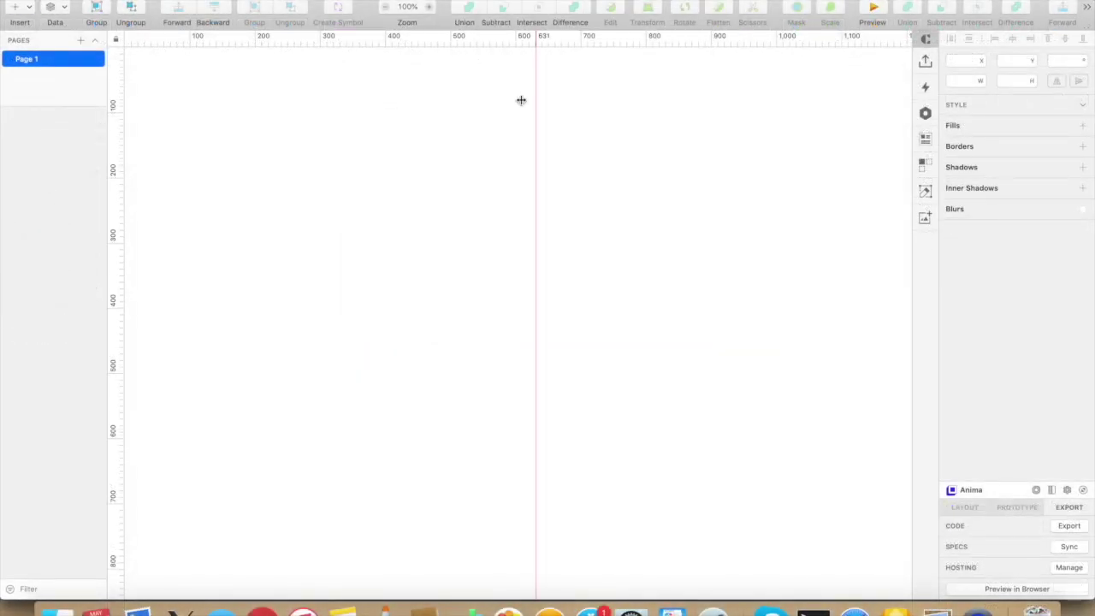
# - Insert a Desktop HD artboard (1440×1024) and rename it MobileAppLandingPage
pyautogui.click(20, 16)
pyautogui.click(68, 120)
pyautogui.click(978, 169)
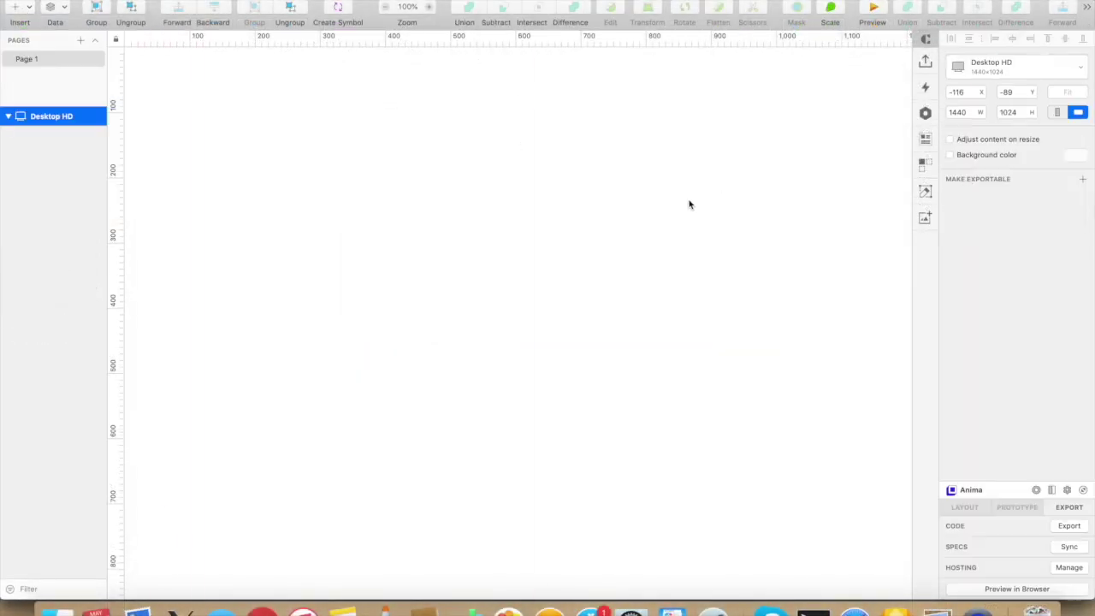
pyautogui.press('super+1')
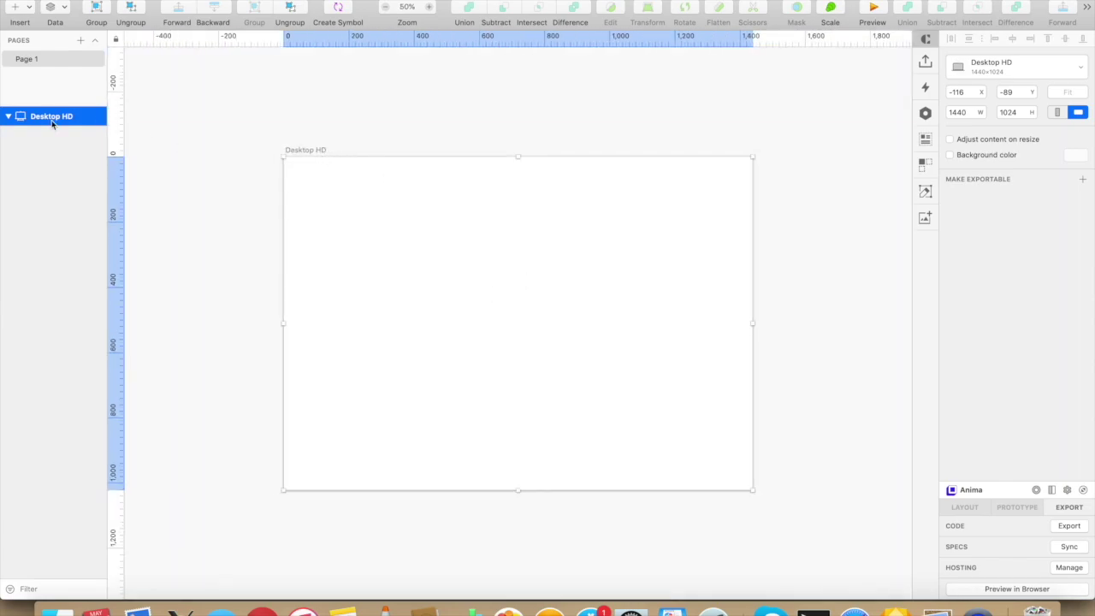
pyautogui.write('MobileAppLandingPage')
pyautogui.press('Return')
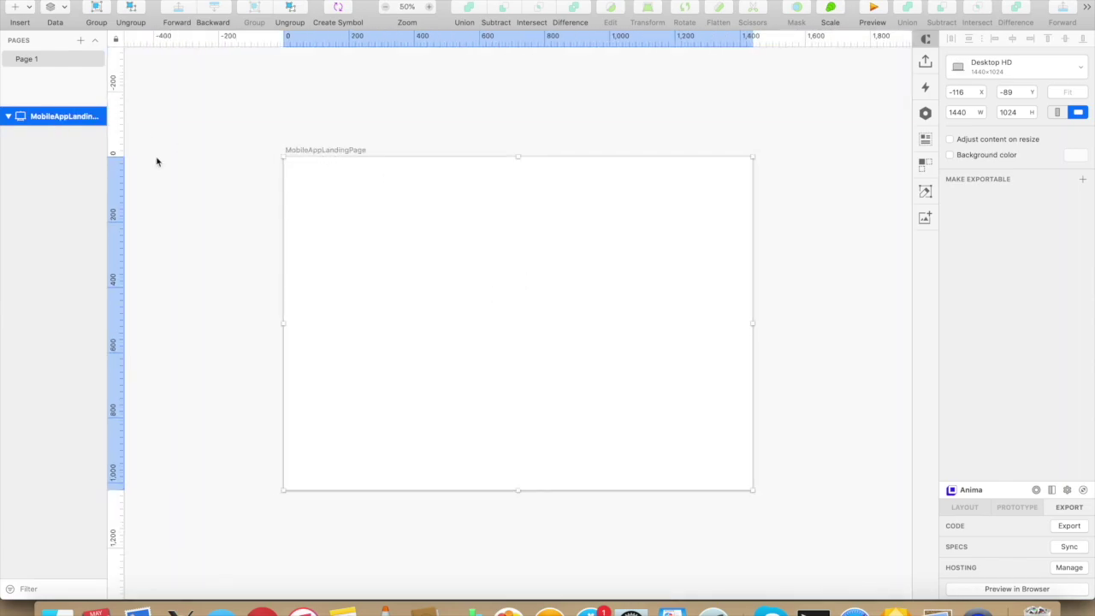
# - Draw a full-width rectangle from the artboard's top edge and set its height to 650
pyautogui.click(20, 12)
pyautogui.click(188, 24)
pyautogui.moveTo(284, 157); pyautogui.dragTo(753, 374)
pyautogui.write('650')
pyautogui.press('Return')
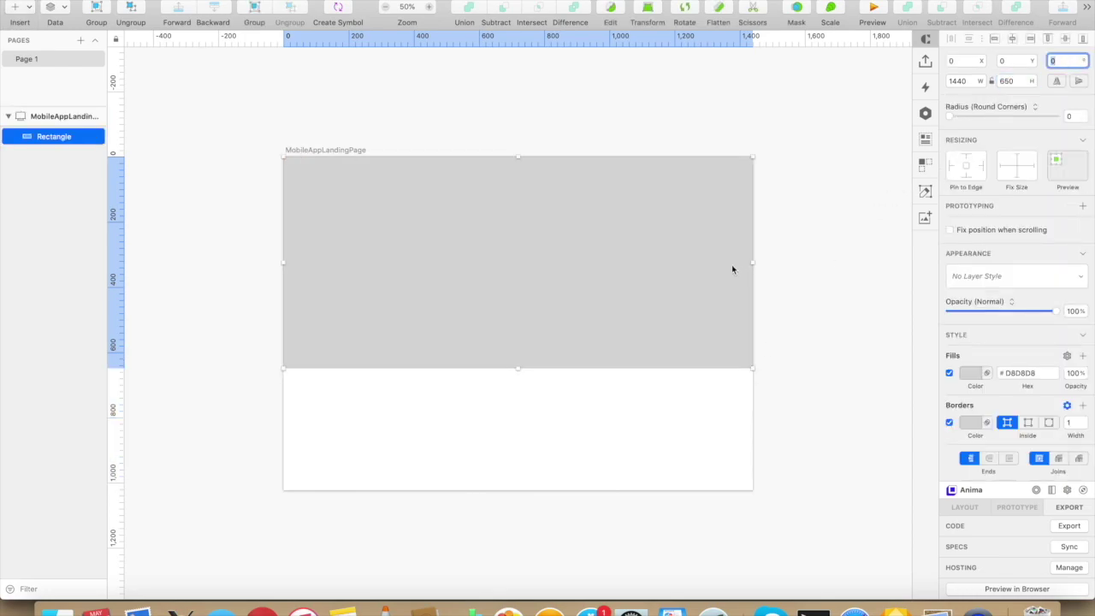
# - Draw a vertical guide line through the artboard's centre and a downward-bulging curved path along the rectangle's bottom edge
pyautogui.click(622, 413)
pyautogui.moveTo(518, 159); pyautogui.dragTo(550, 513)
pyautogui.press('v')
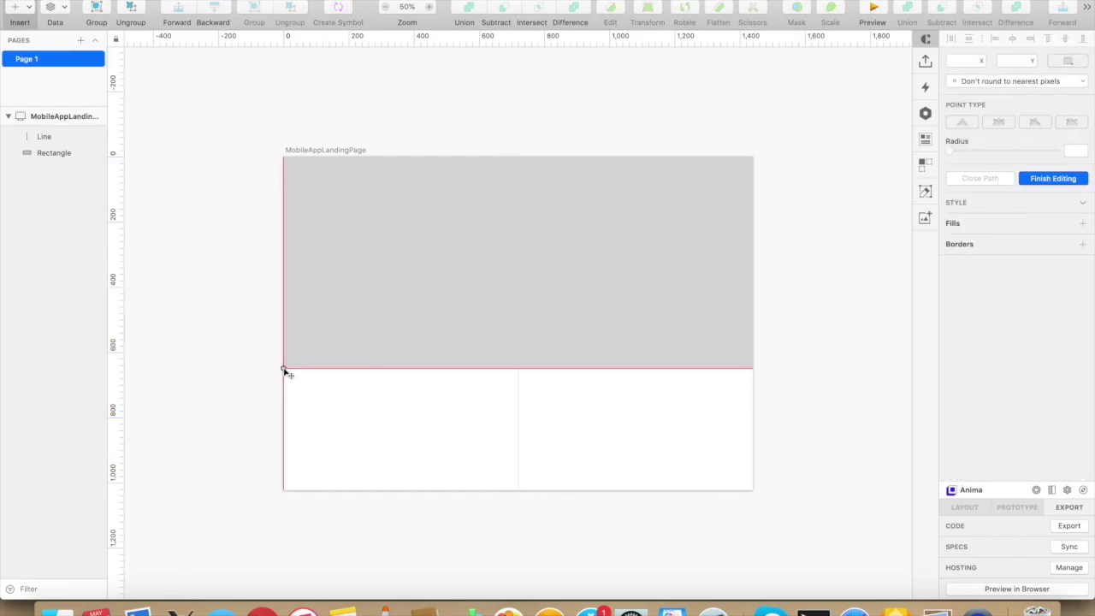
pyautogui.click(283, 369)
pyautogui.moveTo(752, 368); pyautogui.dragTo(988, 342)
pyautogui.press('Return')
# - Union the curved path with the rectangle into a single shape
pyautogui.click(691, 340)
pyautogui.keyDown('shift'); pyautogui.click(657, 382); pyautogui.keyUp('shift')
pyautogui.click(464, 8)
# - Delete the vertical guide line and rename the combined shape Background
pyautogui.rightClick(57, 137)
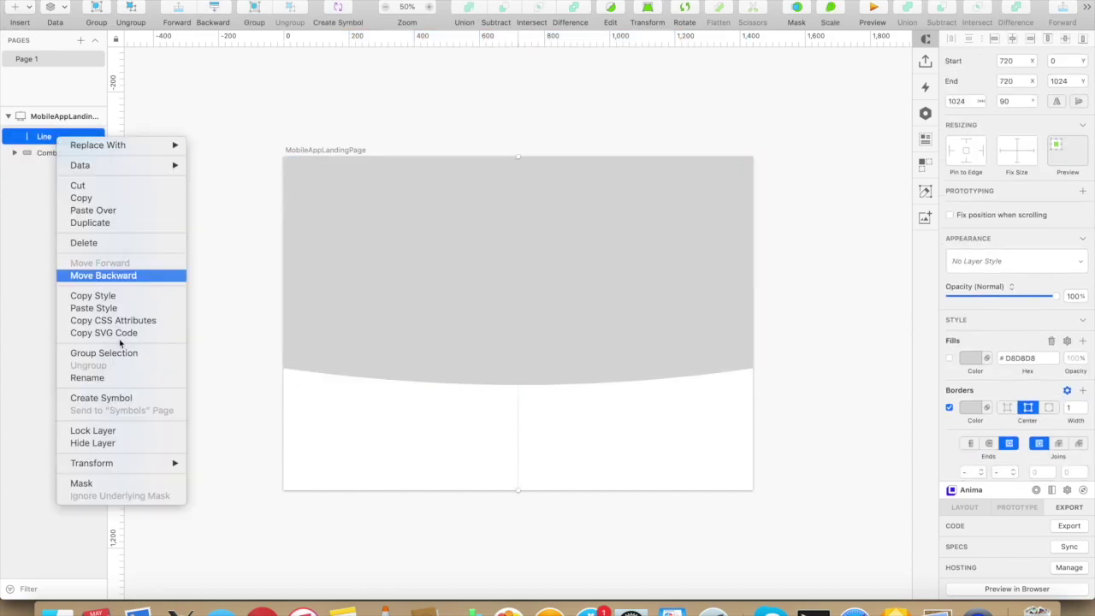
pyautogui.click(84, 243)
pyautogui.doubleClick(60, 137)
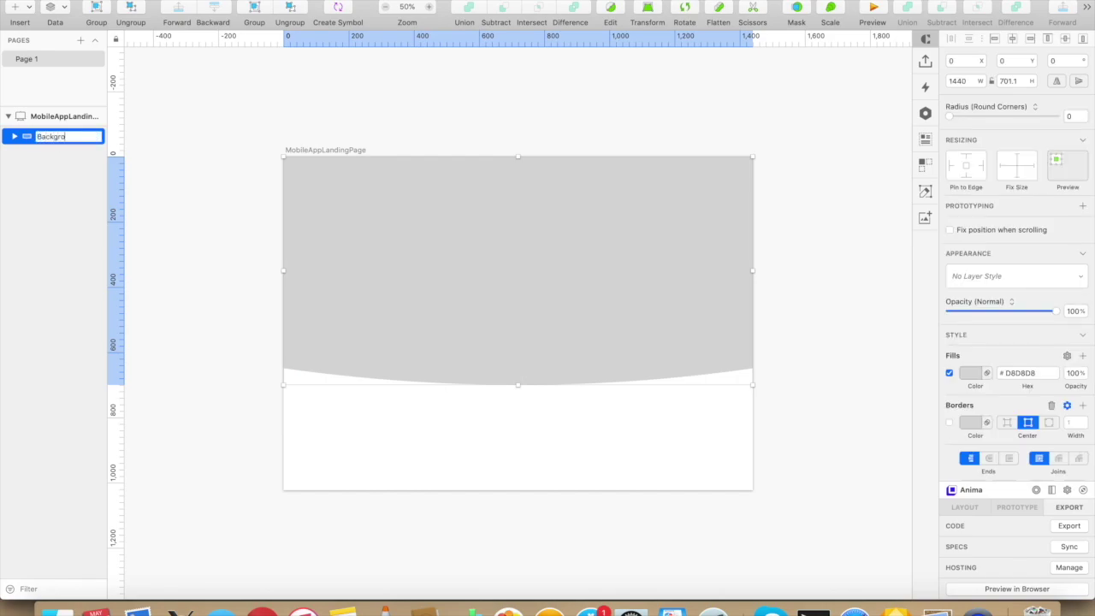
# - Fill Background with a linear gradient, blue #4665F1 at the top stop and lighter violet-blue at the bottom, and save it as a global preset
pyautogui.click(974, 374)
pyautogui.click(994, 385)
pyautogui.moveTo(970, 543); pyautogui.dragTo(1026, 542)
pyautogui.moveTo(952, 448); pyautogui.dragTo(1045, 445)
pyautogui.click(516, 386)
pyautogui.moveTo(973, 542); pyautogui.dragTo(1028, 542)
pyautogui.moveTo(956, 457); pyautogui.dragTo(986, 450)
pyautogui.click(518, 158)
pyautogui.scroll(-5, 994, 590)
pyautogui.click(1047, 513)
# - Angle the gradient diagonally, placing the dark stop beyond the artboard's upper-right corner and the light stop beyond the curve's lower-left
pyautogui.moveTo(518, 156); pyautogui.dragTo(809, 127)
pyautogui.moveTo(518, 384); pyautogui.dragTo(231, 392)
pyautogui.moveTo(812, 126); pyautogui.dragTo(841, 131)
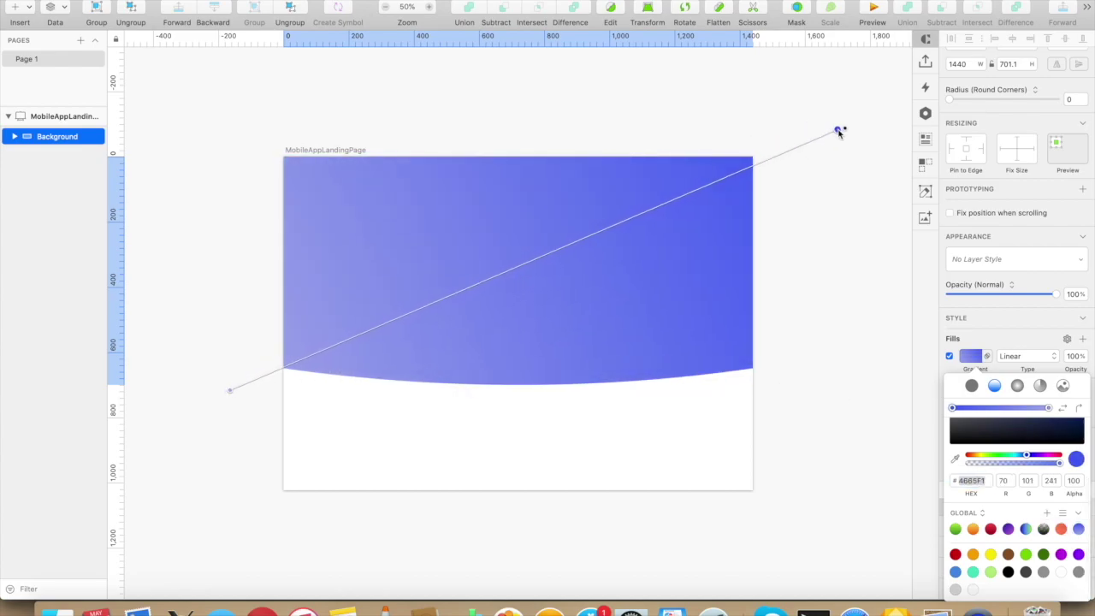
pyautogui.click(607, 243)
# - Add a text box about 468×175 in the upper-left of the background reading "An Amazing Mobile App for Music Lovers."
pyautogui.press('t')
pyautogui.moveTo(366, 214); pyautogui.dragTo(519, 272)
pyautogui.write('An Amazing Mobile App fo')
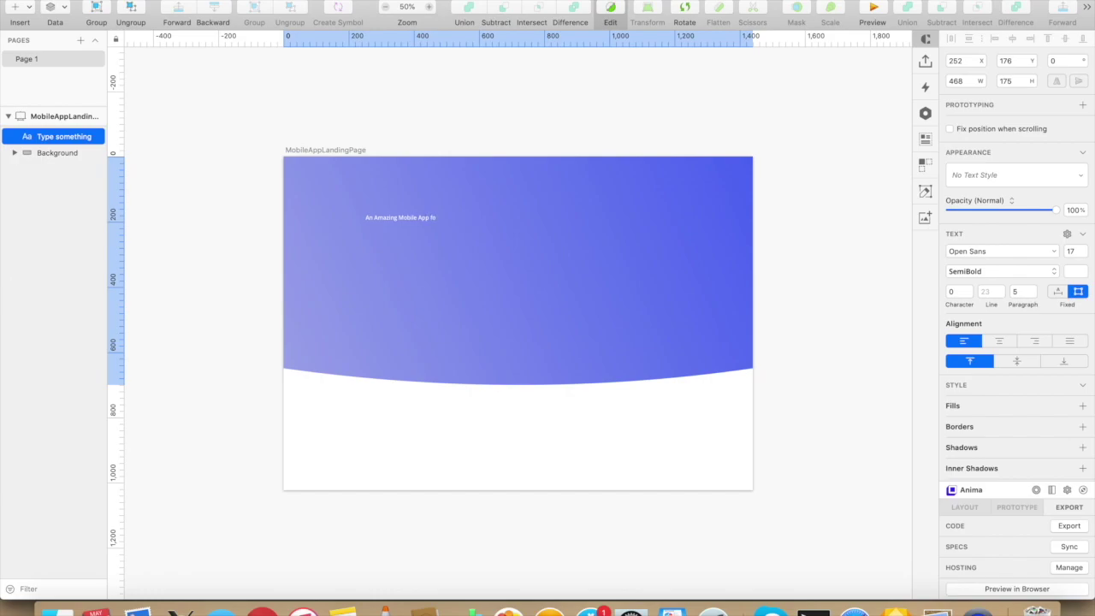
pyautogui.press('Escape')
# - Set the heading's font to Arial Hebrew at size 54
pyautogui.click(1070, 250)
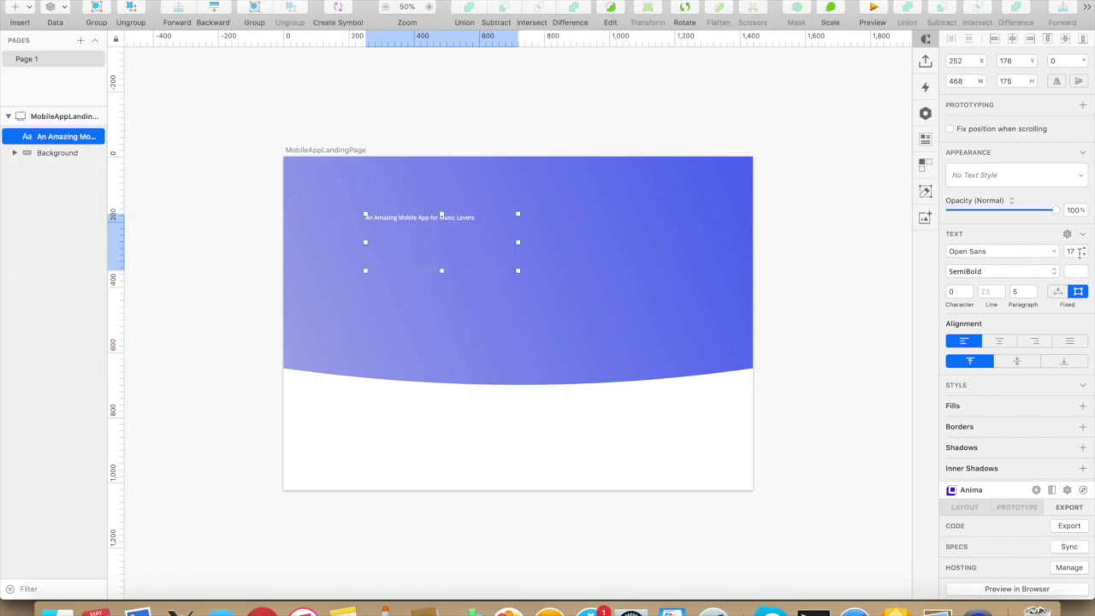
pyautogui.write('54')
pyautogui.press('Tab')
pyautogui.click(995, 251)
pyautogui.write('arial')
pyautogui.click(990, 332)
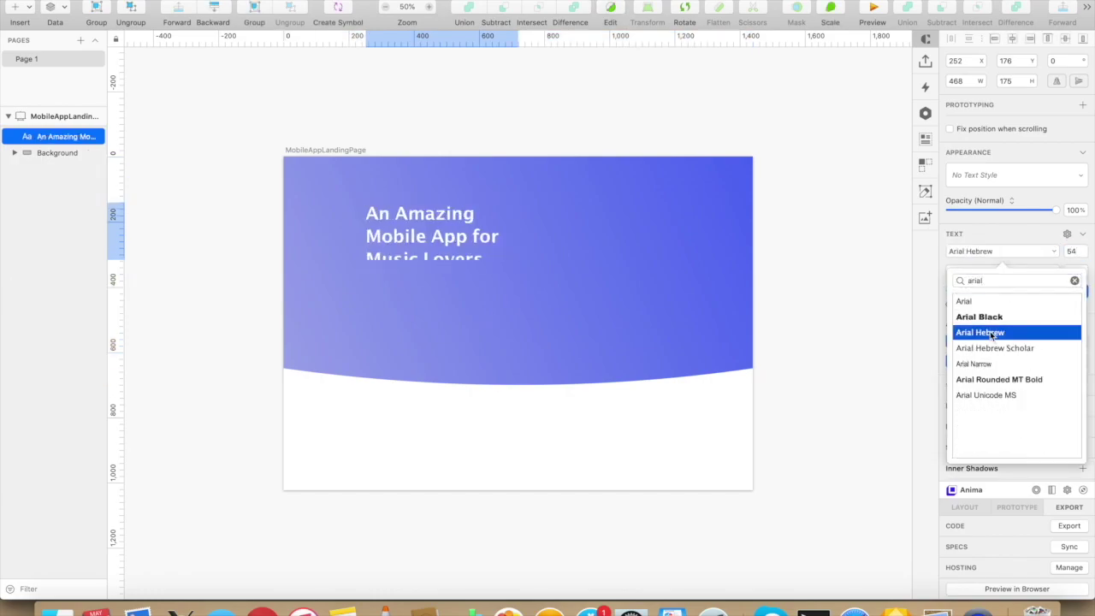
# - Set the heading's line height to 67 and paragraph spacing to 5, and widen its box to about 618 so it fits two lines
pyautogui.click(993, 293)
pyautogui.write('67')
pyautogui.press('Tab')
pyautogui.write('5')
pyautogui.press('Return')
pyautogui.moveTo(518, 259); pyautogui.dragTo(567, 238)
pyautogui.moveTo(418, 224); pyautogui.dragTo(402, 229)
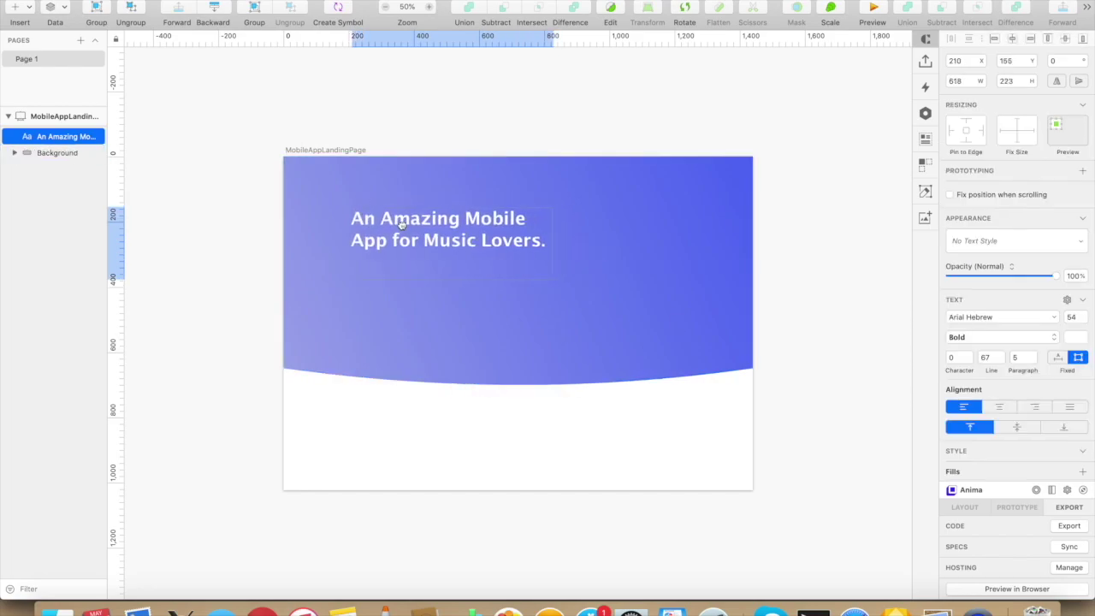
# - Draw a text box about 593×113 below the heading and set it to Open Sans, size 22, line height 29
pyautogui.click(449, 272)
pyautogui.moveTo(350, 265); pyautogui.dragTo(543, 298)
pyautogui.click(1018, 254)
pyautogui.write('open')
pyautogui.click(998, 303)
pyautogui.click(1069, 251)
pyautogui.write('22')
pyautogui.press('Tab')
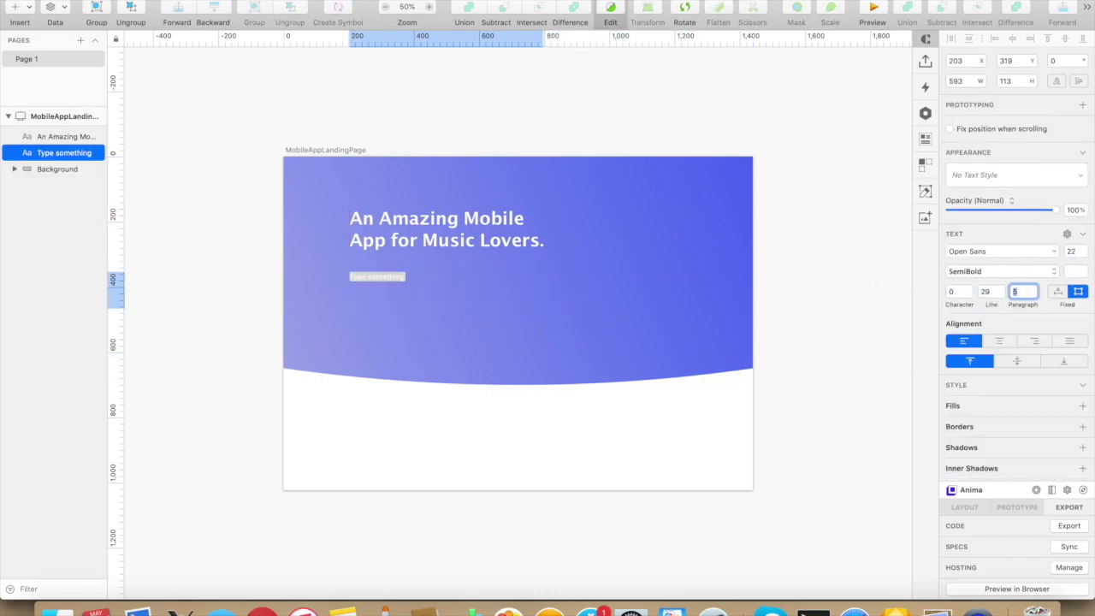
pyautogui.click(472, 288)
# - Switch to Chrome, open lipsum.com from a "lorem ipsum" search, and copy the first passage up to "ever since the 1500s,"
pyautogui.press('super+Tab')
pyautogui.press('super+t')
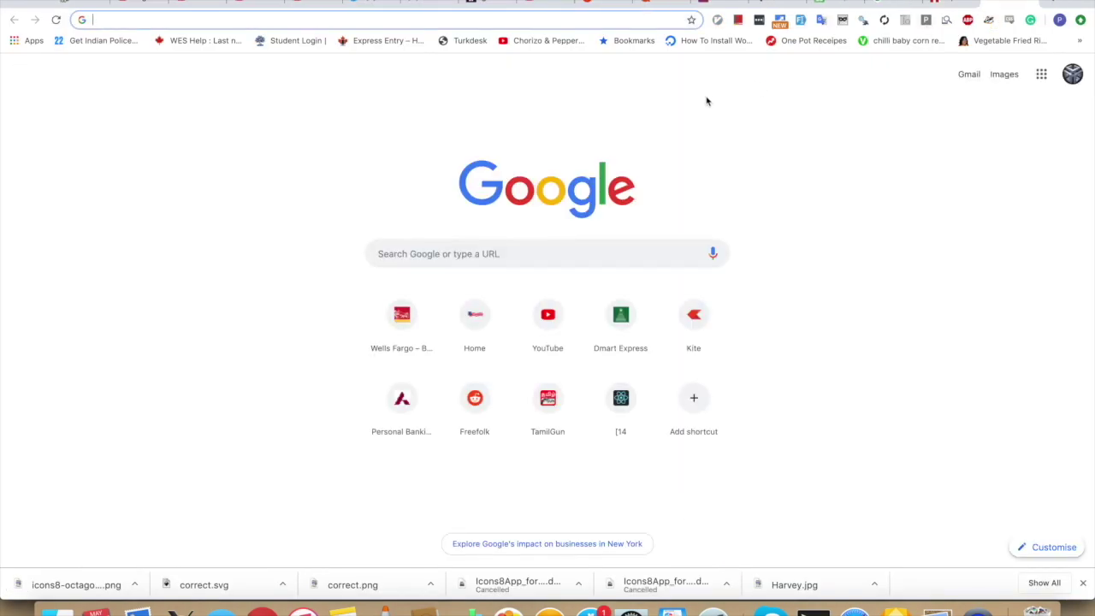
pyautogui.write('lorem ipsum')
pyautogui.press('Return')
pyautogui.click(239, 173)
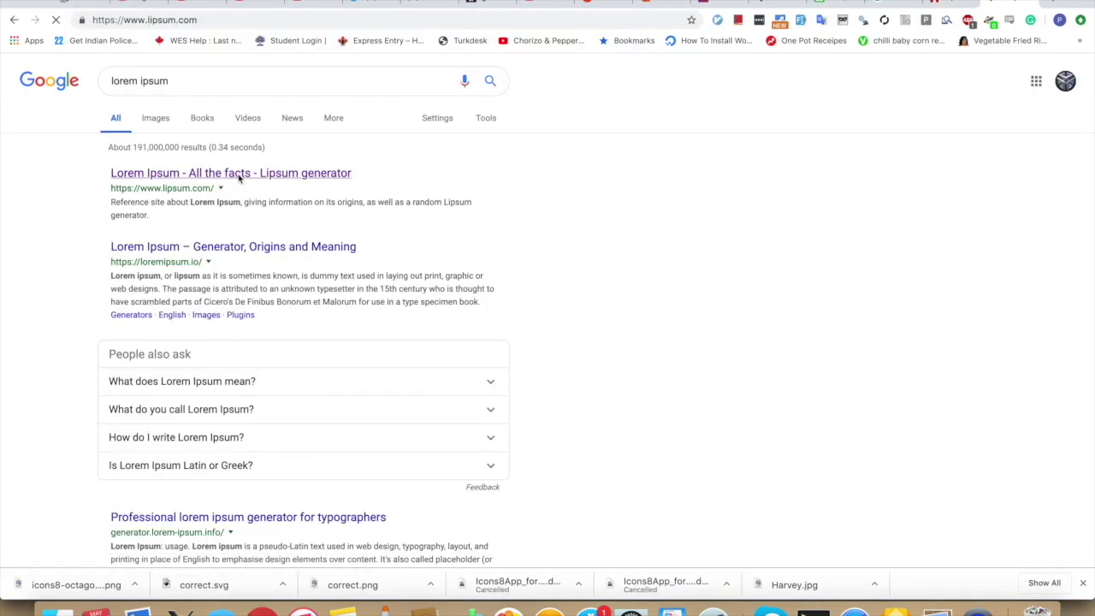
pyautogui.moveTo(254, 266); pyautogui.dragTo(364, 292)
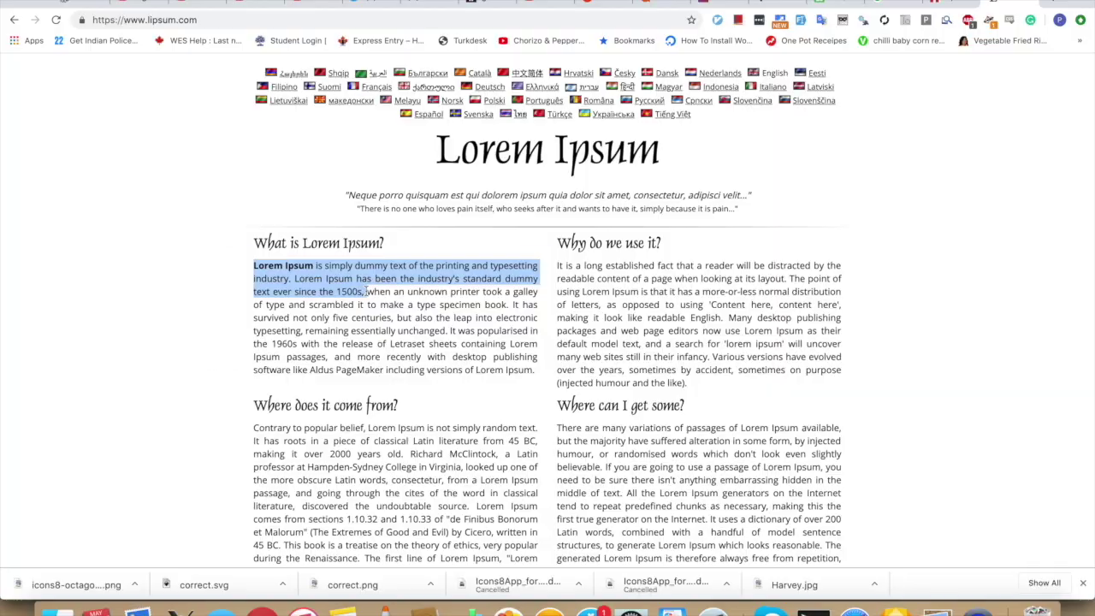
pyautogui.press('super+c')
# - Switch back to Sketch and replace the placeholder in the text box below the heading with the copied Lorem Ipsum passage
pyautogui.press('super+Tab')
pyautogui.click(383, 281)
pyautogui.press('Return')
pyautogui.press('super+v')
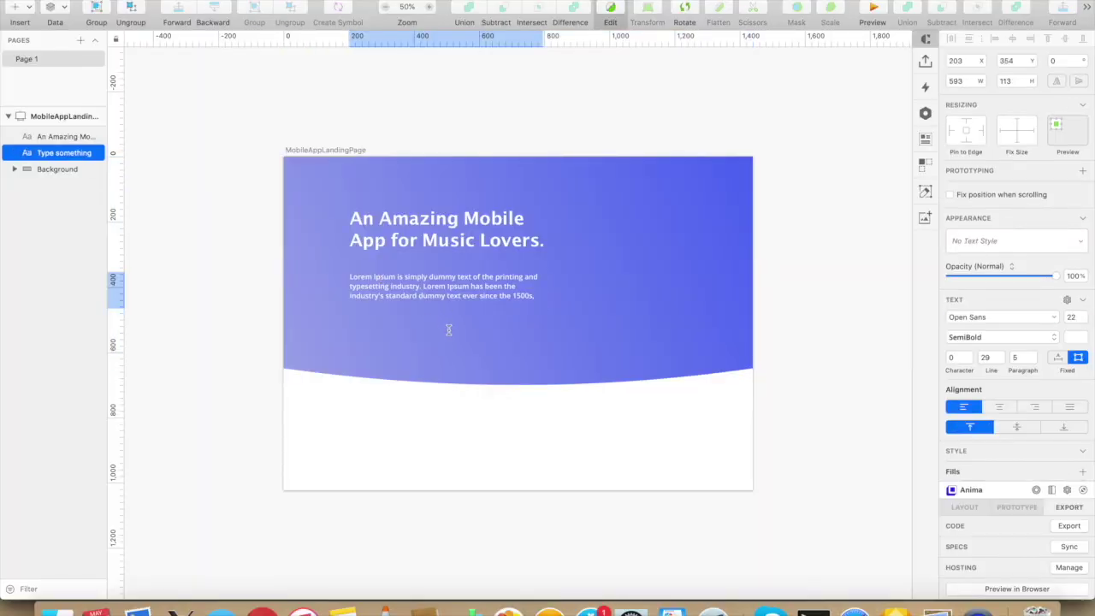
pyautogui.click(504, 356)
# - Move the Lorem Ipsum paragraph up to Y 314, closer to the heading
pyautogui.hotkey('shift', 'Up')
pyautogui.hotkey('shift', 'Up')
pyautogui.hotkey('shift', 'Up')
pyautogui.hotkey('shift', 'Up')
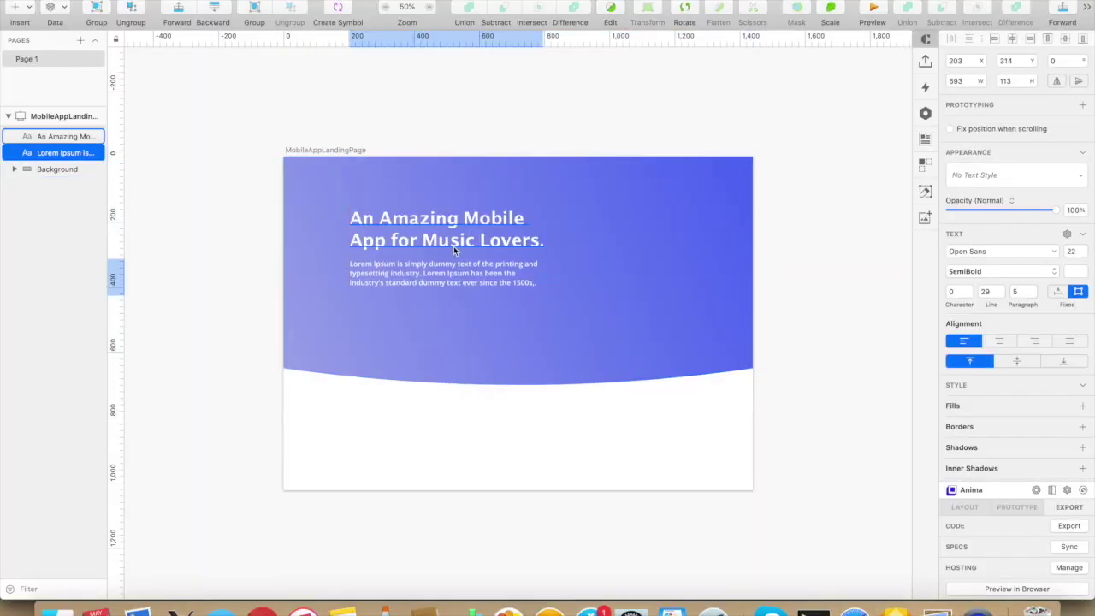
# - Draw a rounded rectangle about 274×69 below the paragraph, aligned with its left edge
pyautogui.click(453, 298)
pyautogui.click(20, 17)
pyautogui.click(179, 41)
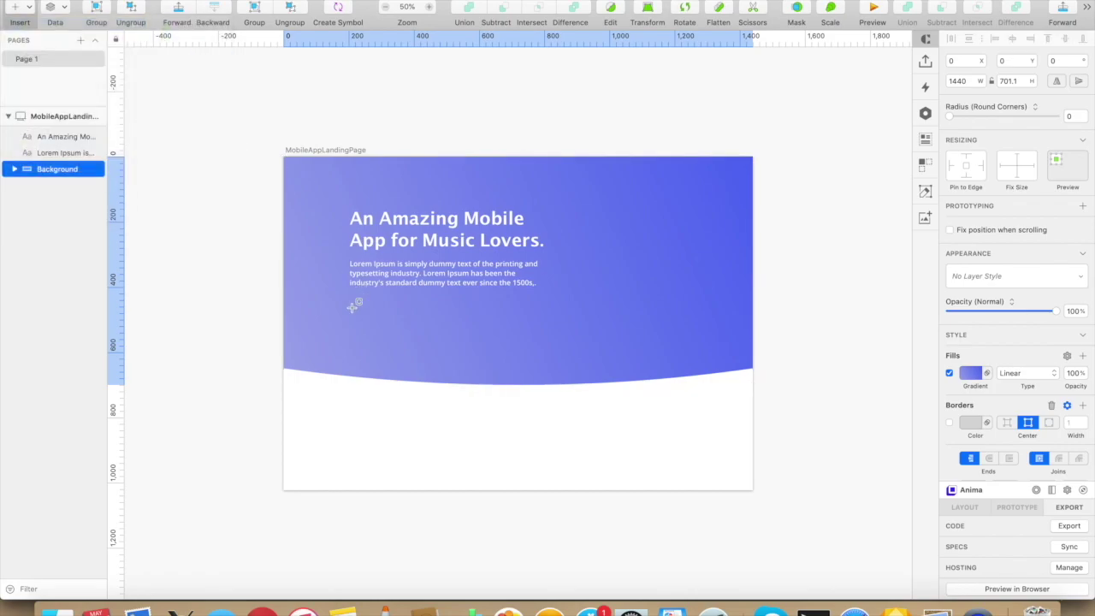
pyautogui.moveTo(350, 306); pyautogui.dragTo(441, 329)
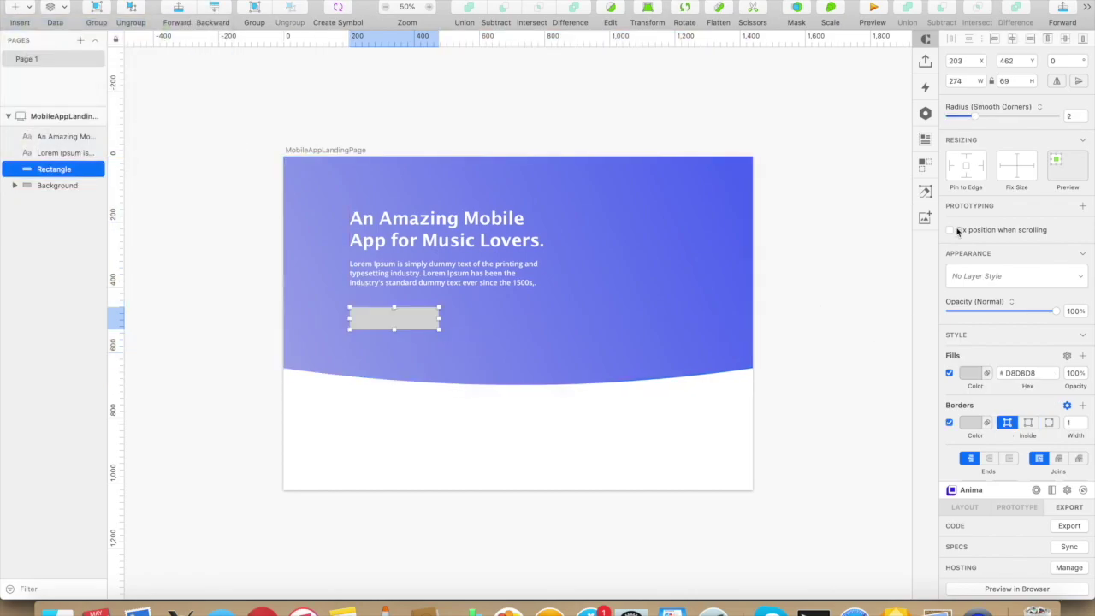
# - Set the rounded rectangle's fill to #FBFBFB and turn off its border
pyautogui.click(969, 373)
pyautogui.write('FB')
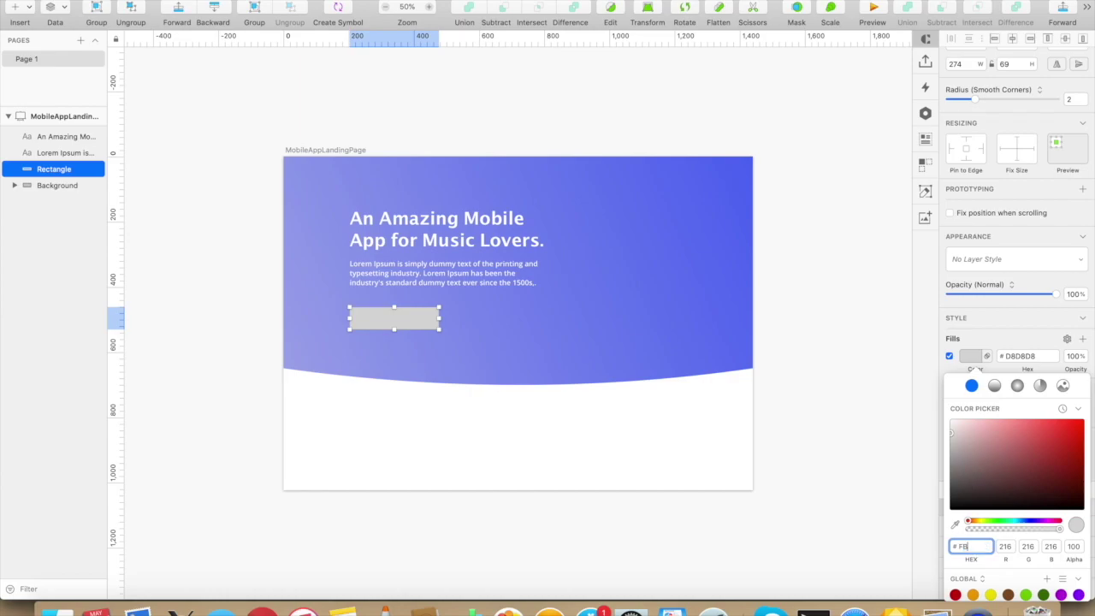
pyautogui.write('FBFB')
pyautogui.press('Tab')
# - Set the text colour of the heading and paragraph to #FBFBFB
pyautogui.click(496, 274)
pyautogui.keyDown('shift'); pyautogui.click(487, 241); pyautogui.keyUp('shift')
pyautogui.click(957, 475)
pyautogui.write('FBFBFB')
pyautogui.press('Tab')
pyautogui.click(497, 363)
# - Round all corner points of the button rectangle to a radius of 100
pyautogui.click(406, 315)
pyautogui.press('Return')
pyautogui.moveTo(339, 295); pyautogui.dragTo(461, 342)
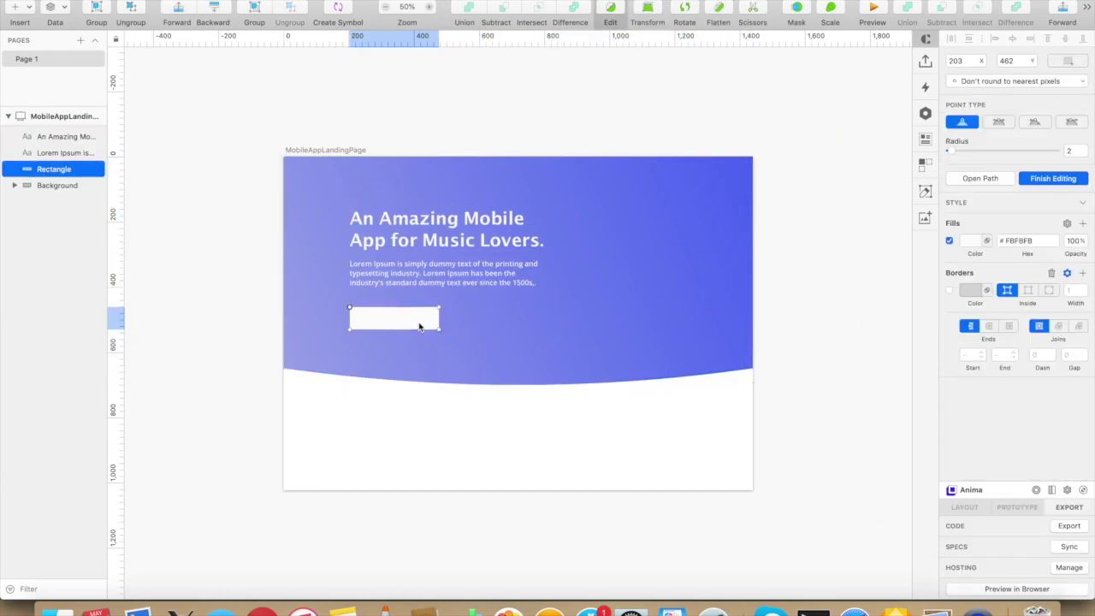
pyautogui.moveTo(951, 150); pyautogui.dragTo(1063, 152)
pyautogui.click(520, 308)
pyautogui.click(520, 308)
# - Add a "DOWNLOAD" text label over the button and colour it dark grey #494848
pyautogui.press('t')
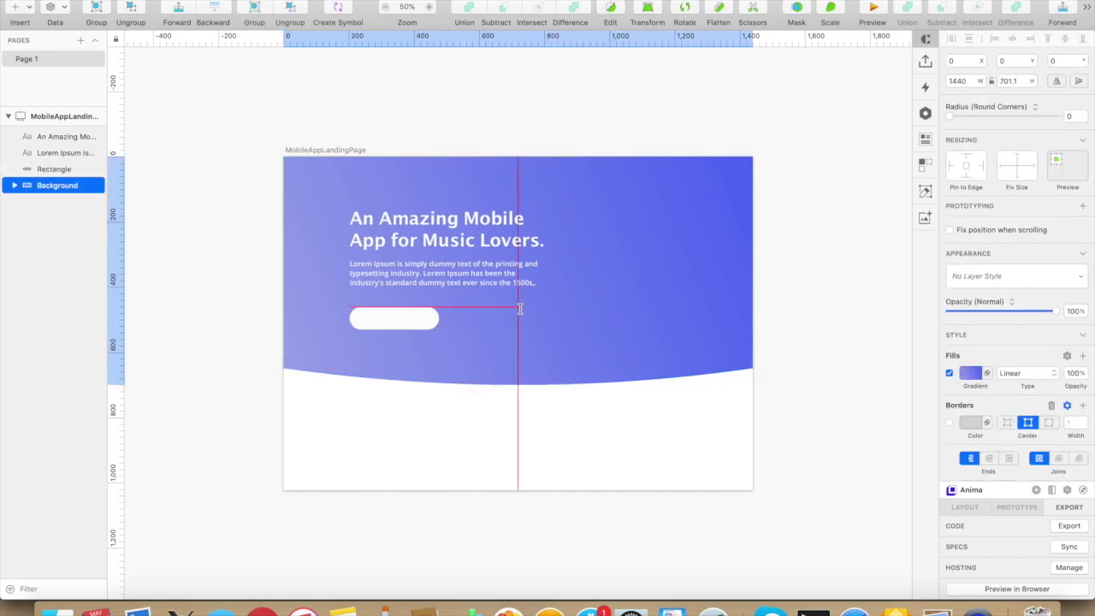
pyautogui.moveTo(362, 313); pyautogui.dragTo(429, 323)
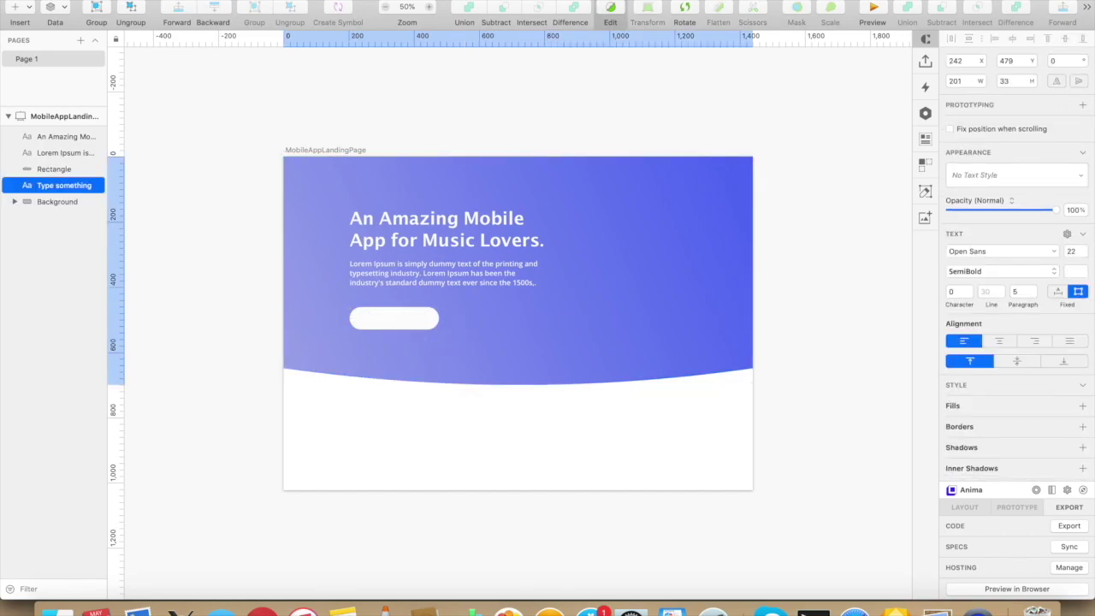
pyautogui.write('DOWNLOAD')
pyautogui.press('Escape')
pyautogui.click(957, 407)
pyautogui.click(950, 485)
# - Bring the DOWNLOAD layer above the button rectangle and narrow its box to about 136, centred on the button
pyautogui.moveTo(65, 184); pyautogui.dragTo(60, 162)
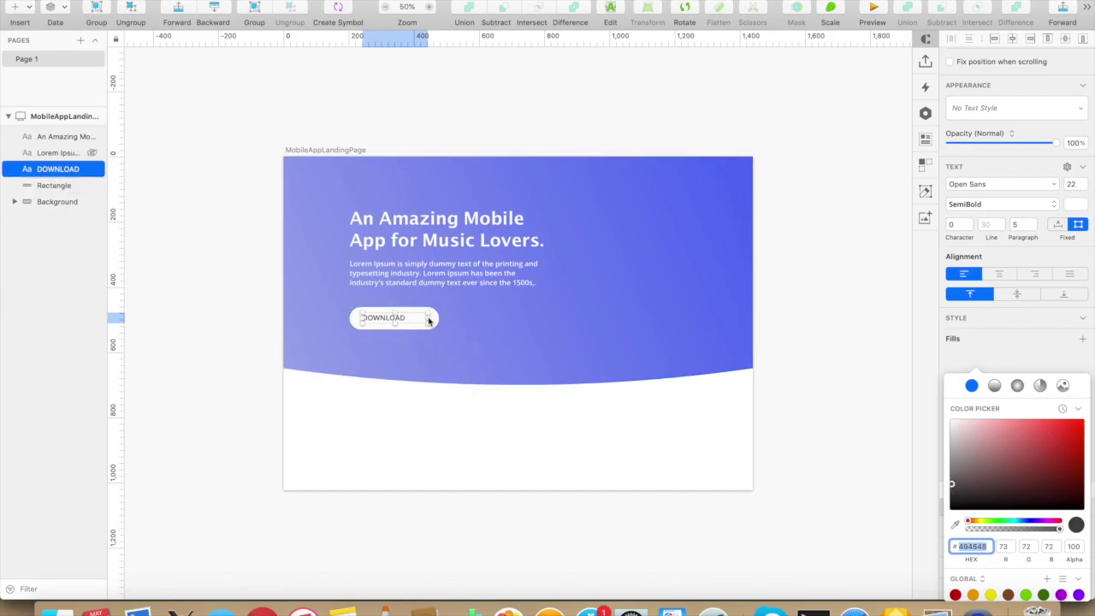
pyautogui.moveTo(429, 319); pyautogui.dragTo(402, 319)
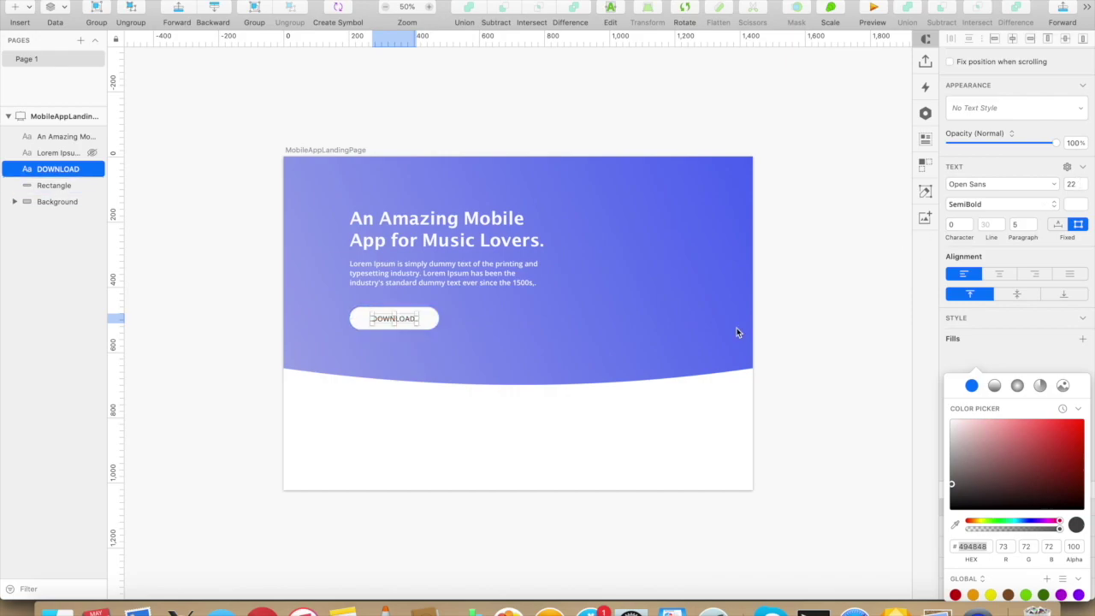
pyautogui.click(737, 332)
# - Change the DOWNLOAD label's font to Lucida Grande Bold
pyautogui.click(411, 318)
pyautogui.click(980, 251)
pyautogui.write('lucida')
pyautogui.click(995, 331)
pyautogui.click(969, 251)
pyautogui.click(972, 302)
pyautogui.press('Escape')
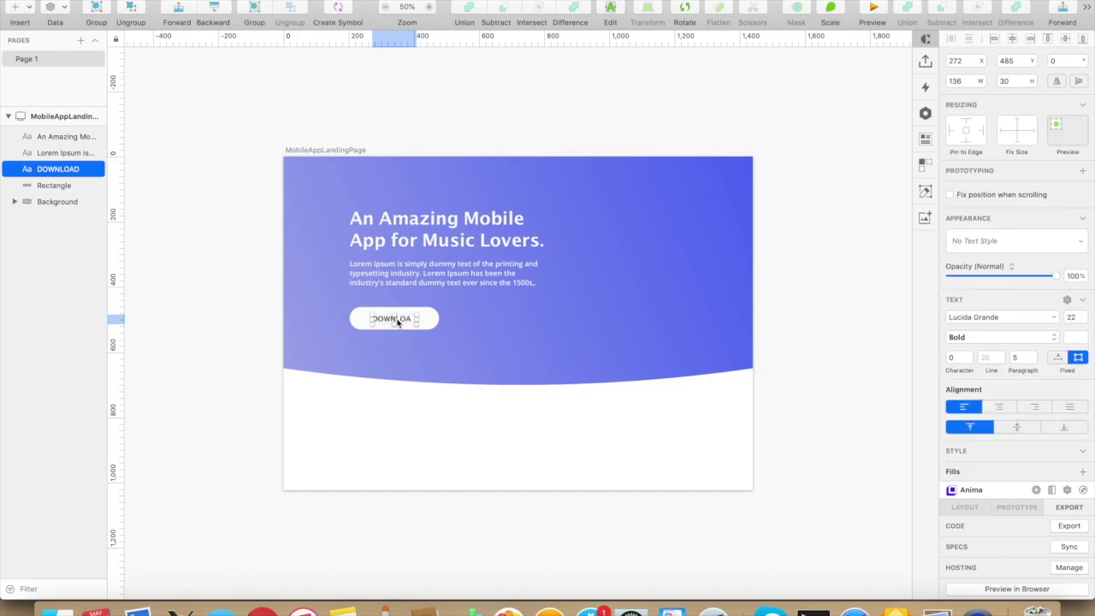
# - Widen the DOWNLOAD text box to about 155 so the word fits one line, and reposition it within the button
pyautogui.doubleClick(397, 322)
pyautogui.click(984, 370)
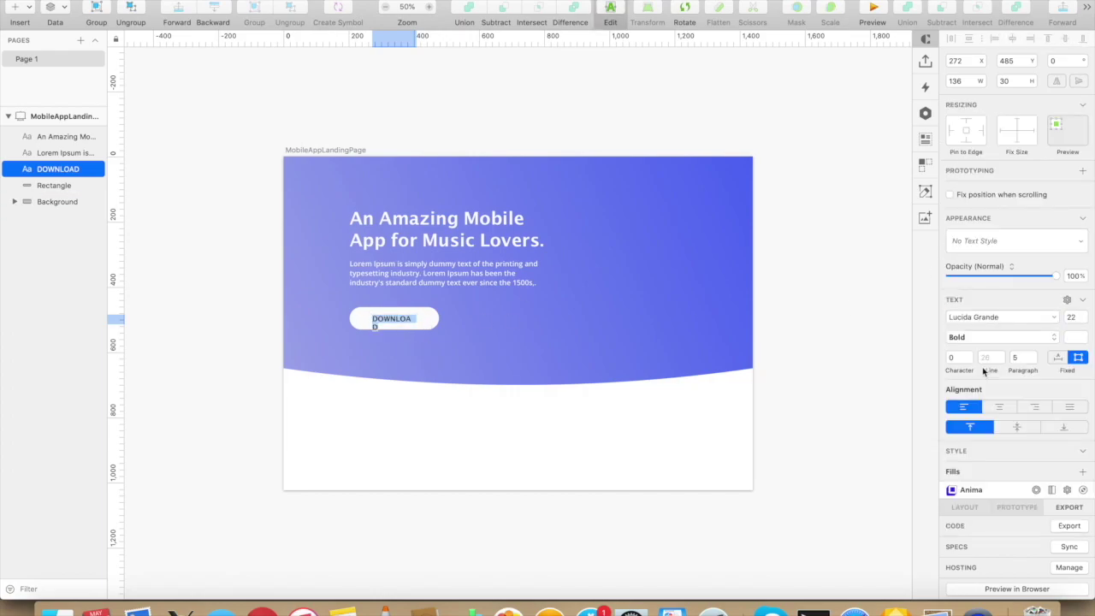
pyautogui.click(416, 353)
pyautogui.click(415, 318)
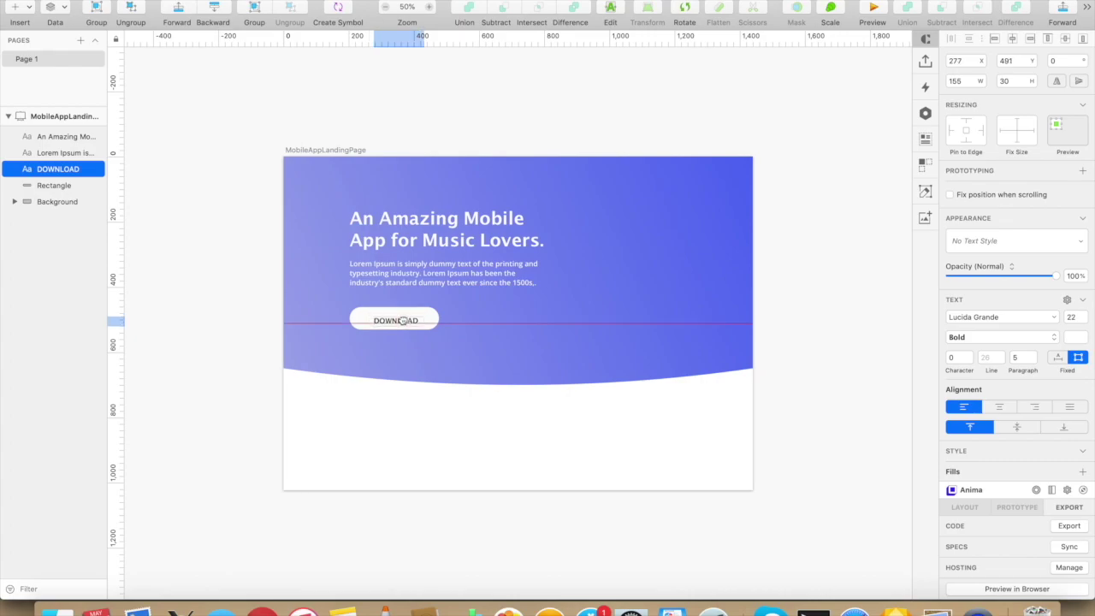
pyautogui.moveTo(400, 320); pyautogui.dragTo(400, 315)
pyautogui.click(443, 342)
# - Set the DOWNLOAD label's font size to 25, widen its box to about 171 and centre it on the button
pyautogui.click(391, 318)
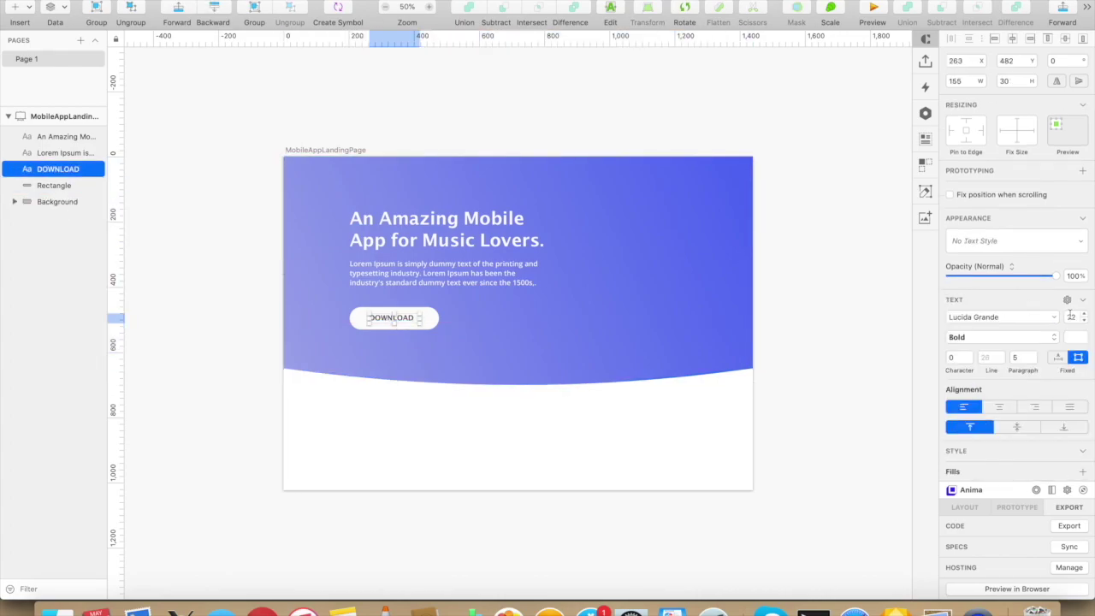
pyautogui.press('Return')
pyautogui.click(433, 343)
pyautogui.click(418, 320)
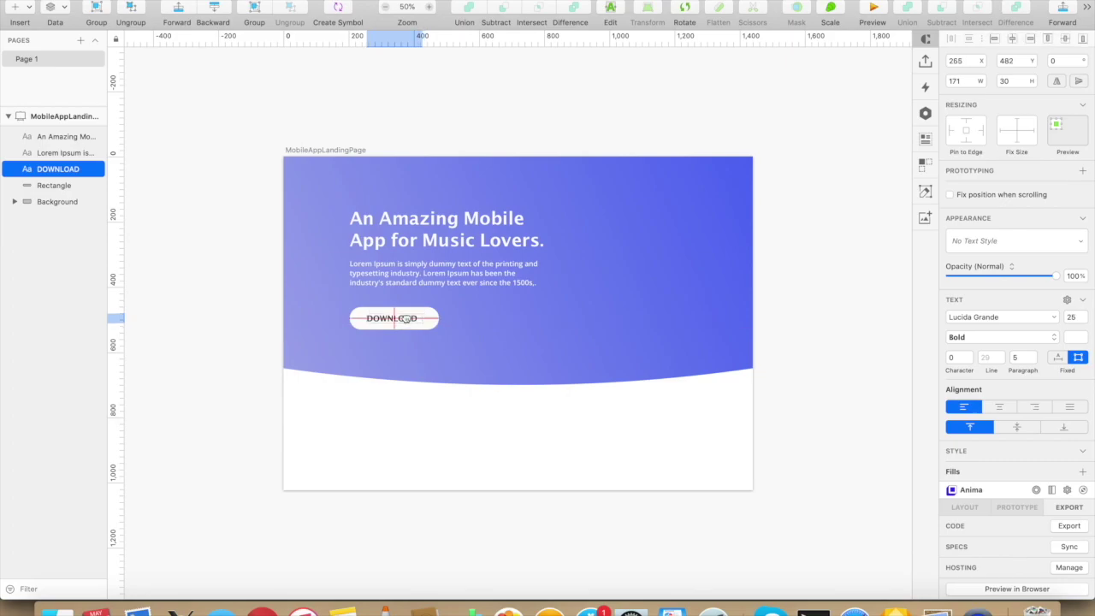
pyautogui.click(482, 328)
# - Convert the DOWNLOAD label to outlines and subtract it from the button rectangle
pyautogui.click(451, 233)
pyautogui.click(433, 298)
pyautogui.rightClick(414, 319)
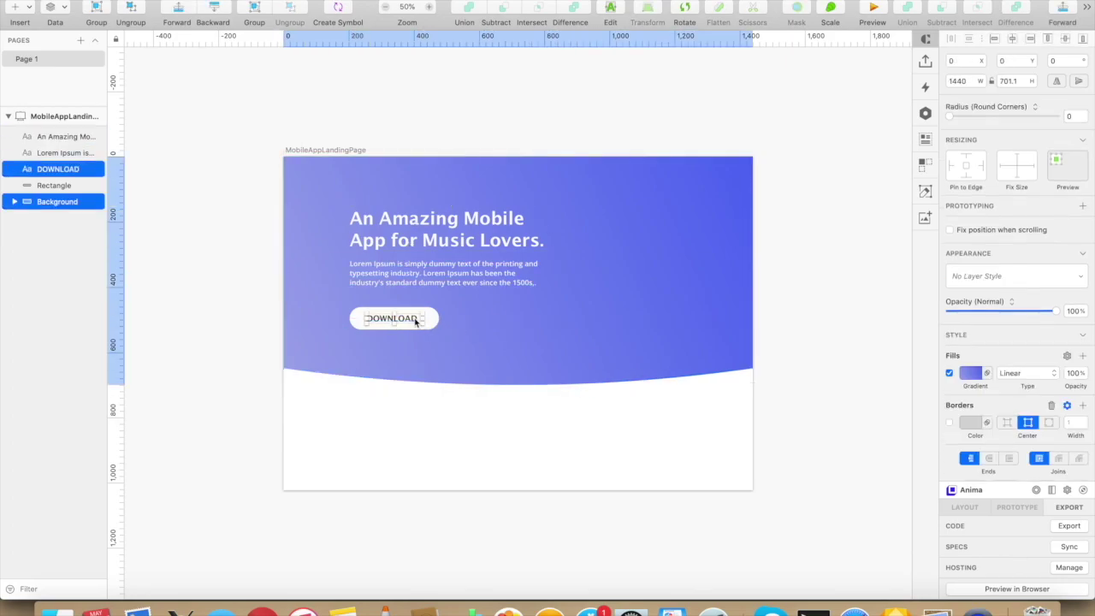
pyautogui.click(497, 590)
pyautogui.keyDown('shift'); pyautogui.click(436, 319); pyautogui.keyUp('shift')
pyautogui.click(575, 9)
pyautogui.click(433, 322)
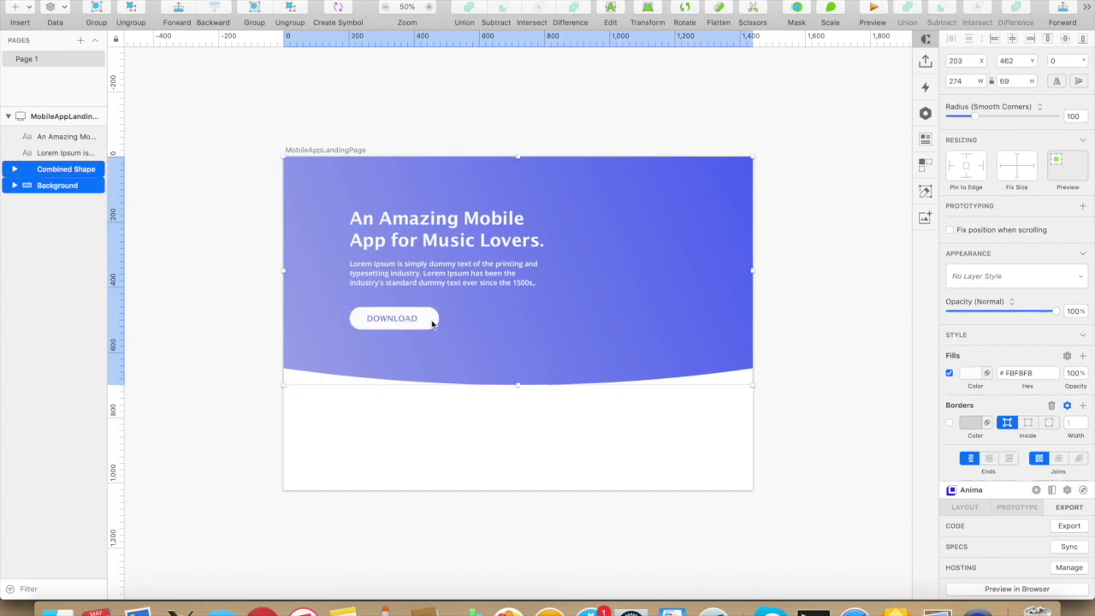
# - Rename the combined shape, paragraph and heading layers to Button, Subtext and Title
pyautogui.click(57, 174)
pyautogui.doubleClick(56, 170)
pyautogui.write('Button')
pyautogui.doubleClick(49, 153)
pyautogui.write('Subtext')
pyautogui.press('Tab')
pyautogui.write('Title')
pyautogui.press('Return')
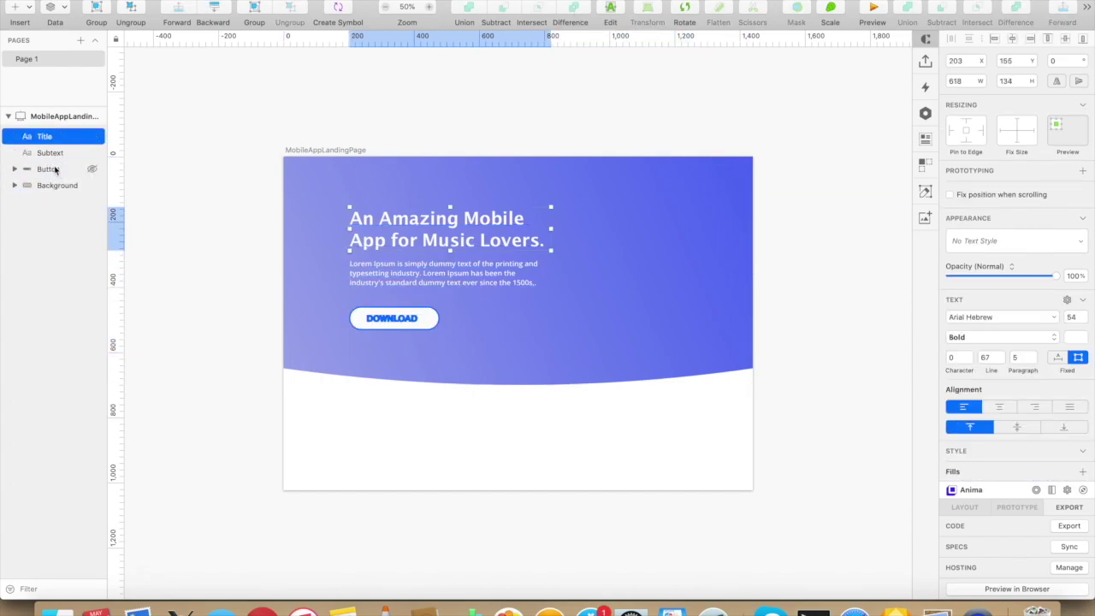
# - Group the Title, Subtext and Button layers
pyautogui.click(428, 316)
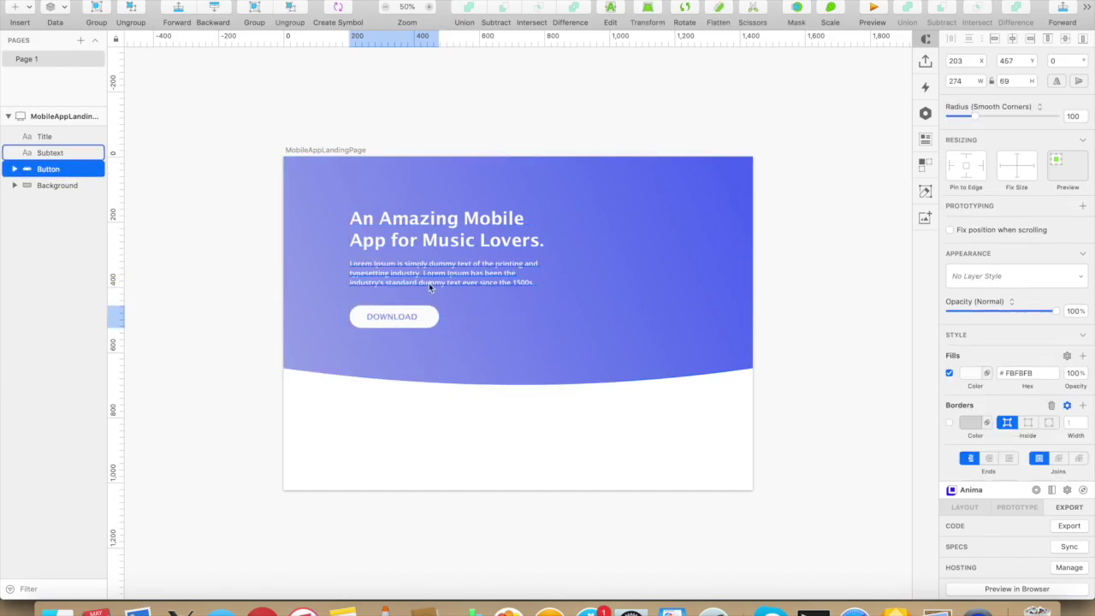
pyautogui.keyDown('shift'); pyautogui.click(51, 137); pyautogui.keyUp('shift')
pyautogui.press('super+g')
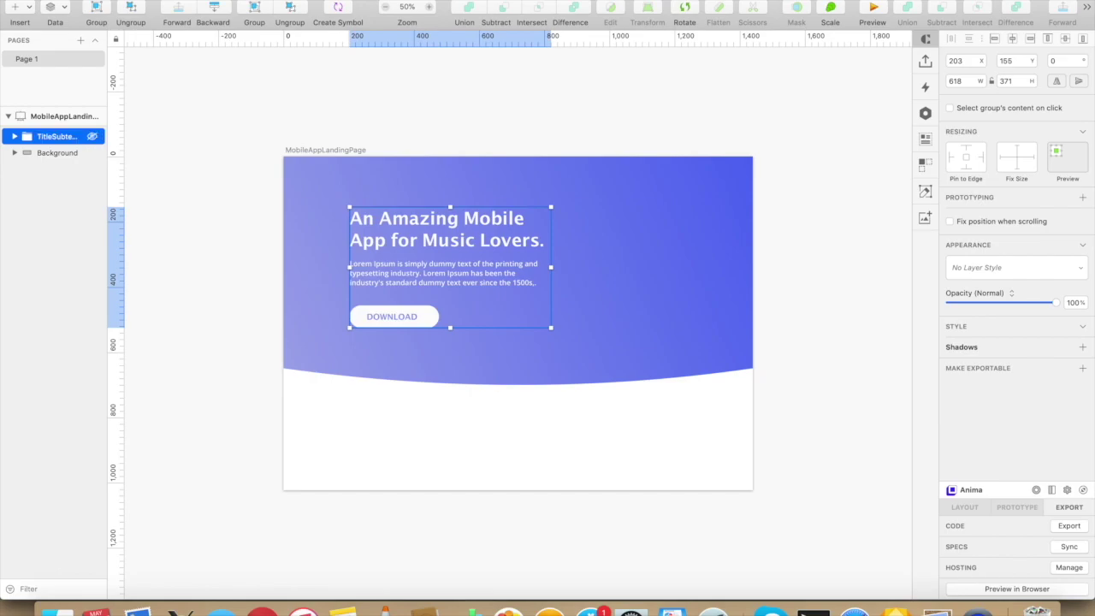
# - Add an ABOUT text label about 135 × 29 to the right above the hero heading
pyautogui.click(543, 177)
pyautogui.press('super+0')
pyautogui.moveTo(591, 161); pyautogui.dragTo(673, 190)
pyautogui.write('ABOUT')
pyautogui.press('Escape')
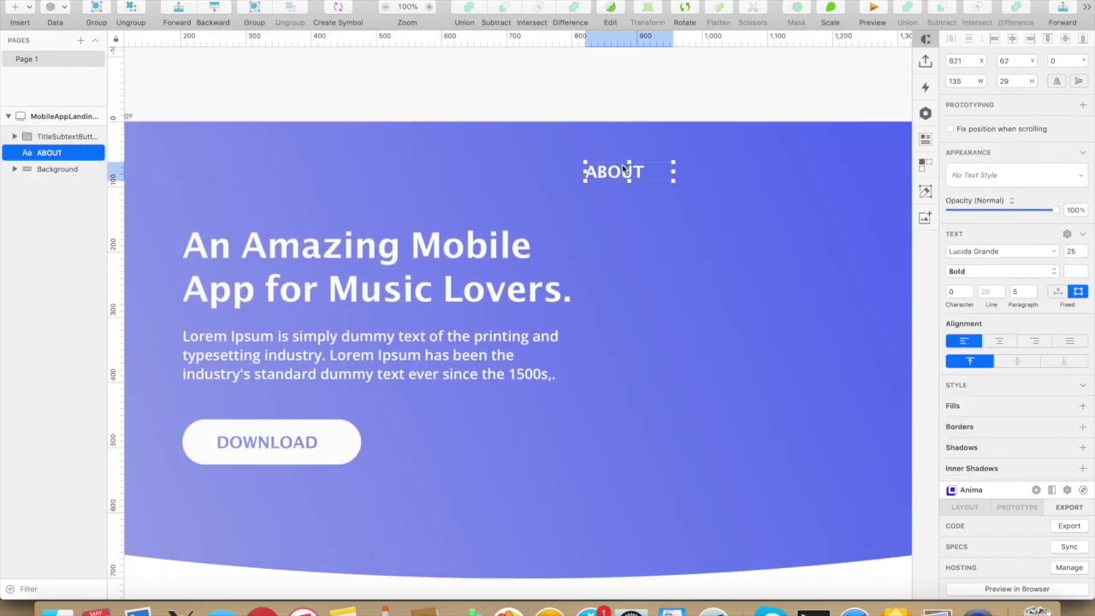
# - Fill the ABOUT label with FBFBFB and reduce it to about 70 × 20 at font size 17
pyautogui.click(961, 409)
pyautogui.write('FBFBFB')
pyautogui.moveTo(673, 173); pyautogui.dragTo(631, 174)
# - Duplicate the ABOUT label about 90 px to its right and change the copy's text to BLOG
pyautogui.press('super+d')
pyautogui.hotkey('shift', 'Right')
pyautogui.hotkey('shift', 'Right')
pyautogui.hotkey('shift', 'Right')
pyautogui.hotkey('shift', 'Right')
pyautogui.hotkey('shift', 'Right')
pyautogui.hotkey('shift', 'Right')
pyautogui.hotkey('shift', 'Right')
pyautogui.hotkey('shift', 'Right')
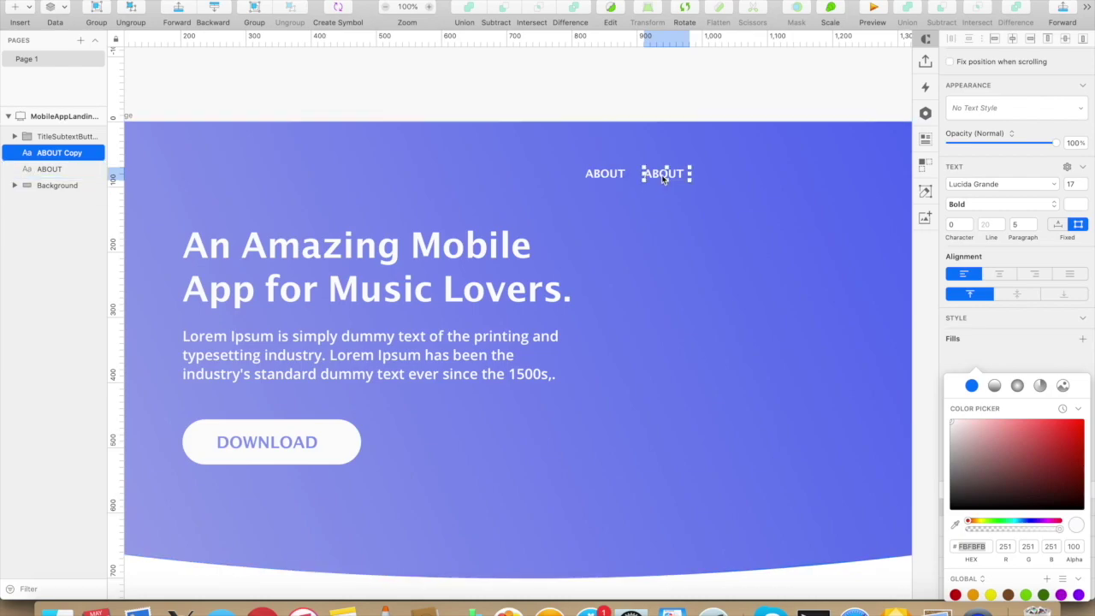
pyautogui.doubleClick(663, 173)
pyautogui.write('BLOG')
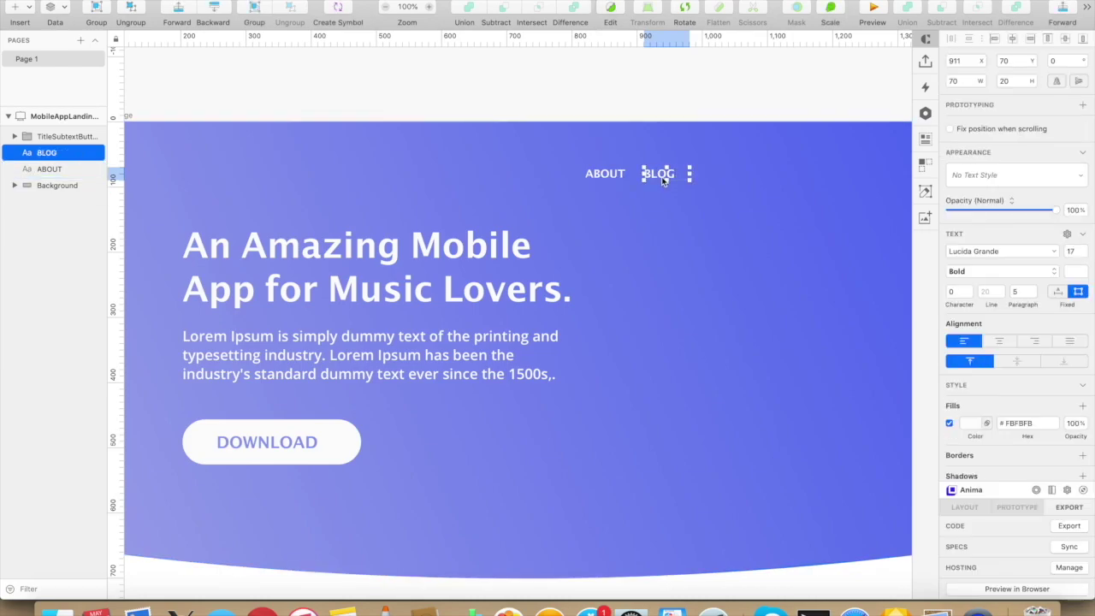
pyautogui.press('Escape')
# - Duplicate the BLOG label 90 px to its right and change the copy's text to MUSIC
pyautogui.press('super+d')
pyautogui.hotkey('shift', 'Right')
pyautogui.hotkey('shift', 'Right')
pyautogui.hotkey('shift', 'Right')
pyautogui.hotkey('shift', 'Right')
pyautogui.hotkey('shift', 'Right')
pyautogui.hotkey('shift', 'Right')
pyautogui.hotkey('shift', 'Right')
pyautogui.hotkey('shift', 'Right')
pyautogui.hotkey('shift', 'Right')
pyautogui.doubleClick(728, 174)
pyautogui.write('M')
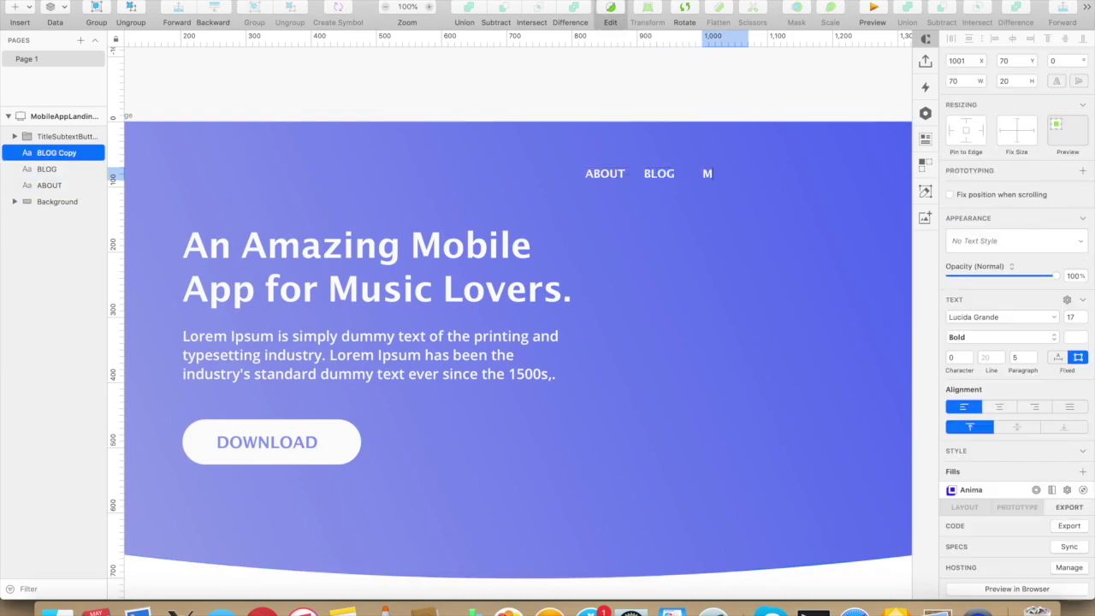
pyautogui.press('Escape')
# - Duplicate the MUSIC label 90 px to its right, with the text CONTACT in a box widened to fit one line
pyautogui.click(723, 176)
pyautogui.press('super+d')
pyautogui.hotkey('shift', 'Right')
pyautogui.hotkey('shift', 'Right')
pyautogui.hotkey('shift', 'Right')
pyautogui.hotkey('shift', 'Right')
pyautogui.hotkey('shift', 'Right')
pyautogui.hotkey('shift', 'Right')
pyautogui.hotkey('shift', 'Right')
pyautogui.hotkey('shift', 'Right')
pyautogui.hotkey('shift', 'Right')
pyautogui.click(781, 179)
pyautogui.doubleClick(780, 177)
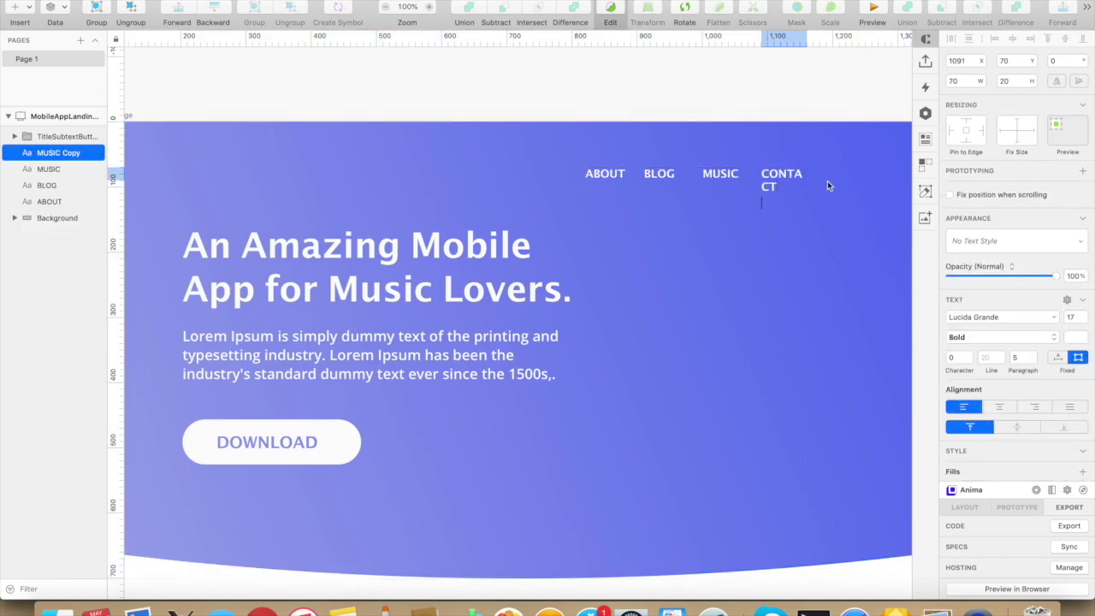
pyautogui.press('Escape')
pyautogui.moveTo(806, 179); pyautogui.dragTo(819, 181)
# - Group the ABOUT, BLOG, MUSIC and CONTACT labels as NavBar
pyautogui.click(792, 217)
pyautogui.click(63, 155)
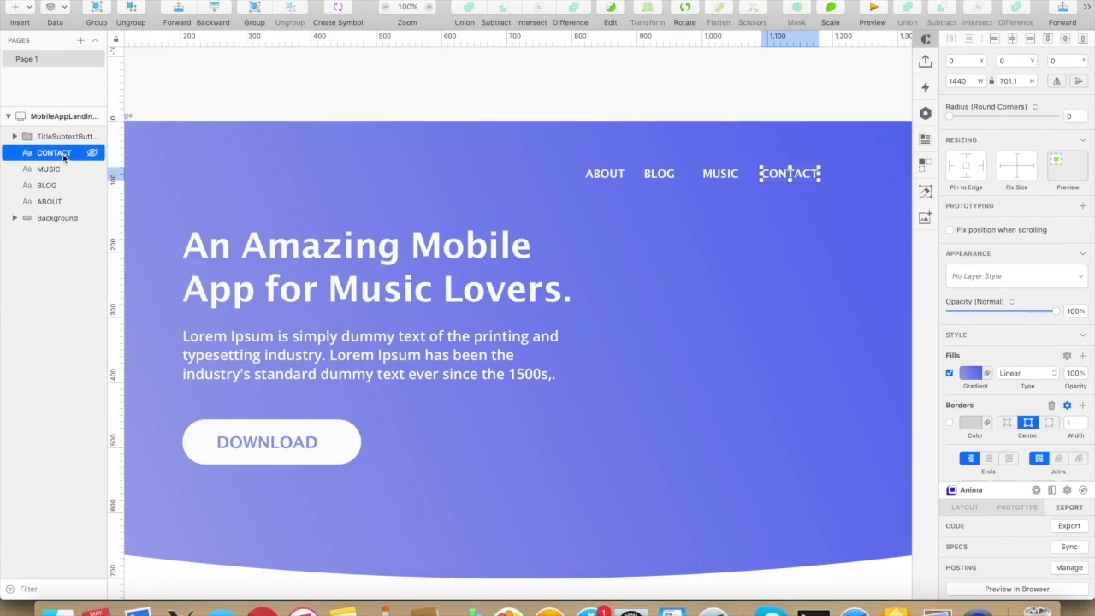
pyautogui.keyDown('shift'); pyautogui.click(49, 201); pyautogui.keyUp('shift')
pyautogui.press('super+g')
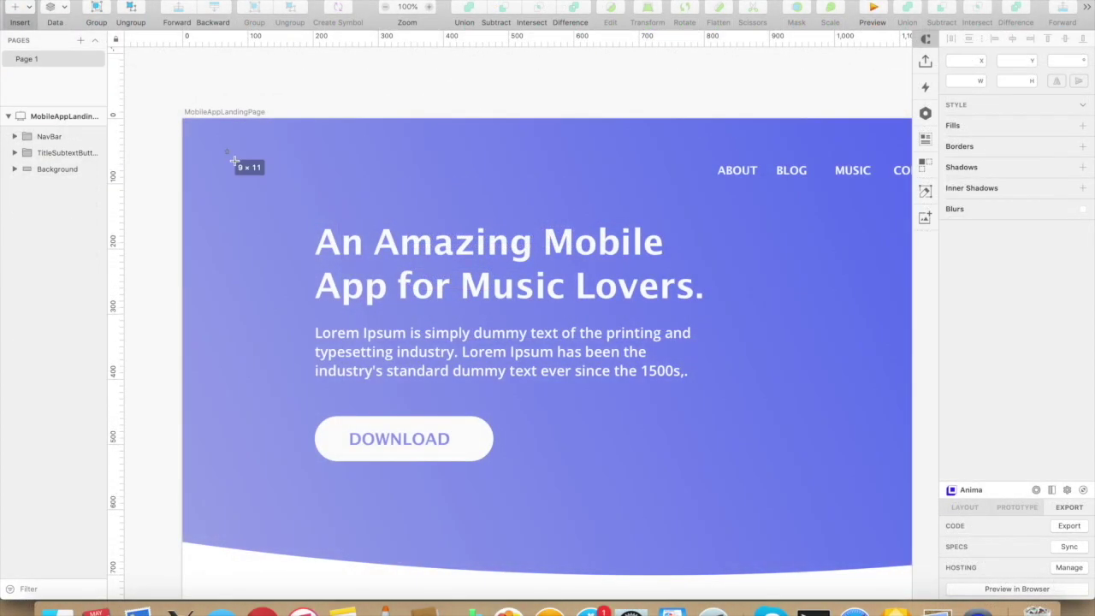
# - Draw a star about 57 × 56 in the hero's upper-left corner and fill it with FBFBFB
pyautogui.moveTo(224, 147); pyautogui.dragTo(263, 184)
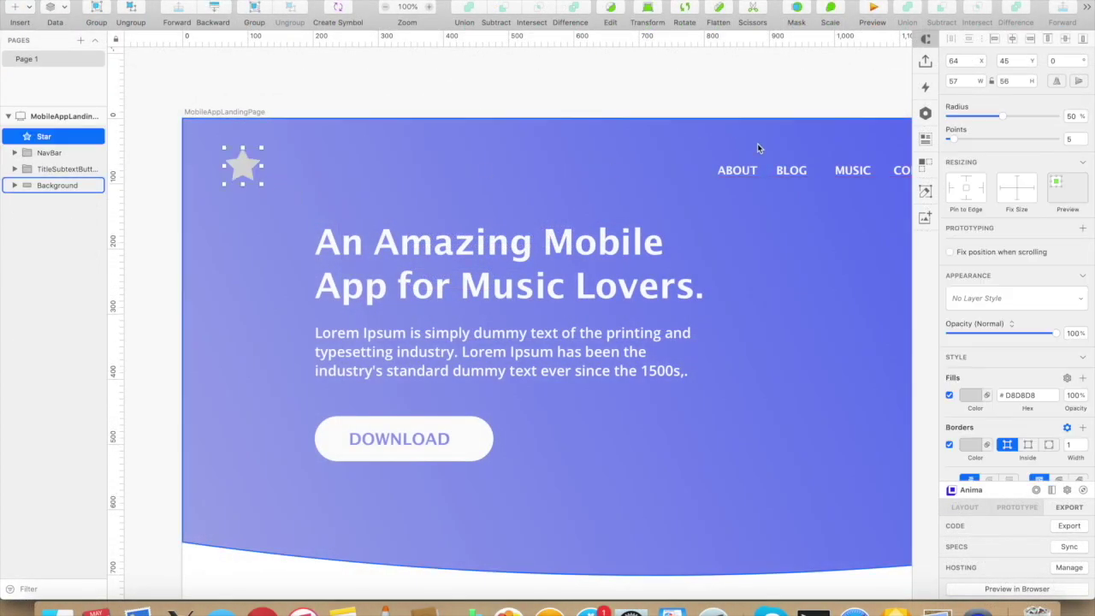
pyautogui.click(970, 395)
pyautogui.scroll(-2, 984, 479)
pyautogui.click(991, 590)
# - Draw a smaller star about 20 × 22 in the centre of the large star and turn off its border
pyautogui.click(20, 10)
pyautogui.moveTo(49, 25)
pyautogui.click(189, 71)
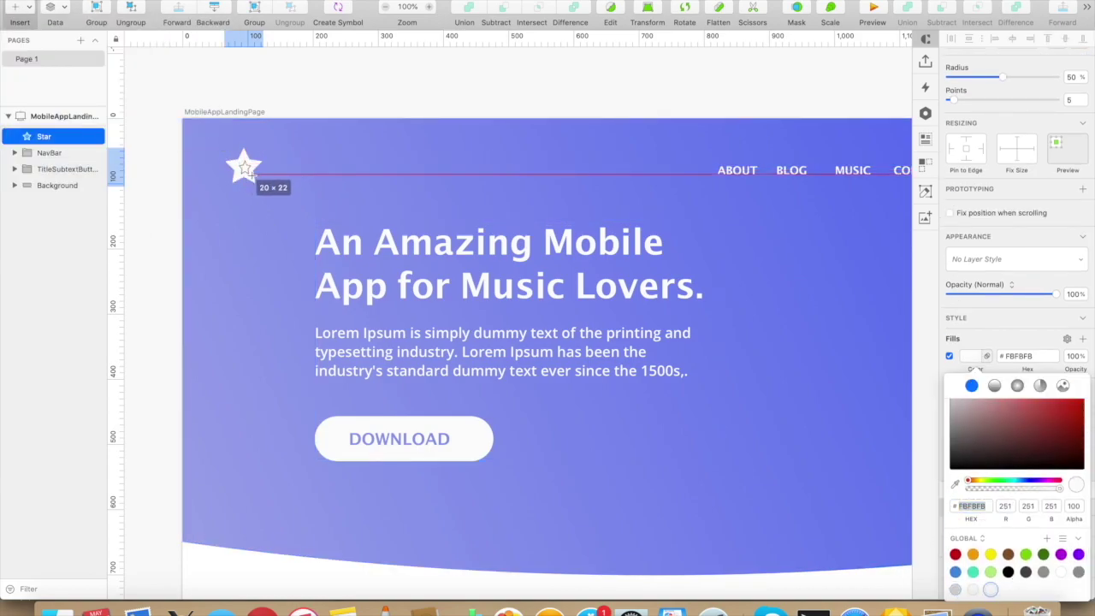
pyautogui.moveTo(252, 174); pyautogui.dragTo(252, 175)
pyautogui.scroll(-2, 986, 591)
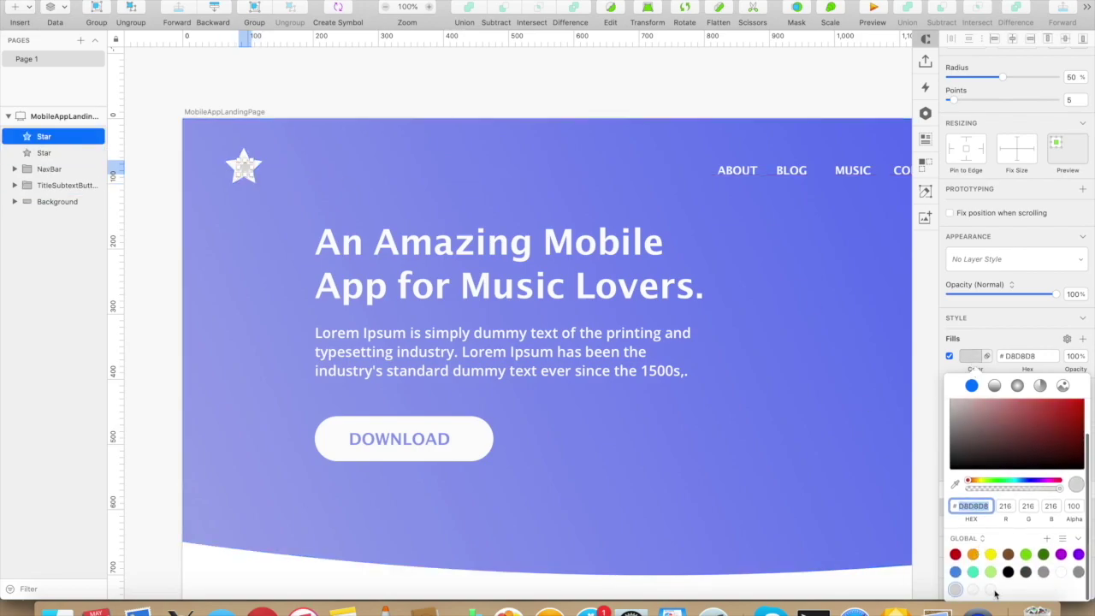
pyautogui.click(973, 362)
pyautogui.click(950, 445)
# - Combine the large star and the small inner star with the Difference operation
pyautogui.click(251, 176)
pyautogui.keyDown('shift'); pyautogui.click(246, 170); pyautogui.keyUp('shift')
pyautogui.click(574, 11)
pyautogui.click(279, 168)
pyautogui.click(240, 178)
pyautogui.doubleClick(263, 182)
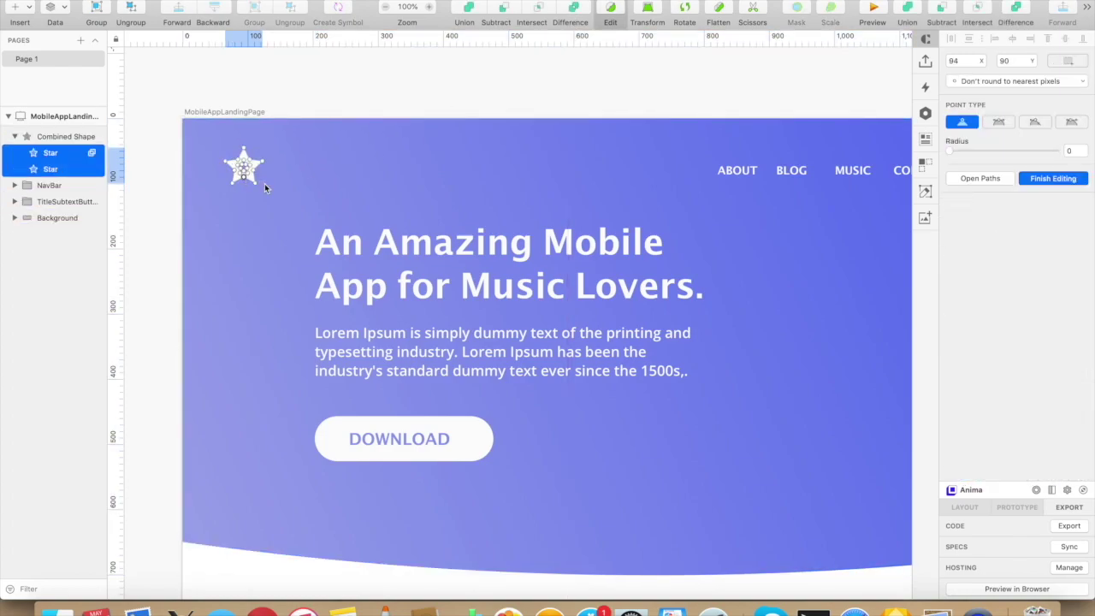
pyautogui.moveTo(999, 151); pyautogui.dragTo(1009, 156)
pyautogui.click(371, 197)
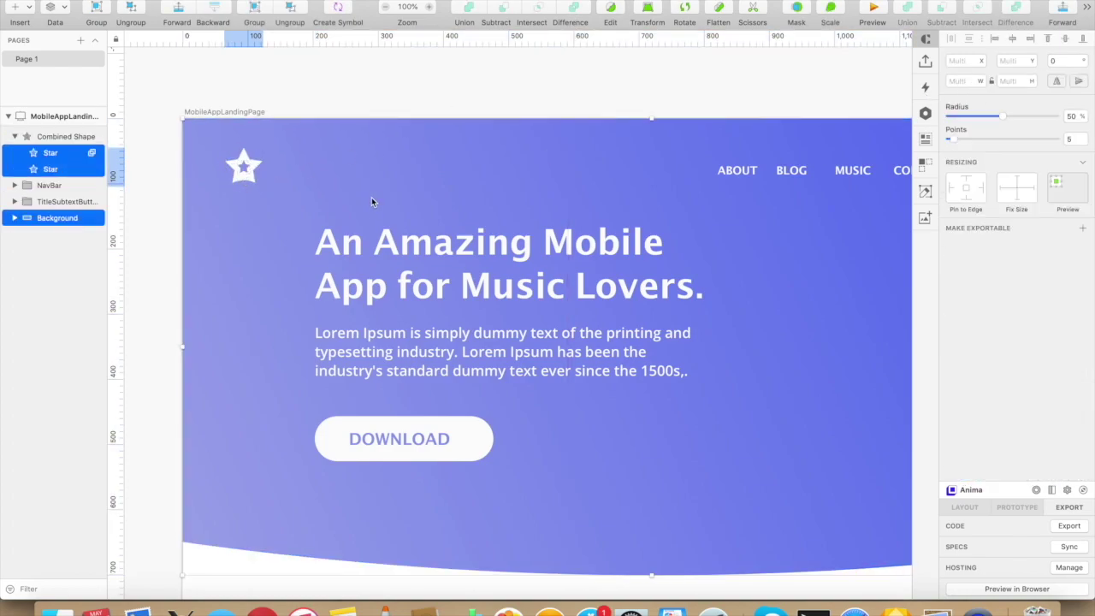
# - Draw another star about 32 × 25 overlapping the upper right of the combined star
pyautogui.click(19, 13)
pyautogui.moveTo(51, 25)
pyautogui.click(183, 115)
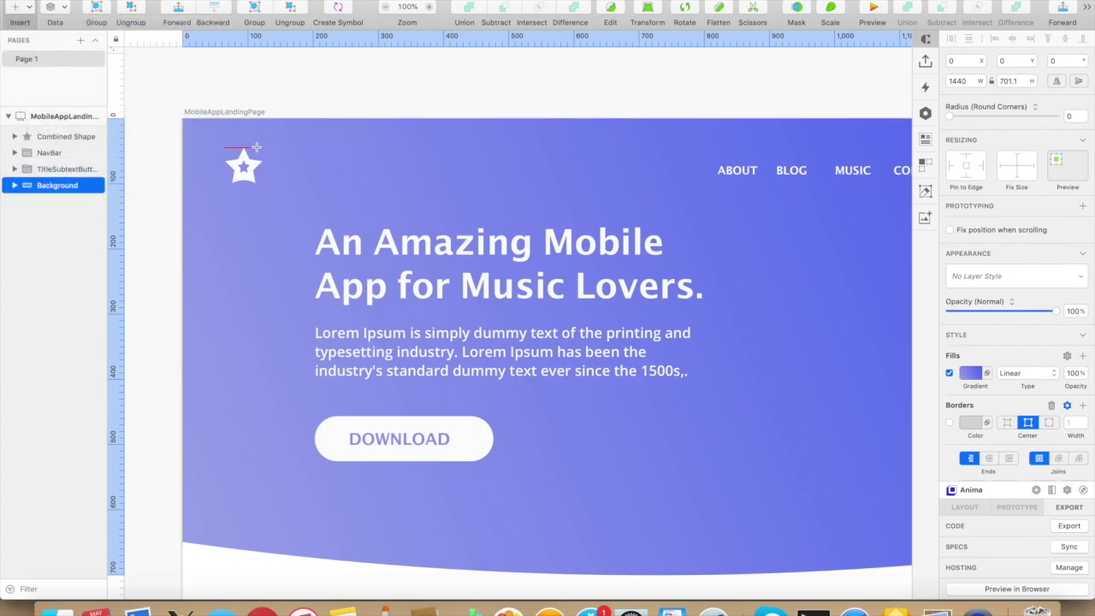
pyautogui.moveTo(273, 159); pyautogui.dragTo(279, 164)
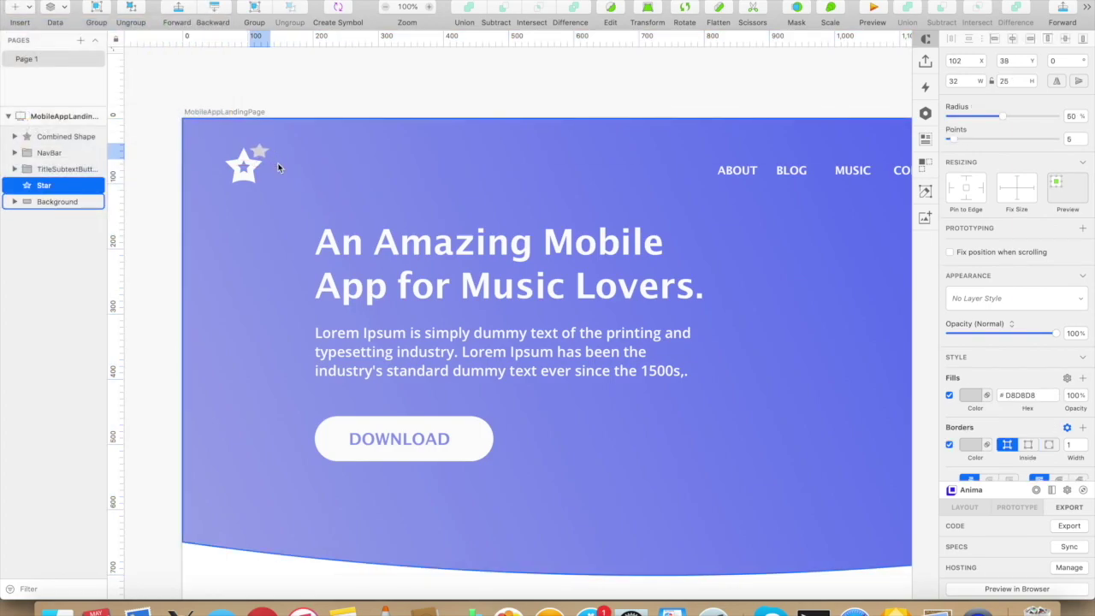
# - Set the new star's height to 32 and its rotation to 12°
pyautogui.doubleClick(261, 153)
pyautogui.click(326, 144)
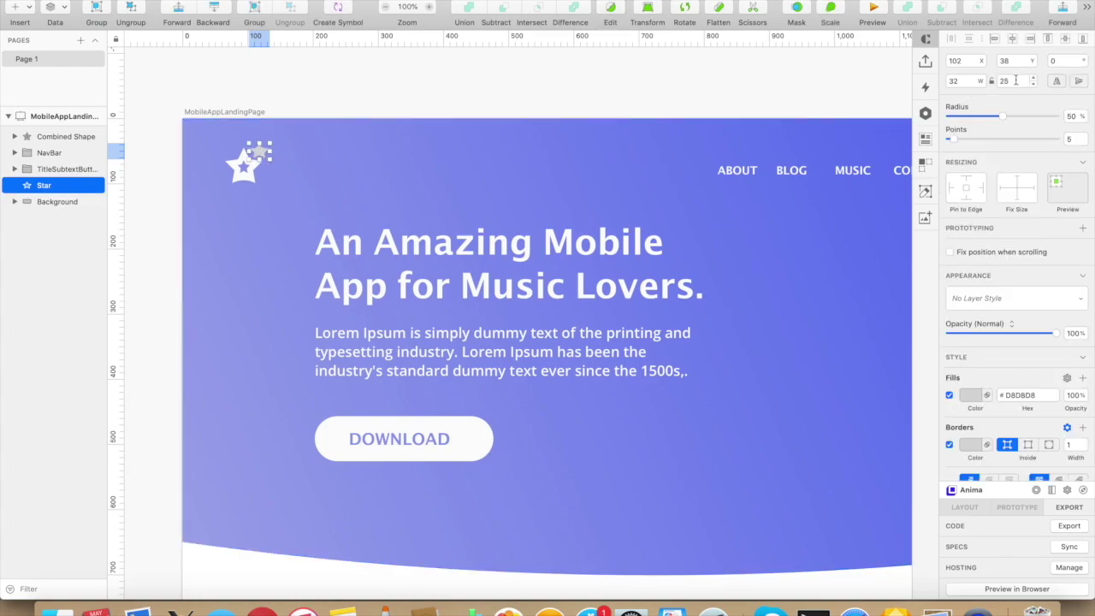
pyautogui.press('Tab')
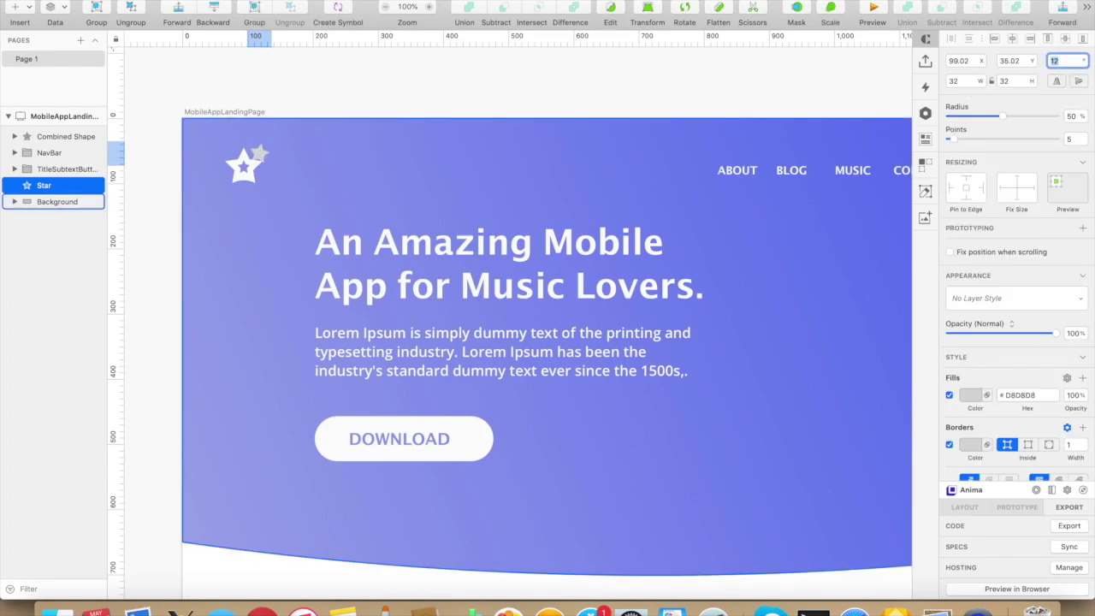
# - Move the new star onto the combined star's upper-right tip and rotate it to 39°
pyautogui.moveTo(262, 155); pyautogui.dragTo(259, 150)
pyautogui.press('Right')
pyautogui.press('Right')
pyautogui.press('Right')
pyautogui.press('Right')
pyautogui.press('Right')
pyautogui.press('Right')
pyautogui.press('Right')
pyautogui.press('Right')
pyautogui.press('Left')
pyautogui.press('Left')
pyautogui.press('Left')
pyautogui.press('Left')
pyautogui.press('Left')
pyautogui.press('Left')
pyautogui.press('Left')
pyautogui.press('Left')
pyautogui.press('Down')
pyautogui.press('Down')
pyautogui.press('Down')
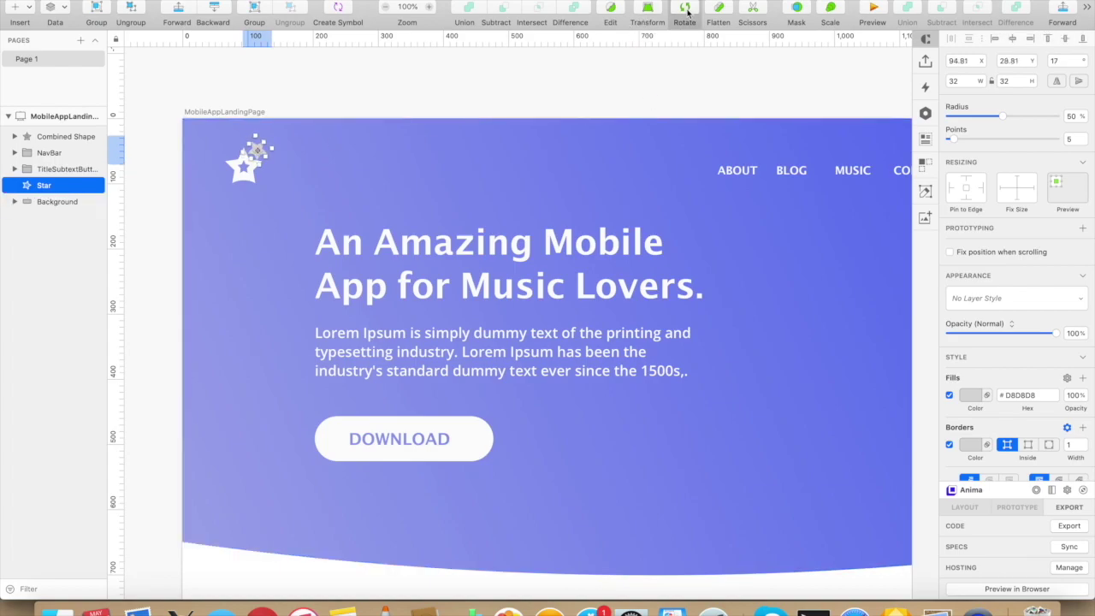
pyautogui.moveTo(727, 24); pyautogui.dragTo(728, 24)
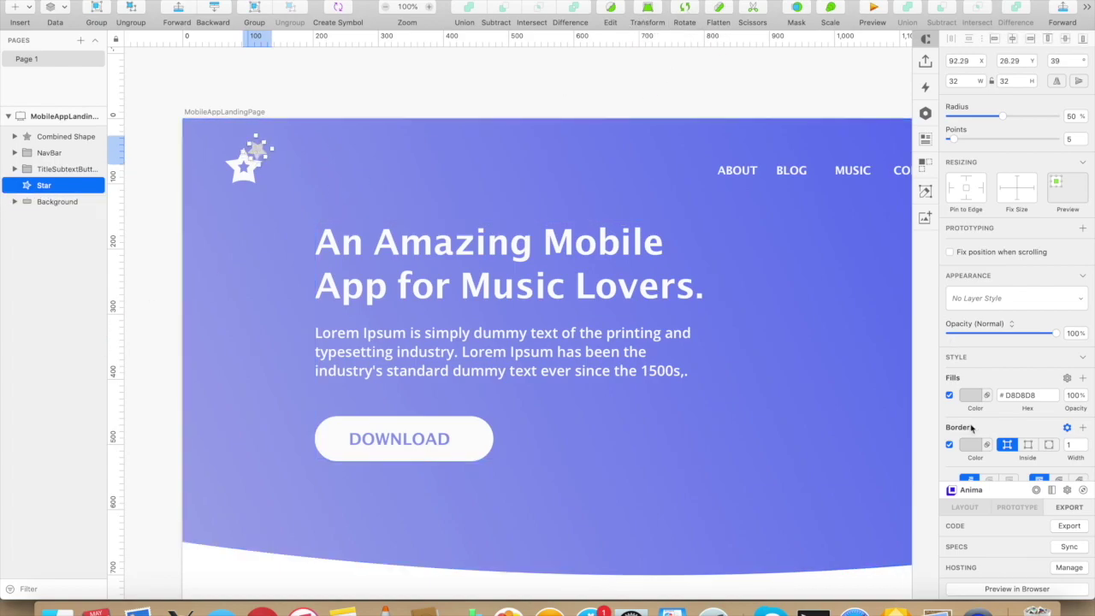
# - Fill the new star with FBFBFB and move its layer directly below the Combined Shape layer
pyautogui.click(970, 395)
pyautogui.click(60, 200)
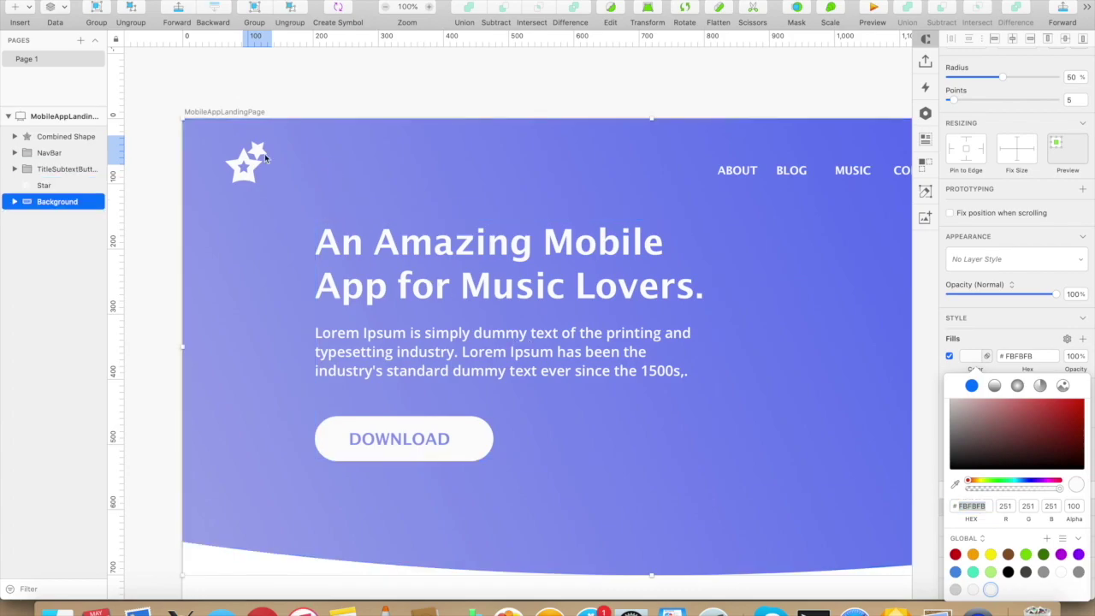
pyautogui.moveTo(63, 186); pyautogui.dragTo(47, 151)
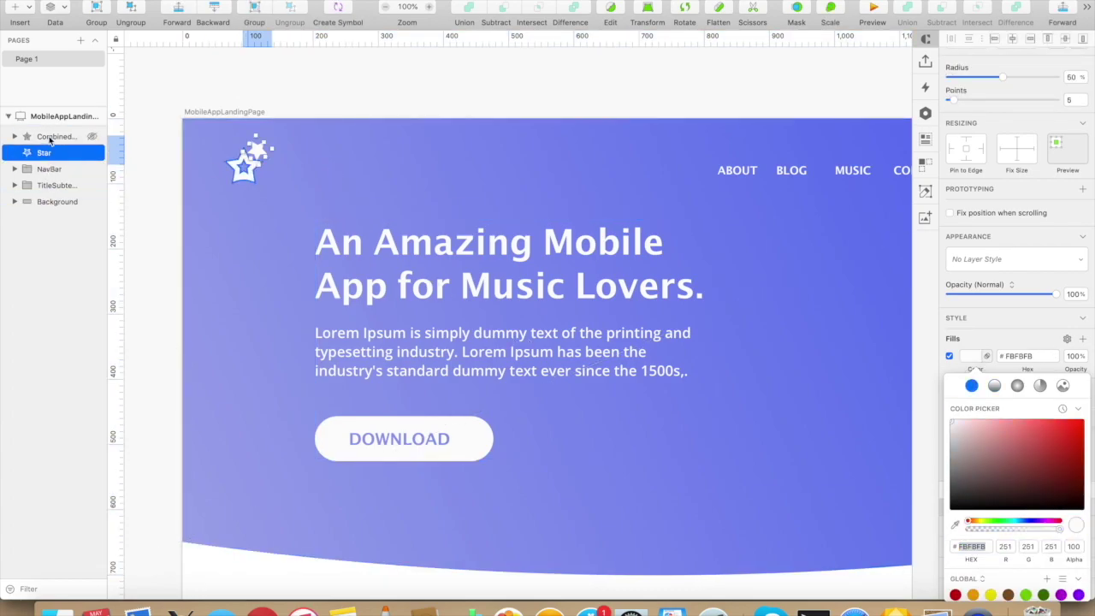
# - Group the Star and Combined Shape layers and name the group Logo
pyautogui.keyDown('shift'); pyautogui.click(60, 138); pyautogui.keyUp('shift')
pyautogui.press('super+g')
pyautogui.press('super+r')
pyautogui.write('L')
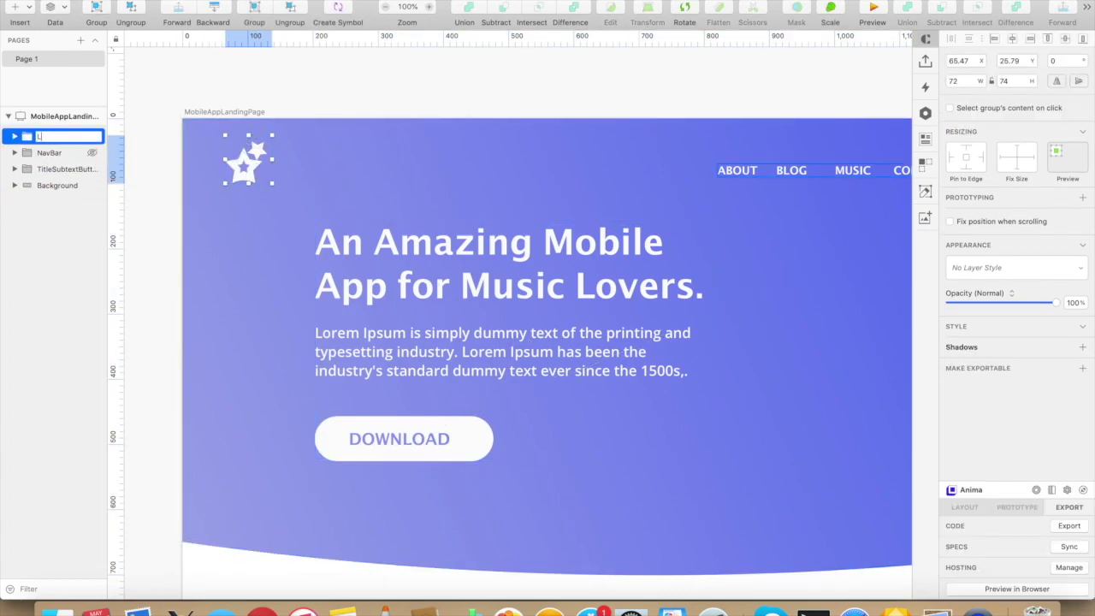
# - Group the Logo, NavBar and title-subtext-button groups together and name the new group Section1
pyautogui.click(46, 185)
pyautogui.click(46, 169)
pyautogui.click(46, 184)
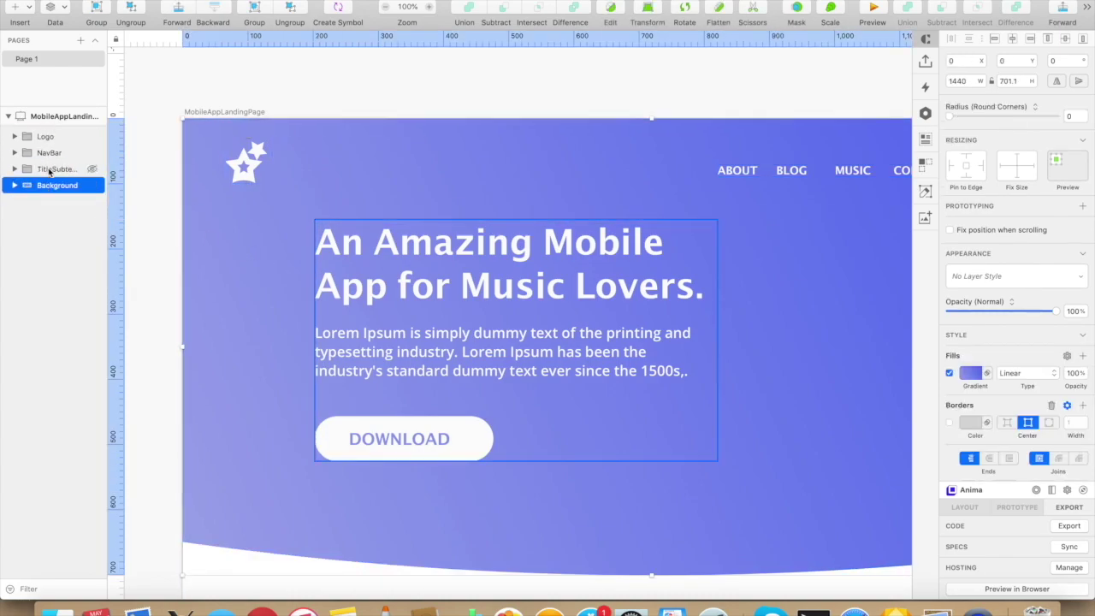
pyautogui.click(48, 169)
pyautogui.keyDown('shift'); pyautogui.click(47, 136); pyautogui.keyUp('shift')
pyautogui.press('super+g')
pyautogui.doubleClick(80, 139)
pyautogui.write('Section')
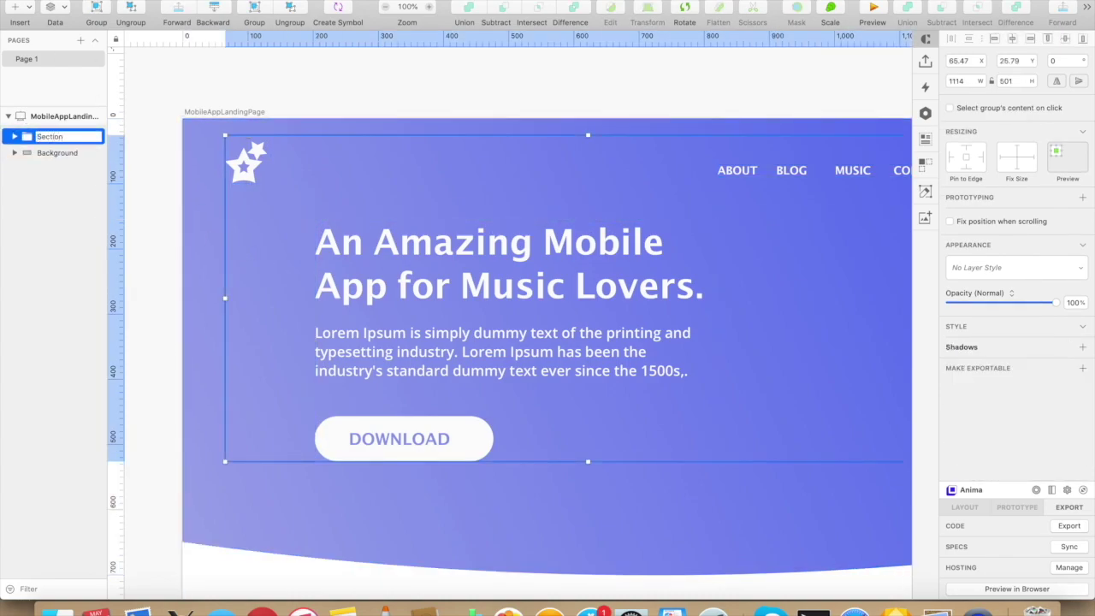
pyautogui.write('1')
pyautogui.press('Return')
# - Mask the Section1 group with the Background shape and expand the resulting group
pyautogui.keyDown('shift'); pyautogui.click(53, 153); pyautogui.keyUp('shift')
pyautogui.press('ctrl+super+m')
pyautogui.click(15, 137)
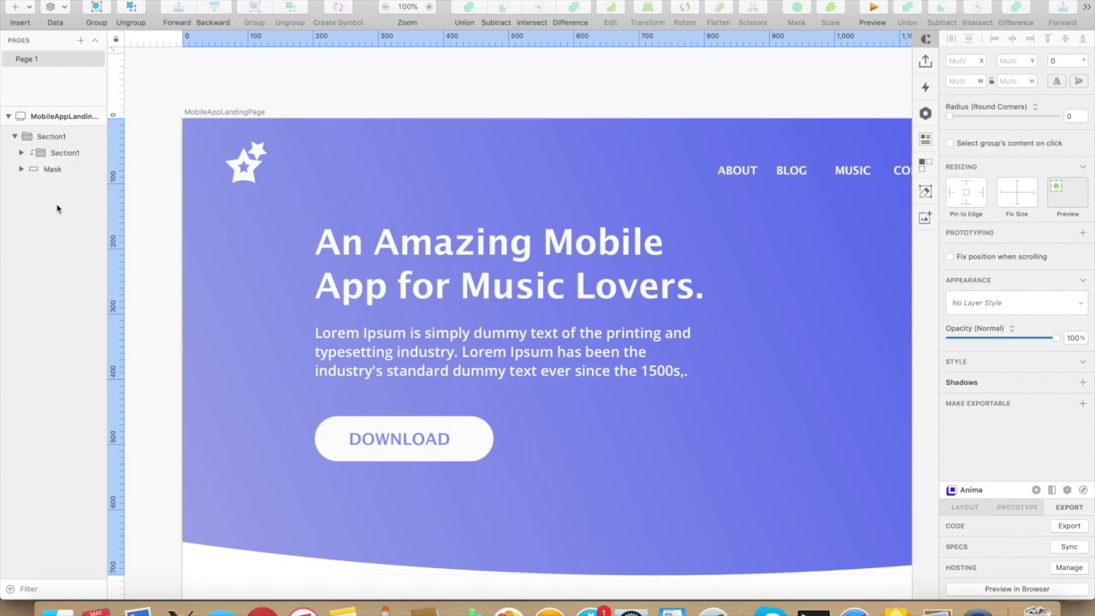
# - Draw an oval at the hero's lower-left corner and set its size to 300 × 300
pyautogui.press('o')
pyautogui.moveTo(184, 405); pyautogui.dragTo(369, 579)
pyautogui.click(958, 81)
pyautogui.write('300')
pyautogui.press('Tab')
pyautogui.write('2')
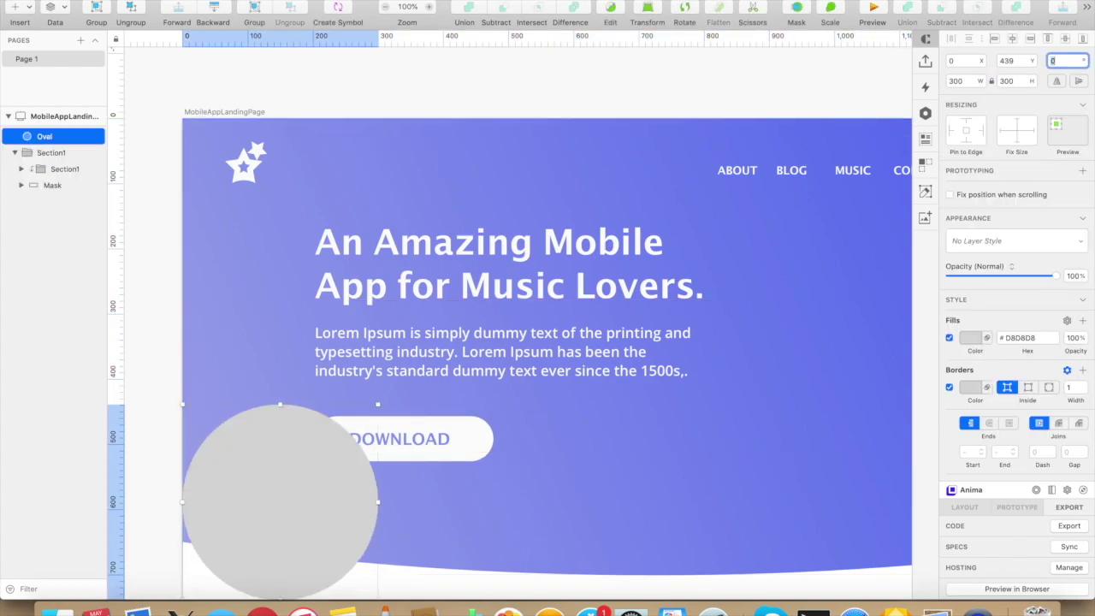
# - Fill the oval with FBFBFB and set its opacity to 10%
pyautogui.click(971, 339)
pyautogui.click(991, 590)
pyautogui.click(1074, 277)
pyautogui.write('10')
pyautogui.press('Return')
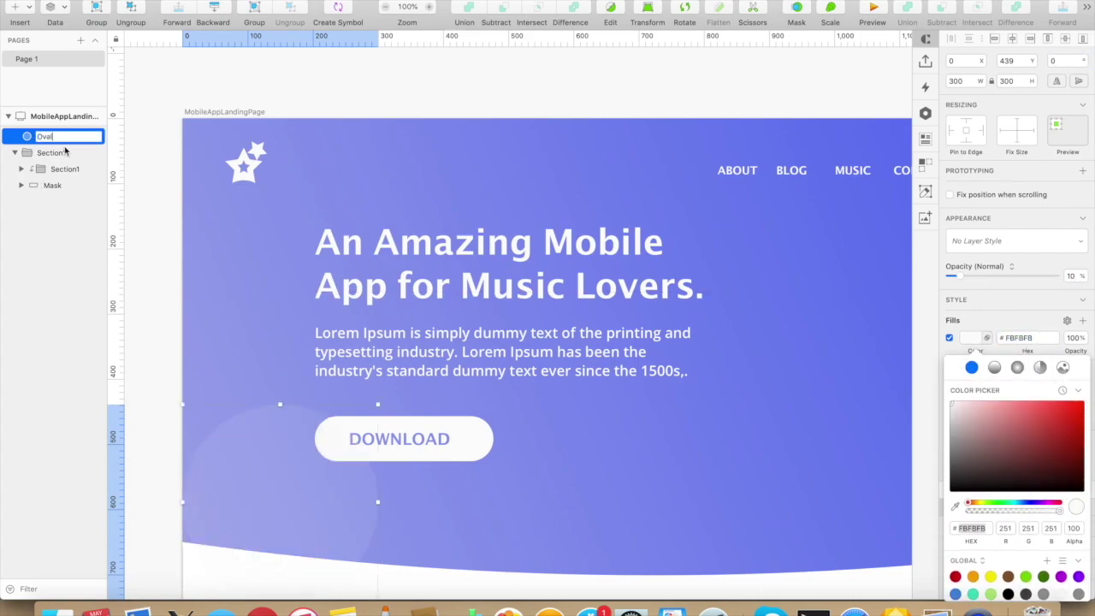
# - Move the oval into the masked Section1 group above the Mask layer, placed partly off the artboard at X -130, Y 469
pyautogui.click(53, 153)
pyautogui.moveTo(47, 136); pyautogui.dragTo(66, 177)
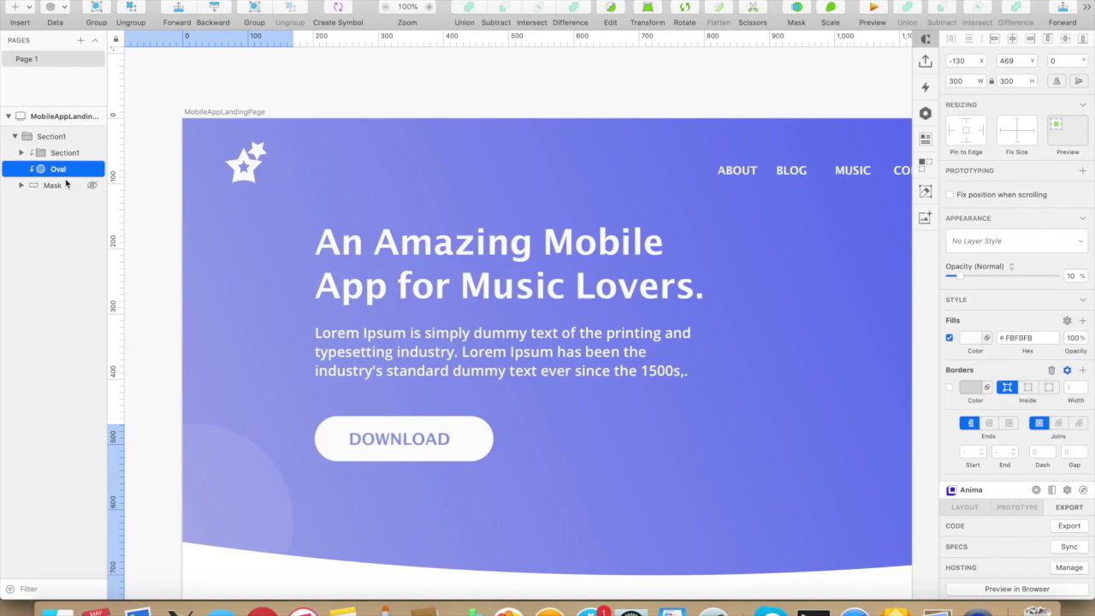
# - Duplicate the oval and shrink the copy to about 82 × 82
pyautogui.moveTo(271, 504); pyautogui.dragTo(317, 491)
pyautogui.moveTo(352, 405); pyautogui.dragTo(340, 334)
pyautogui.moveTo(352, 298); pyautogui.dragTo(231, 389)
pyautogui.press('super+z')
# - Move the small oval above the large one, to about X 25, Y 360
pyautogui.click(70, 170)
pyautogui.hotkey('shift', 'Right')
pyautogui.hotkey('shift', 'Up')
pyautogui.hotkey('shift', 'Up')
pyautogui.hotkey('shift', 'Up')
pyautogui.hotkey('shift', 'Up')
pyautogui.hotkey('shift', 'Up')
pyautogui.hotkey('shift', 'Up')
pyautogui.hotkey('shift', 'Up')
pyautogui.hotkey('shift', 'Up')
pyautogui.hotkey('shift', 'Up')
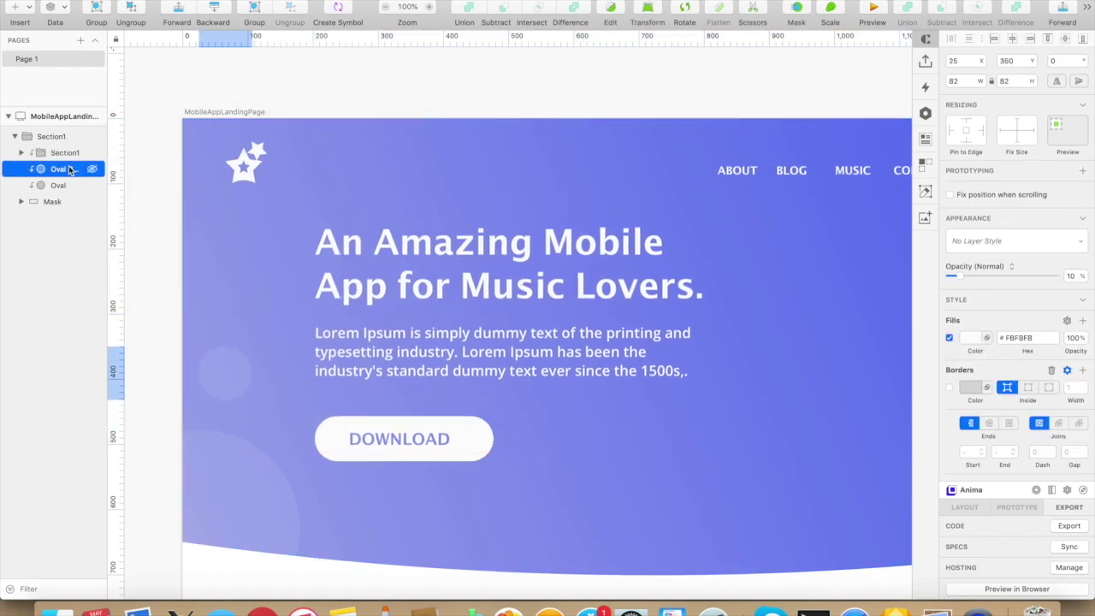
# - Nudge the small oval above the large one to X 35 and shrink it to about 66 × 66
pyautogui.hotkey('shift', 'Right')
pyautogui.click(215, 381)
pyautogui.keyDown('super'); pyautogui.click(215, 382); pyautogui.keyUp('super')
# - Duplicate the small oval and move the copy below the download button, to about X 205, Y 550
pyautogui.press('super+d')
pyautogui.hotkey('shift', 'Down')
pyautogui.hotkey('shift', 'Down')
pyautogui.hotkey('shift', 'Down')
pyautogui.hotkey('shift', 'Down')
pyautogui.hotkey('shift', 'Down')
pyautogui.hotkey('shift', 'Down')
pyautogui.hotkey('shift', 'Down')
pyautogui.hotkey('shift', 'Down')
pyautogui.hotkey('shift', 'Right')
pyautogui.hotkey('shift', 'Right')
pyautogui.hotkey('shift', 'Right')
pyautogui.hotkey('shift', 'Right')
pyautogui.hotkey('shift', 'Right')
pyautogui.hotkey('shift', 'Right')
pyautogui.hotkey('shift', 'Right')
pyautogui.hotkey('shift', 'Right')
pyautogui.hotkey('shift', 'Right')
pyautogui.hotkey('shift', 'Down')
pyautogui.hotkey('shift', 'Down')
pyautogui.hotkey('shift', 'Down')
pyautogui.hotkey('shift', 'Down')
pyautogui.hotkey('shift', 'Down')
pyautogui.hotkey('shift', 'Down')
pyautogui.hotkey('shift', 'Down')
pyautogui.hotkey('shift', 'Down')
pyautogui.hotkey('shift', 'Down')
pyautogui.hotkey('shift', 'Down')
pyautogui.hotkey('shift', 'Right')
pyautogui.hotkey('shift', 'Right')
pyautogui.hotkey('shift', 'Right')
pyautogui.hotkey('shift', 'Right')
pyautogui.hotkey('shift', 'Right')
pyautogui.hotkey('shift', 'Right')
pyautogui.hotkey('shift', 'Right')
pyautogui.hotkey('shift', 'Right')
pyautogui.hotkey('shift', 'Right')
pyautogui.hotkey('shift', 'Down')
pyautogui.hotkey('shift', 'Down')
pyautogui.hotkey('shift', 'Left')
# - Enlarge the oval copy below the download button to about 91 × 91
pyautogui.click(238, 478)
pyautogui.click(332, 506)
pyautogui.moveTo(359, 521); pyautogui.dragTo(375, 531)
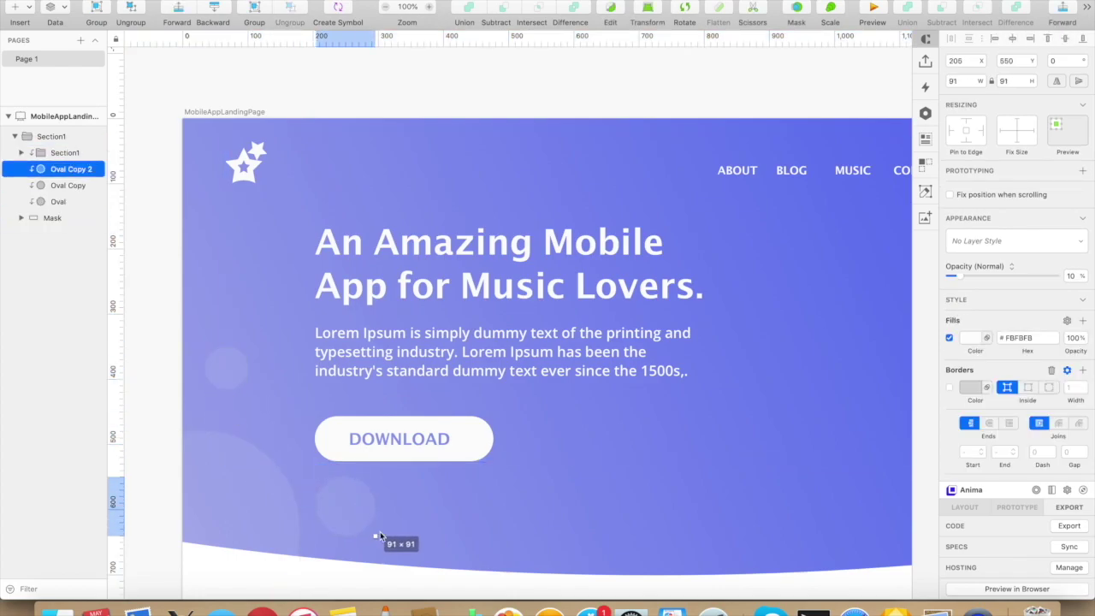
# - Duplicate the small 66 × 66 oval and move the copy toward the download button, to X 135, Y 400
pyautogui.click(225, 377)
pyautogui.press('super+d')
pyautogui.hotkey('shift', 'Right')
pyautogui.hotkey('shift', 'Right')
pyautogui.hotkey('shift', 'Right')
pyautogui.hotkey('shift', 'Right')
pyautogui.hotkey('shift', 'Right')
pyautogui.hotkey('shift', 'Right')
pyautogui.hotkey('shift', 'Right')
pyautogui.hotkey('shift', 'Right')
pyautogui.hotkey('shift', 'Right')
pyautogui.hotkey('shift', 'Right')
pyautogui.hotkey('shift', 'Down')
pyautogui.hotkey('shift', 'Down')
pyautogui.hotkey('shift', 'Down')
pyautogui.hotkey('shift', 'Down')
pyautogui.hotkey('shift', 'Down')
pyautogui.hotkey('shift', 'Down')
pyautogui.hotkey('shift', 'Down')
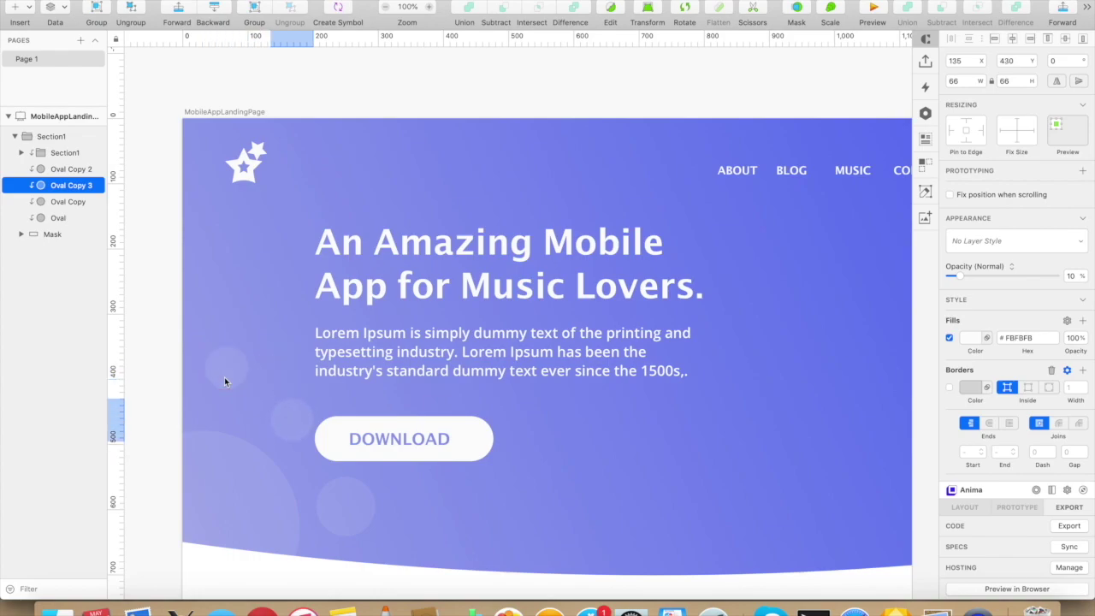
pyautogui.hotkey('shift', 'Up')
pyautogui.hotkey('shift', 'Up')
pyautogui.hotkey('shift', 'Up')
# - Shrink the new copy to about 52 × 52 and nudge it close to the download button's upper-left corner
pyautogui.click(300, 416)
pyautogui.click(78, 189)
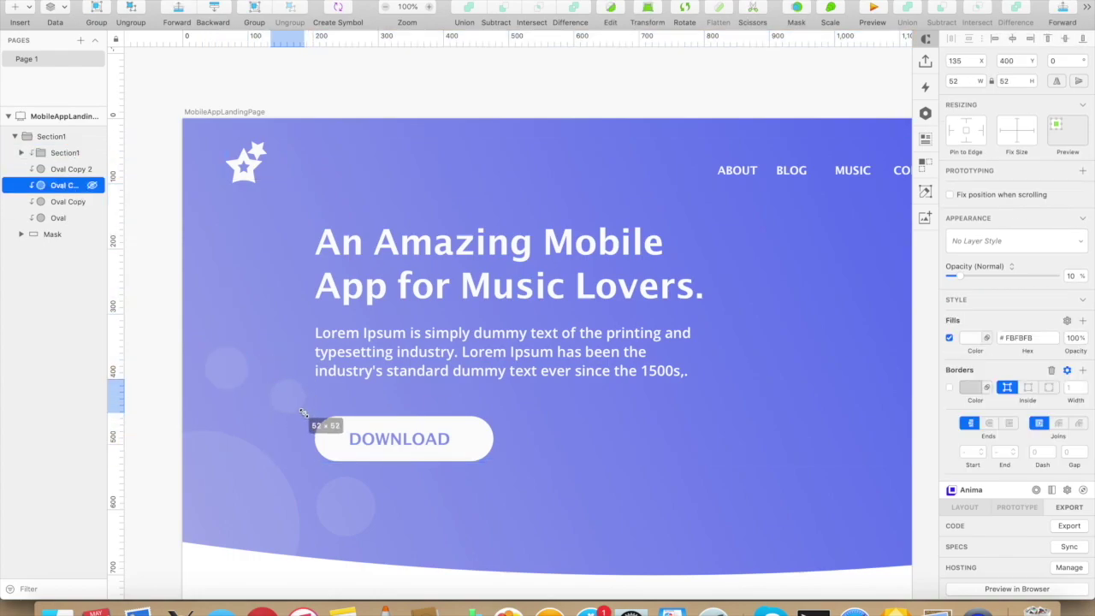
pyautogui.hotkey('shift', 'Left')
# - Duplicate the large 300 × 300 oval and place the copy in the hero's upper-right corner, partly off the artboard
pyautogui.click(257, 485)
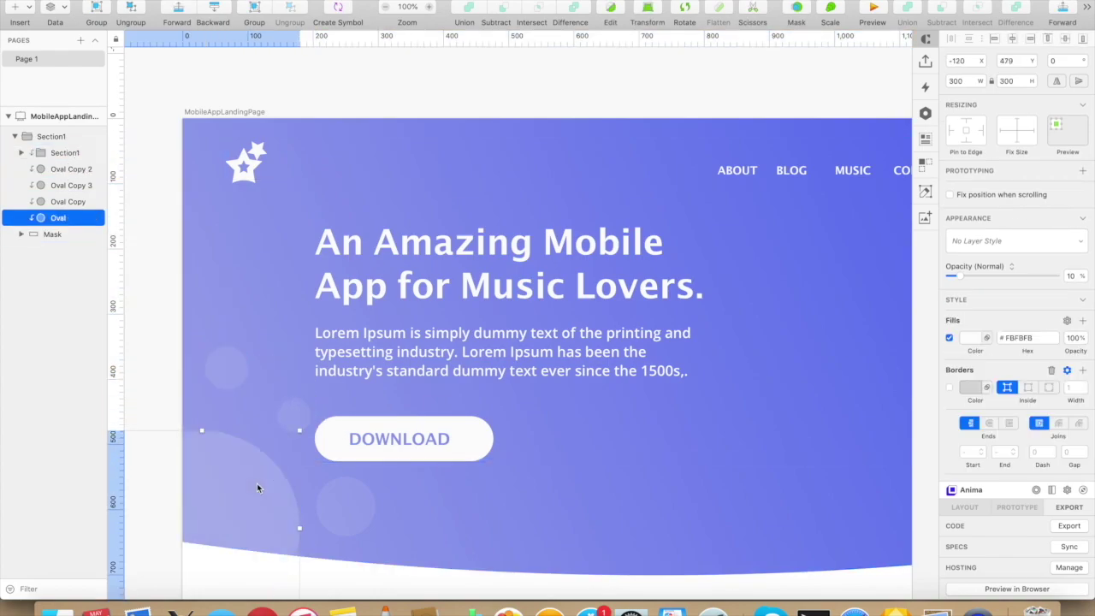
pyautogui.press('super+d')
pyautogui.hotkey('shift', 'Right')
pyautogui.hotkey('shift', 'Right')
pyautogui.hotkey('shift', 'Right')
pyautogui.hotkey('shift', 'Right')
pyautogui.hotkey('shift', 'Right')
pyautogui.hotkey('shift', 'Right')
pyautogui.hotkey('shift', 'Right')
pyautogui.hotkey('shift', 'Right')
pyautogui.hotkey('shift', 'Right')
pyautogui.hotkey('shift', 'Right')
pyautogui.hotkey('shift', 'Right')
pyautogui.hotkey('shift', 'Right')
pyautogui.hotkey('shift', 'Right')
pyautogui.hotkey('shift', 'Right')
pyautogui.hotkey('shift', 'Right')
pyautogui.hotkey('shift', 'Right')
pyautogui.hotkey('shift', 'Right')
pyautogui.hotkey('shift', 'Right')
pyautogui.hotkey('shift', 'Right')
pyautogui.hotkey('shift', 'Right')
pyautogui.moveTo(256, 484); pyautogui.dragTo(844, 129)
# - Duplicate the large upper-right oval and move the copy down and to the left, to X 1115, Y 153
pyautogui.press('super+d')
pyautogui.hotkey('shift', 'Down')
pyautogui.hotkey('shift', 'Down')
pyautogui.hotkey('shift', 'Down')
pyautogui.hotkey('shift', 'Down')
pyautogui.hotkey('shift', 'Down')
pyautogui.hotkey('shift', 'Down')
pyautogui.hotkey('shift', 'Down')
pyautogui.hotkey('shift', 'Down')
pyautogui.hotkey('shift', 'Down')
pyautogui.hotkey('shift', 'Down')
pyautogui.hotkey('shift', 'Down')
pyautogui.hotkey('shift', 'Down')
pyautogui.hotkey('shift', 'Down')
pyautogui.hotkey('shift', 'Down')
pyautogui.hotkey('shift', 'Down')
pyautogui.hotkey('shift', 'Down')
pyautogui.hotkey('shift', 'Down')
pyautogui.hotkey('shift', 'Down')
pyautogui.hotkey('shift', 'Down')
pyautogui.hotkey('shift', 'Down')
pyautogui.hotkey('shift', 'Down')
pyautogui.hotkey('shift', 'Down')
pyautogui.hotkey('shift', 'Down')
pyautogui.hotkey('shift', 'Left')
pyautogui.hotkey('shift', 'Left')
pyautogui.hotkey('shift', 'Left')
pyautogui.hotkey('shift', 'Left')
pyautogui.hotkey('shift', 'Left')
pyautogui.hotkey('shift', 'Left')
pyautogui.hotkey('shift', 'Left')
pyautogui.hotkey('shift', 'Left')
pyautogui.hotkey('shift', 'Left')
pyautogui.hotkey('shift', 'Left')
pyautogui.hotkey('shift', 'Left')
pyautogui.hotkey('shift', 'Left')
pyautogui.hotkey('shift', 'Left')
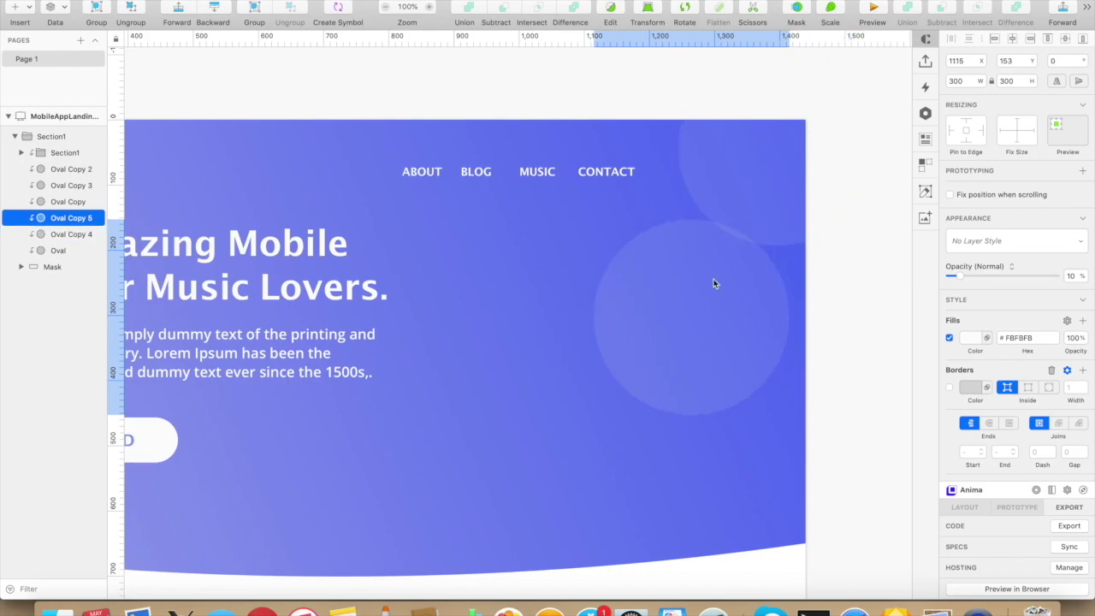
# - Shrink the copy to about 86 × 86 and place it beside the large corner oval, at about X 1169, Y 90
pyautogui.moveTo(789, 416); pyautogui.dragTo(655, 209)
pyautogui.hotkey('shift', 'Up')
pyautogui.hotkey('shift', 'Up')
pyautogui.hotkey('shift', 'Up')
pyautogui.hotkey('shift', 'Up')
pyautogui.hotkey('shift', 'Right')
pyautogui.hotkey('shift', 'Right')
pyautogui.hotkey('shift', 'Right')
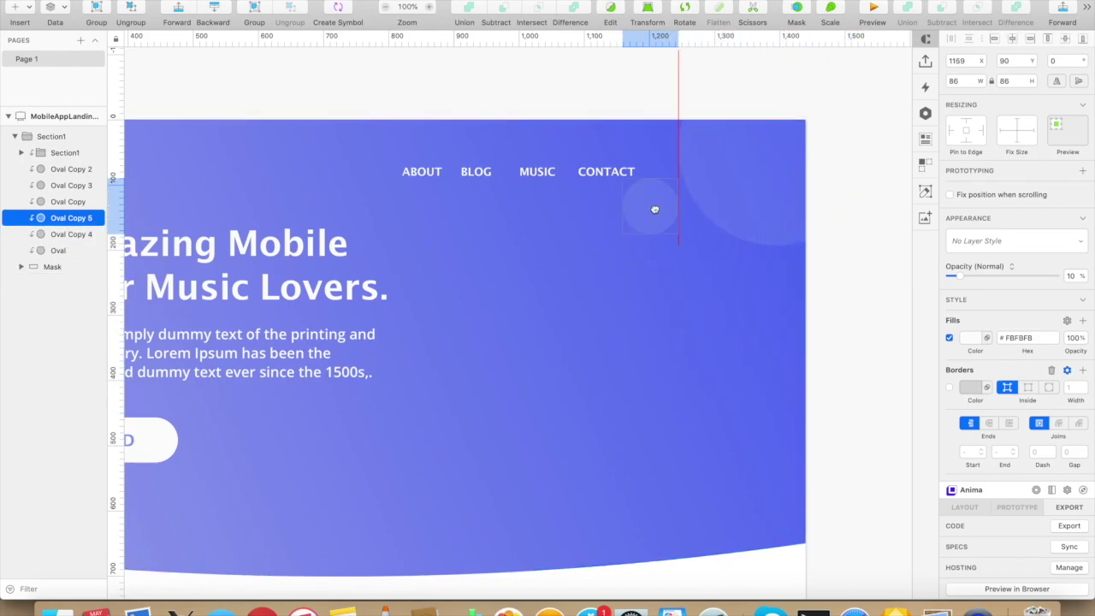
# - Duplicate the 86 × 86 oval and move the copy down and to the right, below the large corner oval
pyautogui.press('super+d')
pyautogui.hotkey('shift', 'Down')
pyautogui.hotkey('shift', 'Down')
pyautogui.hotkey('shift', 'Down')
pyautogui.hotkey('shift', 'Down')
pyautogui.hotkey('shift', 'Down')
pyautogui.hotkey('shift', 'Down')
pyautogui.hotkey('shift', 'Down')
pyautogui.hotkey('shift', 'Down')
pyautogui.hotkey('shift', 'Down')
pyautogui.hotkey('shift', 'Right')
pyautogui.hotkey('shift', 'Right')
pyautogui.hotkey('shift', 'Right')
pyautogui.hotkey('shift', 'Right')
pyautogui.hotkey('shift', 'Right')
pyautogui.hotkey('shift', 'Right')
pyautogui.hotkey('shift', 'Right')
pyautogui.hotkey('shift', 'Right')
pyautogui.hotkey('shift', 'Right')
pyautogui.hotkey('shift', 'Right')
pyautogui.hotkey('shift', 'Right')
pyautogui.hotkey('shift', 'Right')
pyautogui.hotkey('shift', 'Down')
pyautogui.hotkey('shift', 'Down')
pyautogui.hotkey('shift', 'Down')
pyautogui.hotkey('shift', 'Right')
pyautogui.hotkey('shift', 'Right')
pyautogui.hotkey('shift', 'Down')
pyautogui.hotkey('shift', 'Down')
pyautogui.hotkey('shift', 'Down')
pyautogui.hotkey('shift', 'Down')
# - Shrink the small oval beneath the CONTACT link slightly and nudge it to the right
pyautogui.click(654, 209)
pyautogui.moveTo(681, 239); pyautogui.dragTo(671, 228)
pyautogui.hotkey('shift', 'Right')
pyautogui.hotkey('shift', 'Right')
# - Reposition the new oval at about X 1289, Y 210 below the large corner oval, and enlarge it slightly
pyautogui.click(742, 305)
pyautogui.hotkey('shift', 'Left')
pyautogui.hotkey('shift', 'Up')
pyautogui.hotkey('shift', 'Up')
pyautogui.hotkey('shift', 'Up')
pyautogui.hotkey('shift', 'Up')
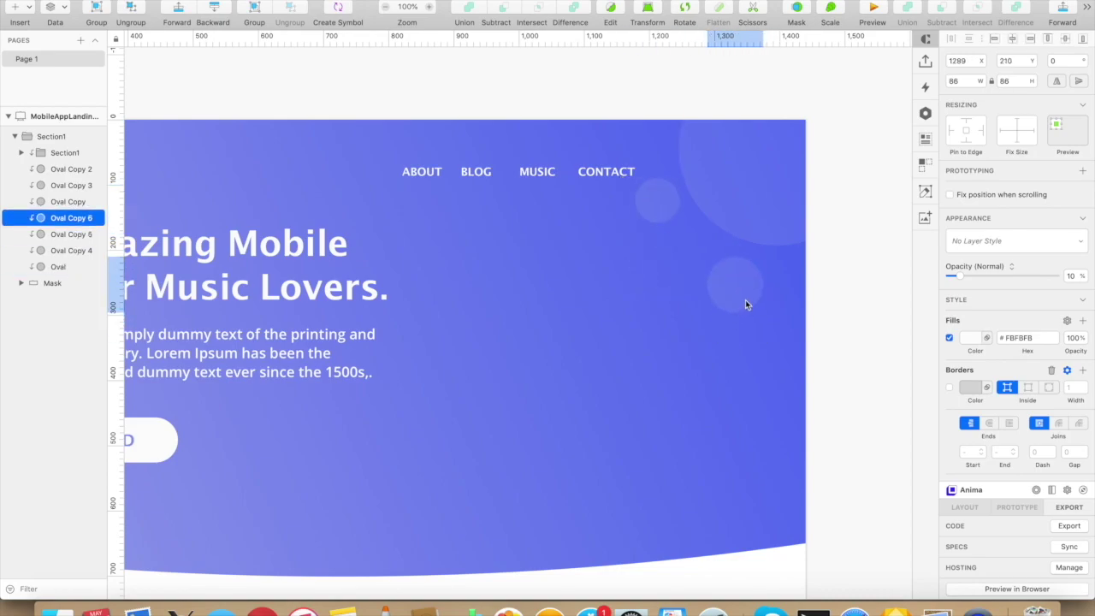
pyautogui.moveTo(762, 313); pyautogui.dragTo(766, 317)
pyautogui.click(854, 266)
pyautogui.click(853, 268)
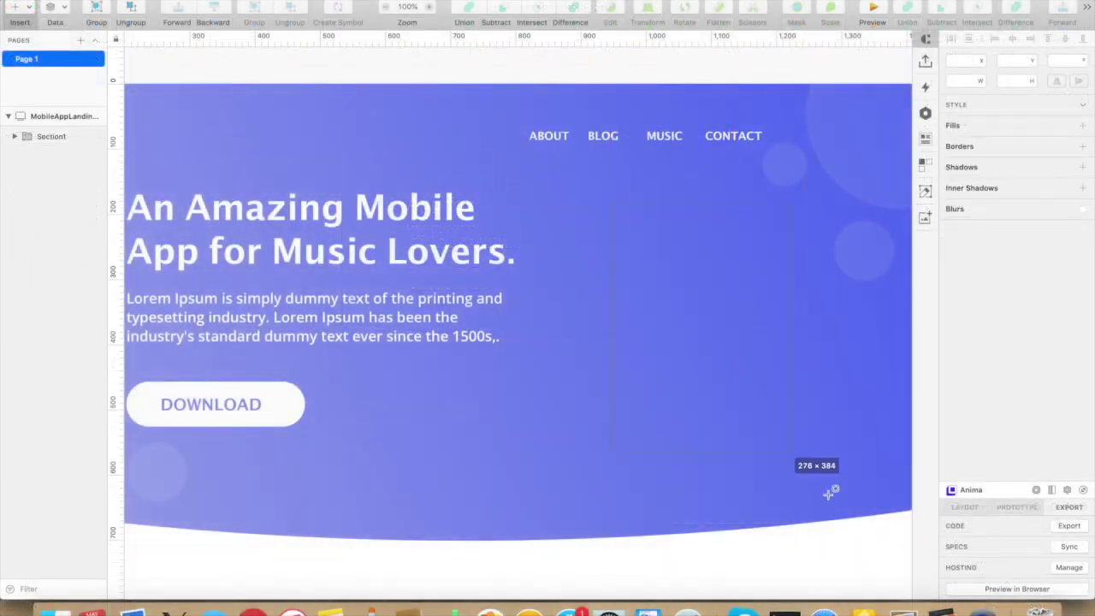
# - Draw a tall rectangle in the right part of the hero and set its size to 340 × 600
pyautogui.moveTo(610, 197); pyautogui.dragTo(847, 586)
pyautogui.click(956, 81)
pyautogui.write('340')
pyautogui.press('Tab')
pyautogui.write('600')
pyautogui.press('Tab')
# - Fill the tall rectangle with the off-white #FBFBFB sampled from the download button
pyautogui.click(970, 376)
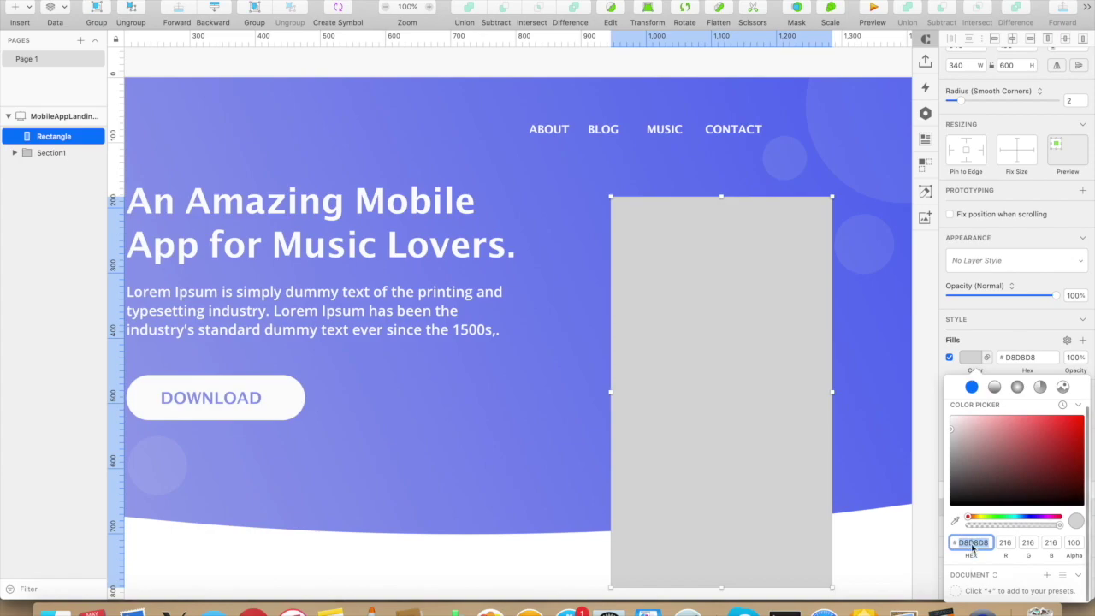
pyautogui.write('4D4D4D')
pyautogui.press('Tab')
pyautogui.click(956, 520)
pyautogui.click(269, 403)
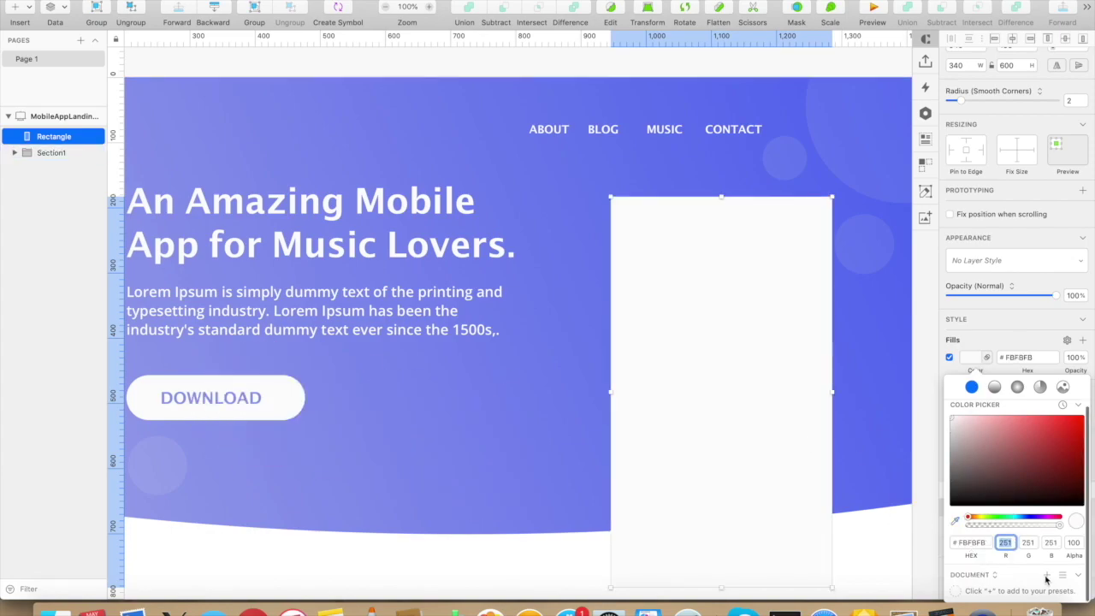
pyautogui.scroll(-4, 824, 410)
pyautogui.click(868, 487)
pyautogui.click(873, 495)
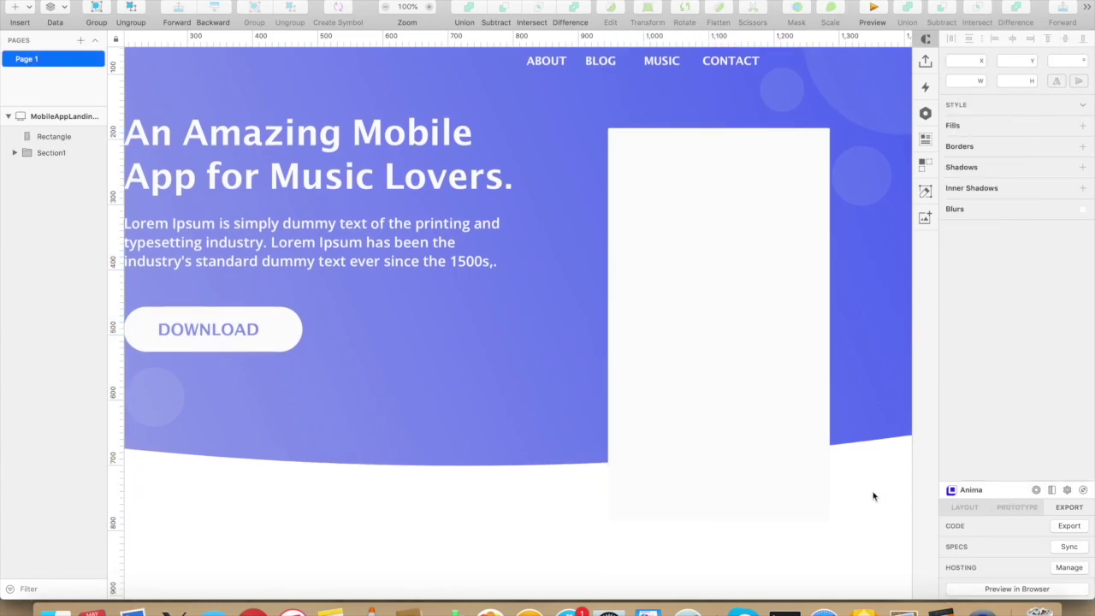
# - Set the landing page artboard's background colour to #FBFBFB
pyautogui.click(71, 115)
pyautogui.click(1069, 159)
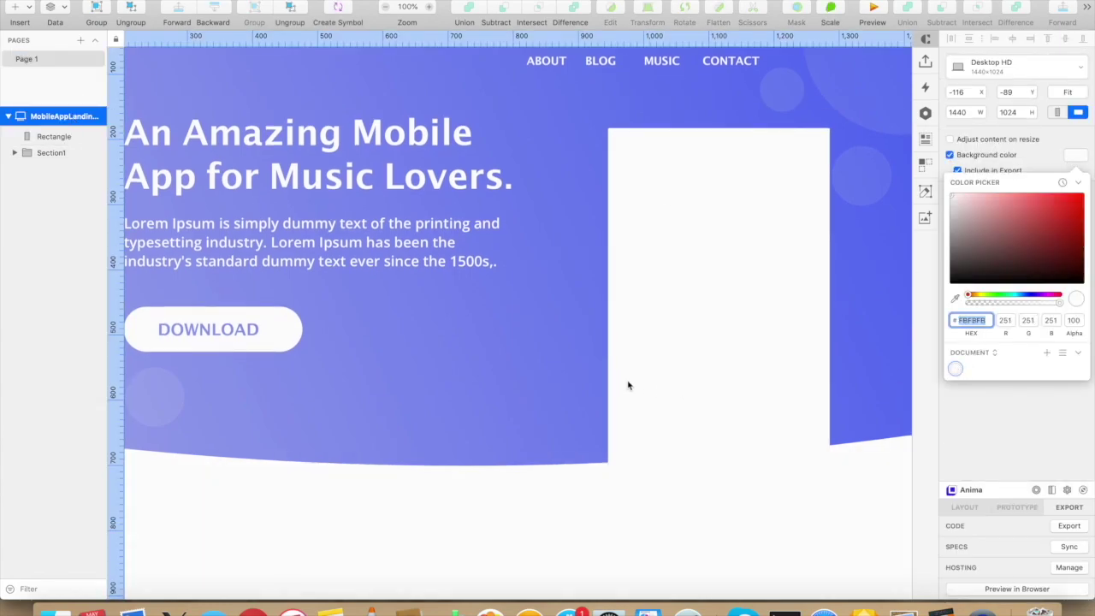
pyautogui.click(1075, 156)
pyautogui.scroll(3, 652, 227)
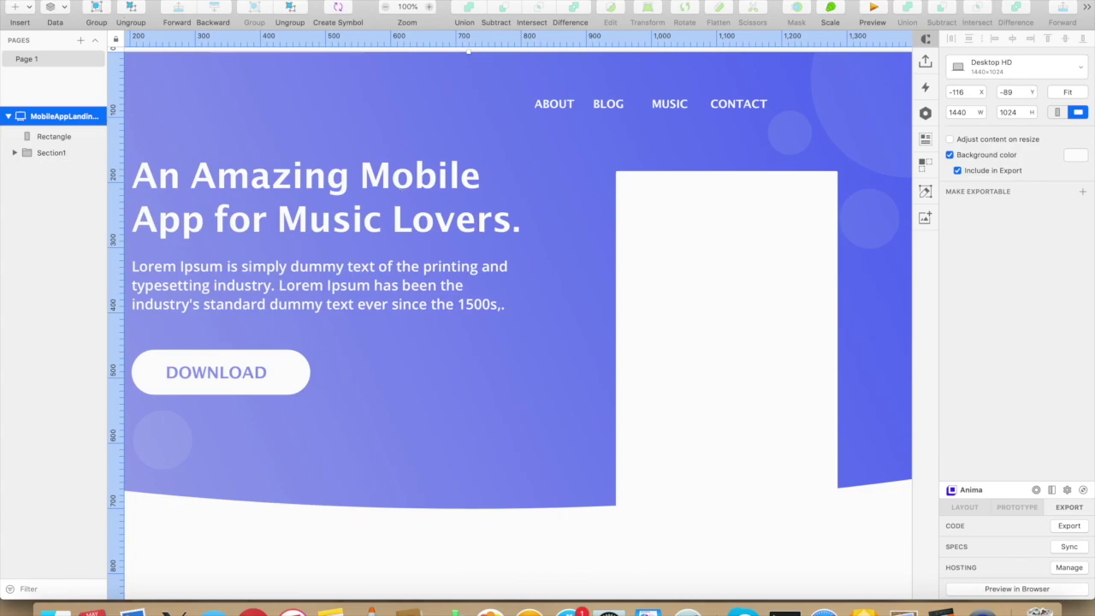
# - Open the Material Design template with its general sticker sheet
pyautogui.click(86, 0)
pyautogui.moveTo(109, 3)
pyautogui.click(259, 26)
pyautogui.scroll(-5, 267, 308)
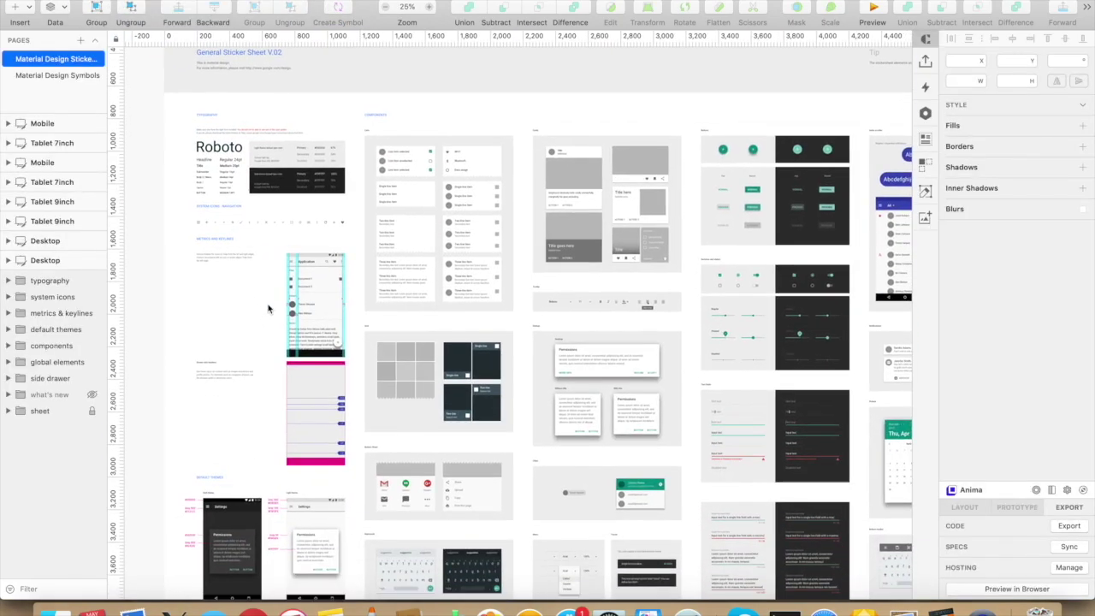
# - Copy the light gray status bar from the light theme screen under default themes
pyautogui.scroll(-3, 268, 308)
pyautogui.click(308, 458)
pyautogui.click(23, 412)
pyautogui.click(66, 459)
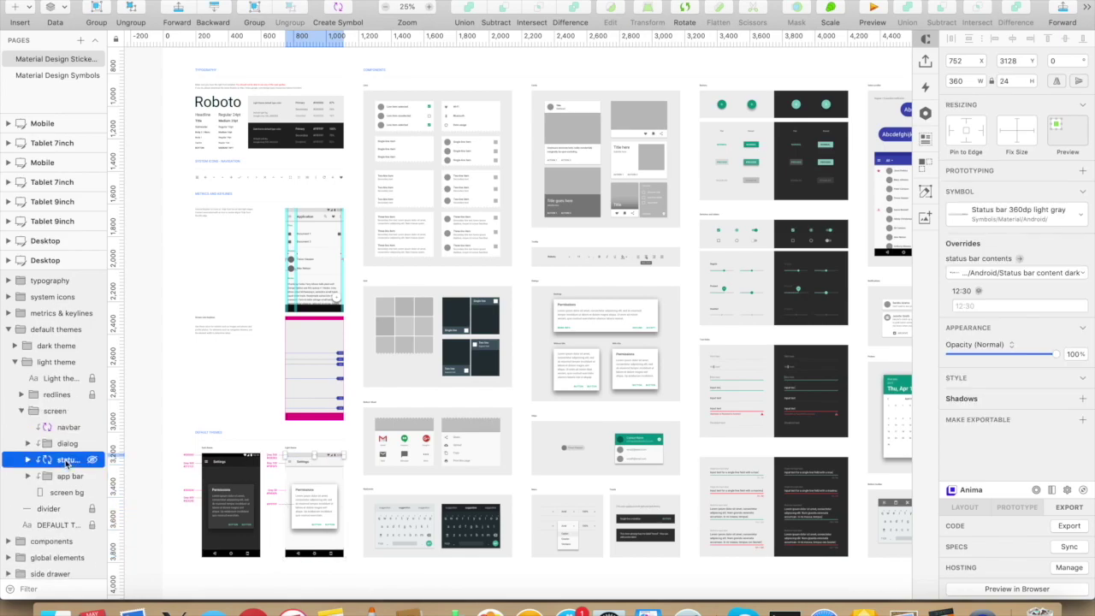
pyautogui.press('super+c')
# - Paste the status bar into the landing page along the tall rectangle's upper edge and set its width to 340
pyautogui.press('super+grave')
pyautogui.press('super+v')
pyautogui.moveTo(539, 324); pyautogui.dragTo(750, 176)
pyautogui.write('340')
pyautogui.press('Return')
# - Draw a circle about 145 × 145 in the phone screen and centre it horizontally at X 1043, Y 321
pyautogui.click(768, 218)
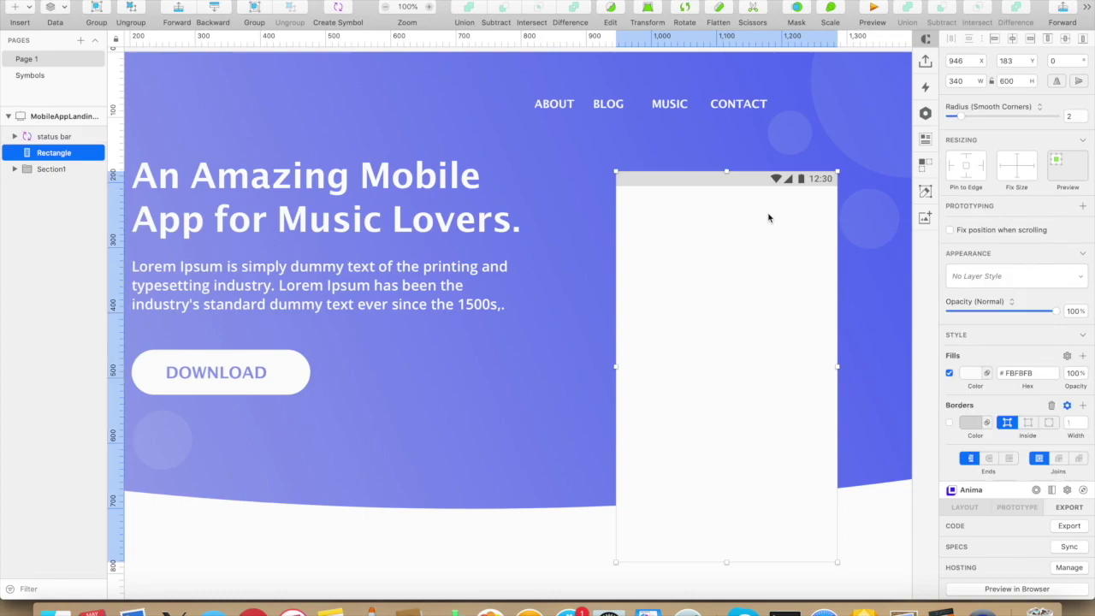
pyautogui.press('o')
pyautogui.moveTo(710, 261); pyautogui.dragTo(804, 355)
pyautogui.hotkey('alt', 'shift', 'Left')
pyautogui.hotkey('alt', 'shift', 'Left')
pyautogui.hotkey('alt', 'shift', 'Left')
pyautogui.hotkey('alt', 'shift', 'Left')
pyautogui.hotkey('alt', 'shift', 'Left')
pyautogui.hotkey('alt', 'Right')
pyautogui.hotkey('alt', 'Right')
pyautogui.click(718, 236)
pyautogui.click(713, 316)
# - Fill the circle with the image MusicImages.jpeg from Downloads and duplicate the circle
pyautogui.click(950, 338)
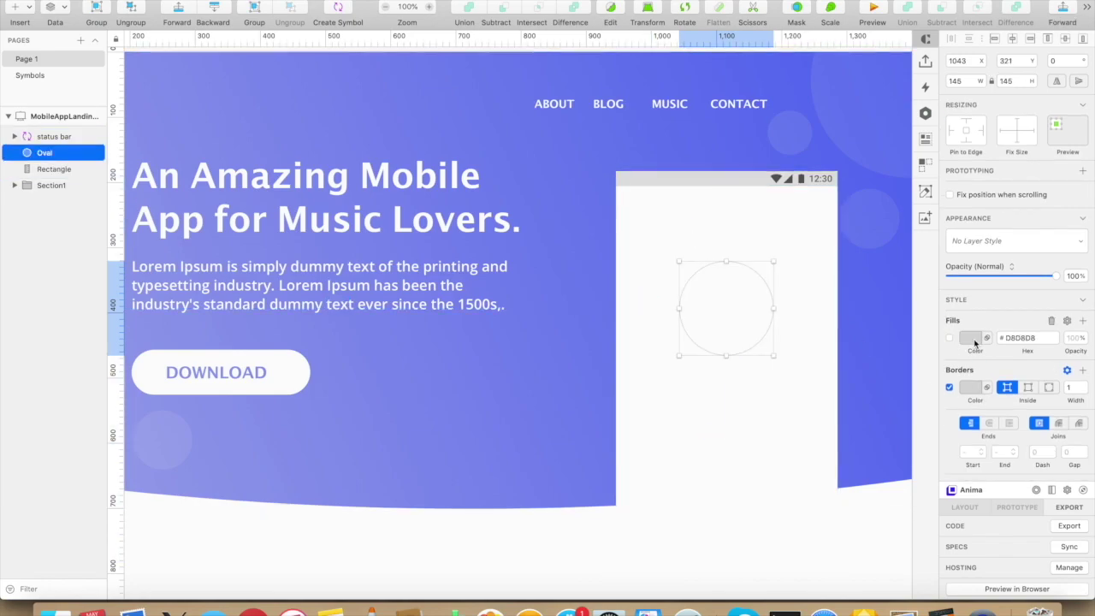
pyautogui.click(973, 339)
pyautogui.click(1062, 367)
pyautogui.click(1016, 445)
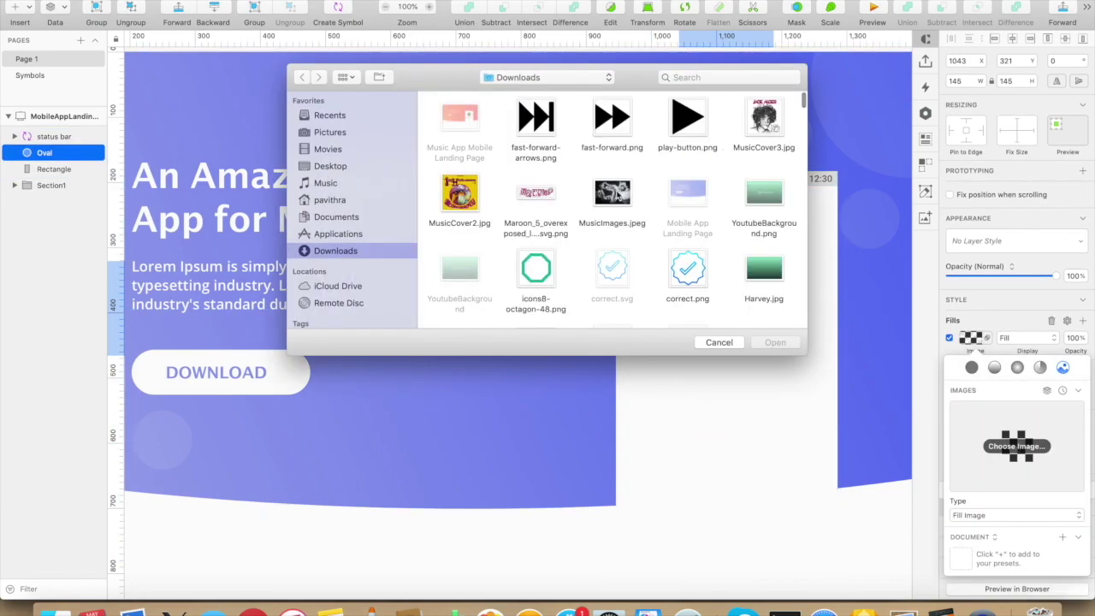
pyautogui.click(613, 194)
pyautogui.click(775, 342)
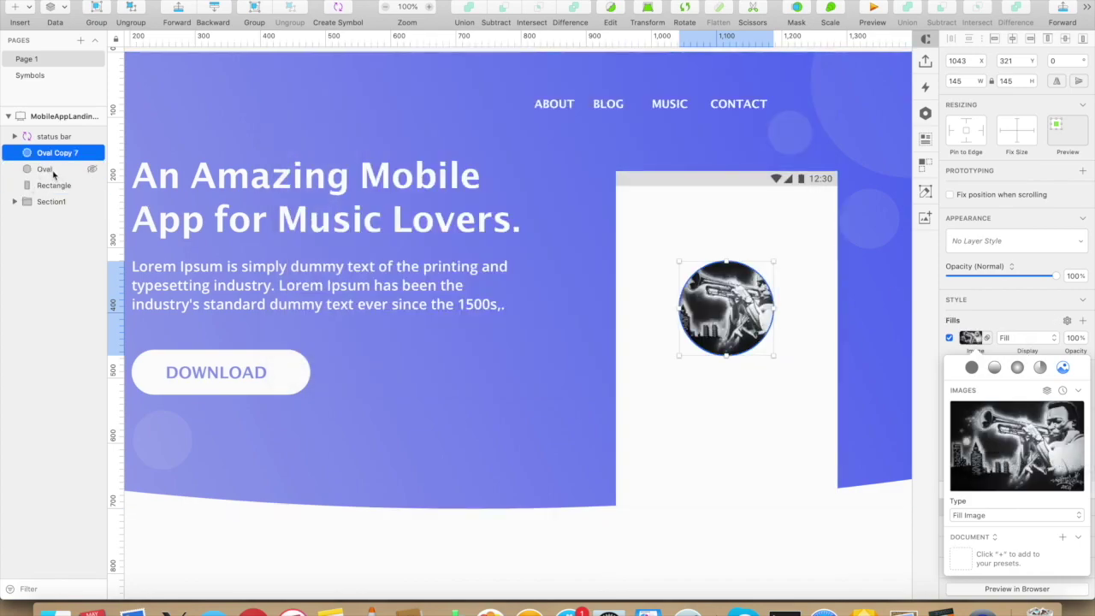
# - Rename the original image circle MusicArtist and apply a Gaussian blur of 5 to its copy
pyautogui.doubleClick(53, 171)
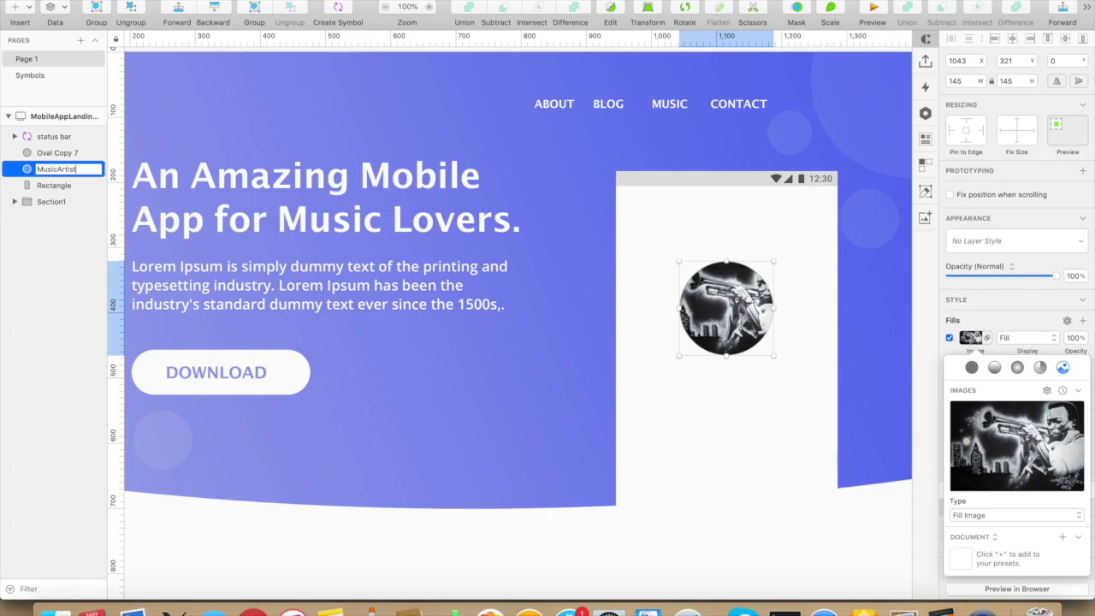
pyautogui.click(82, 152)
pyautogui.scroll(-3, 960, 456)
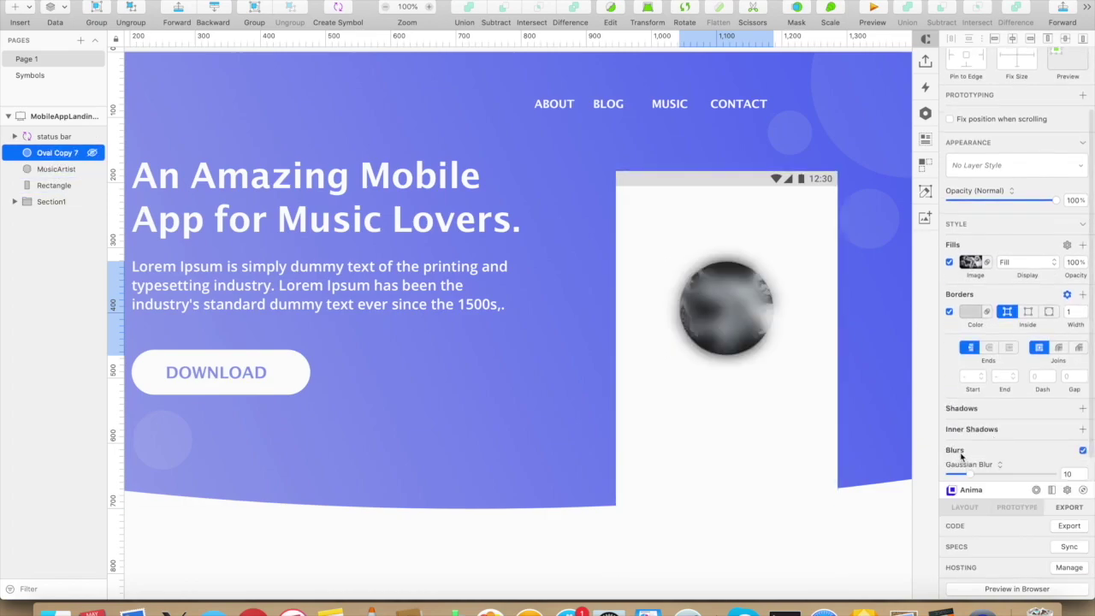
pyautogui.click(1075, 473)
# - Move the blurred copy beneath MusicArtist in the layer order and rename it MusicArtistBlur
pyautogui.moveTo(54, 153); pyautogui.dragTo(56, 170)
pyautogui.doubleClick(52, 169)
pyautogui.write('MusicArtist')
pyautogui.press('Return')
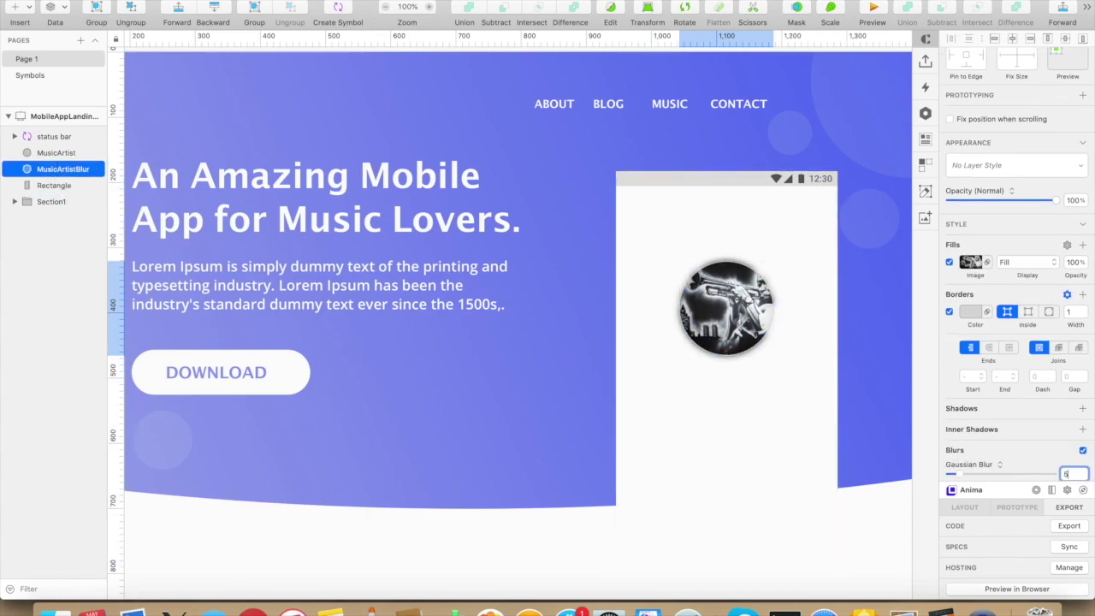
# - Draw a larger circle behind the artist image, size it to 190 × 190 and centre it at X 1021, Y 299
pyautogui.click(784, 408)
pyautogui.press('o')
pyautogui.moveTo(676, 249); pyautogui.dragTo(794, 366)
pyautogui.scroll(3, 988, 188)
pyautogui.click(964, 83)
pyautogui.write('180')
pyautogui.press('Tab')
pyautogui.moveTo(762, 267); pyautogui.dragTo(757, 269)
pyautogui.write('190')
pyautogui.press('Return')
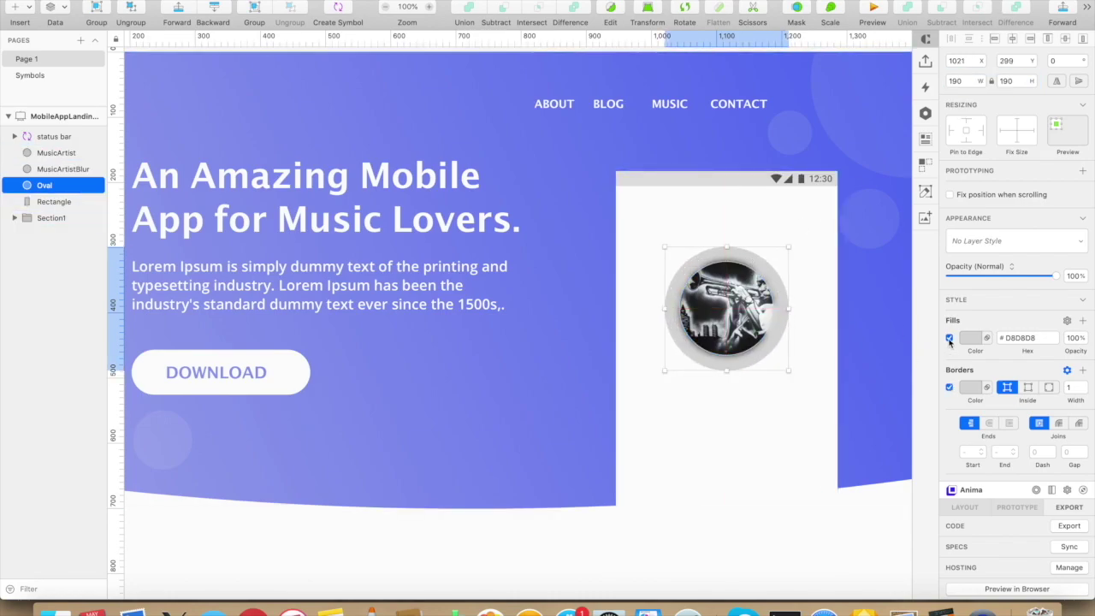
# - Turn off the larger circle's fill and rename its layer MusicArtist1
pyautogui.click(948, 338)
pyautogui.click(49, 190)
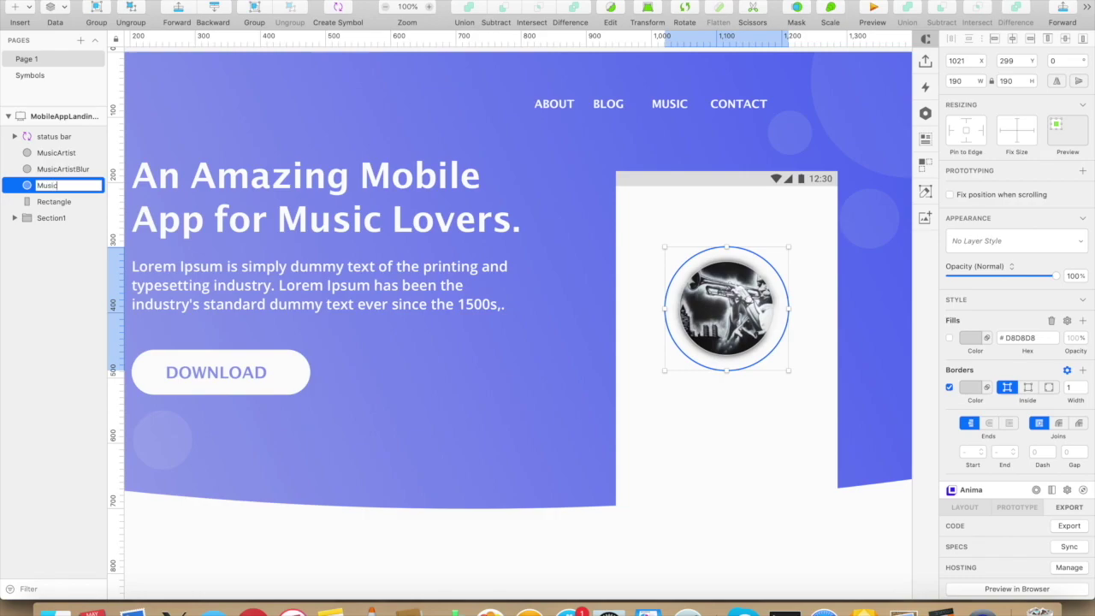
pyautogui.write('MusicArtist1')
pyautogui.click(52, 200)
# - Duplicate the MusicArtist1 ring as a progress layer and set its border dash to 250
pyautogui.click(51, 188)
pyautogui.press('super+d')
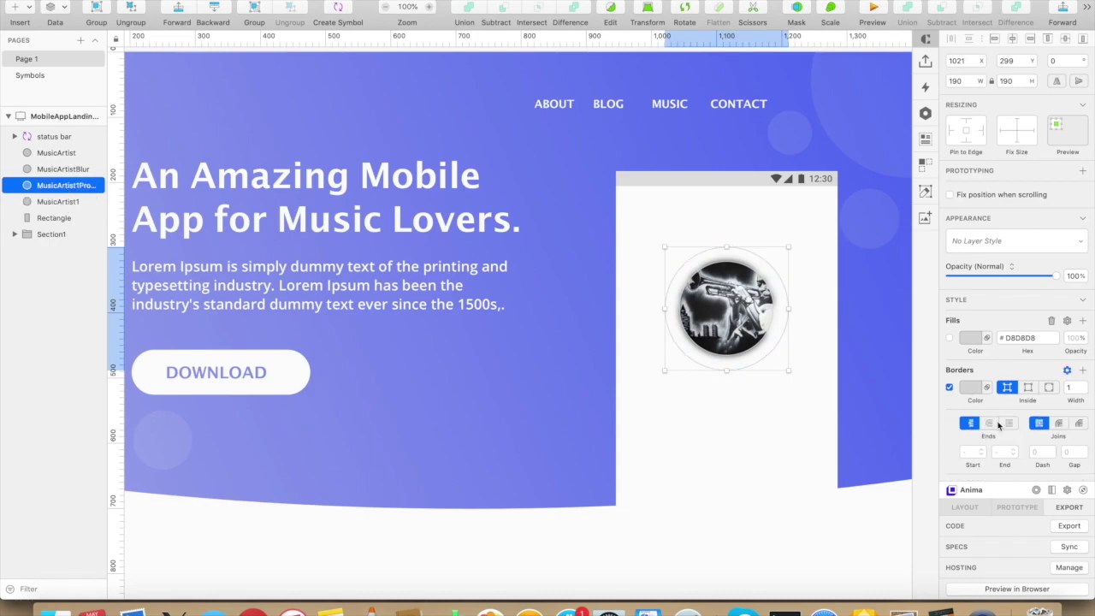
pyautogui.write('25')
# - Work out the 190-wide ring's circumference in Calculator and set the progress ring's border gap to 596.6
pyautogui.press('super+space')
pyautogui.write('cal')
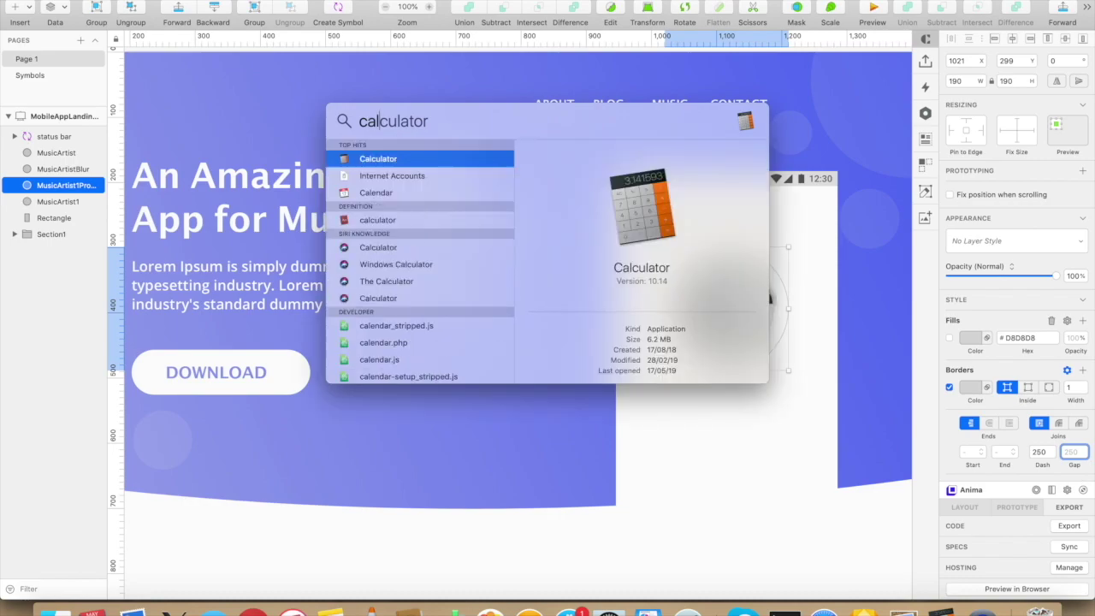
pyautogui.press('Return')
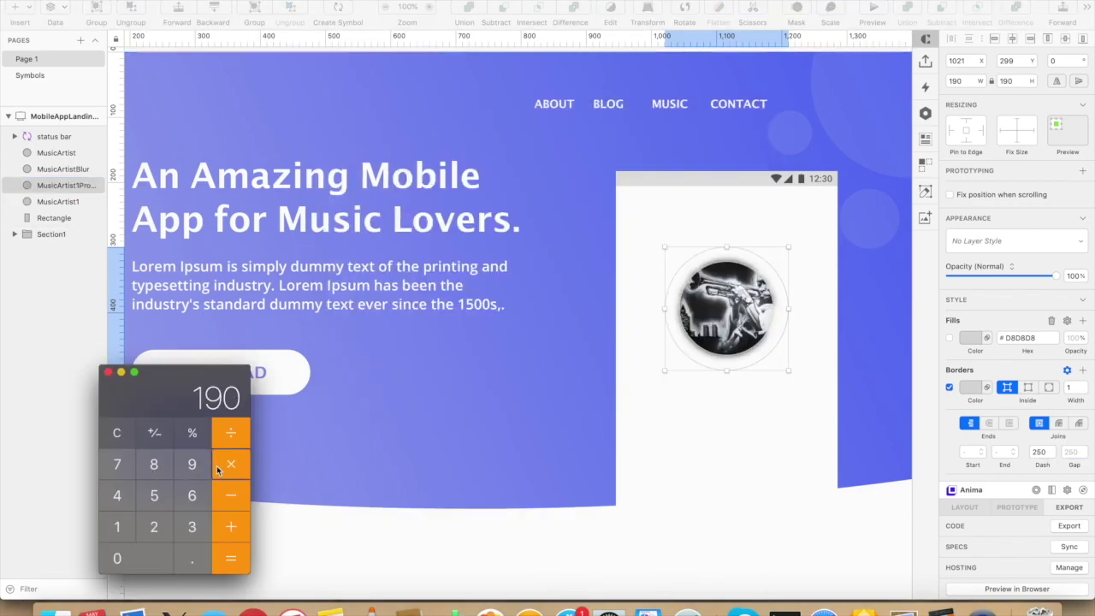
pyautogui.click(1070, 451)
pyautogui.write('596.6')
pyautogui.press('Tab')
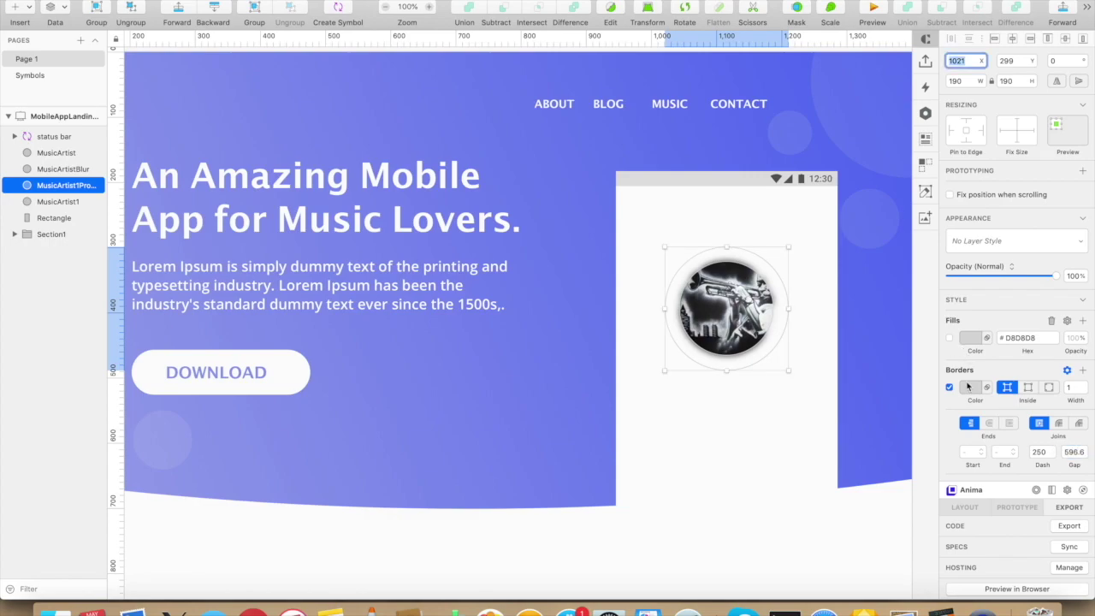
# - Give the progress ring's border the blue #4665F1 and a width of 3
pyautogui.click(970, 386)
pyautogui.click(889, 421)
pyautogui.doubleClick(889, 421)
pyautogui.click(971, 357)
pyautogui.scroll(-2, 1017, 552)
pyautogui.click(787, 334)
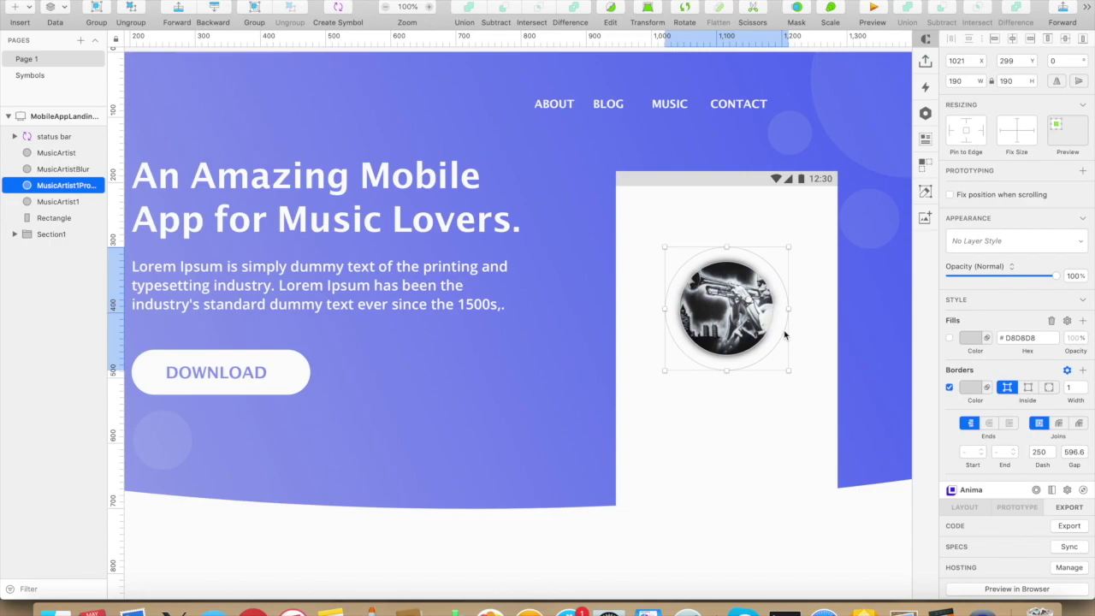
pyautogui.click(971, 358)
pyautogui.press('Tab')
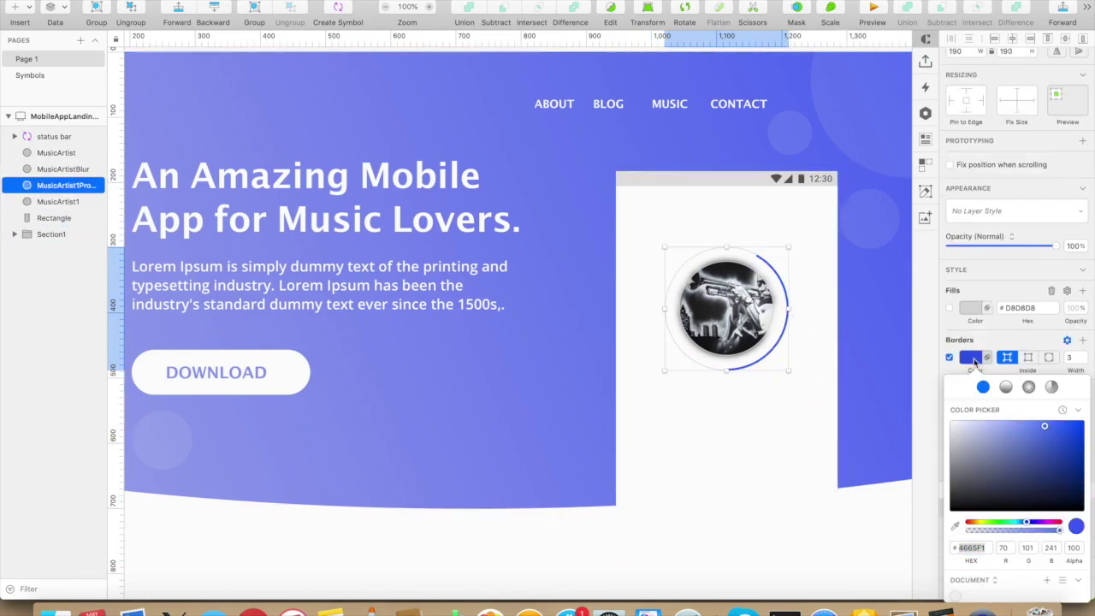
# - Set the progress ring's border dash length to 300
pyautogui.click(1067, 340)
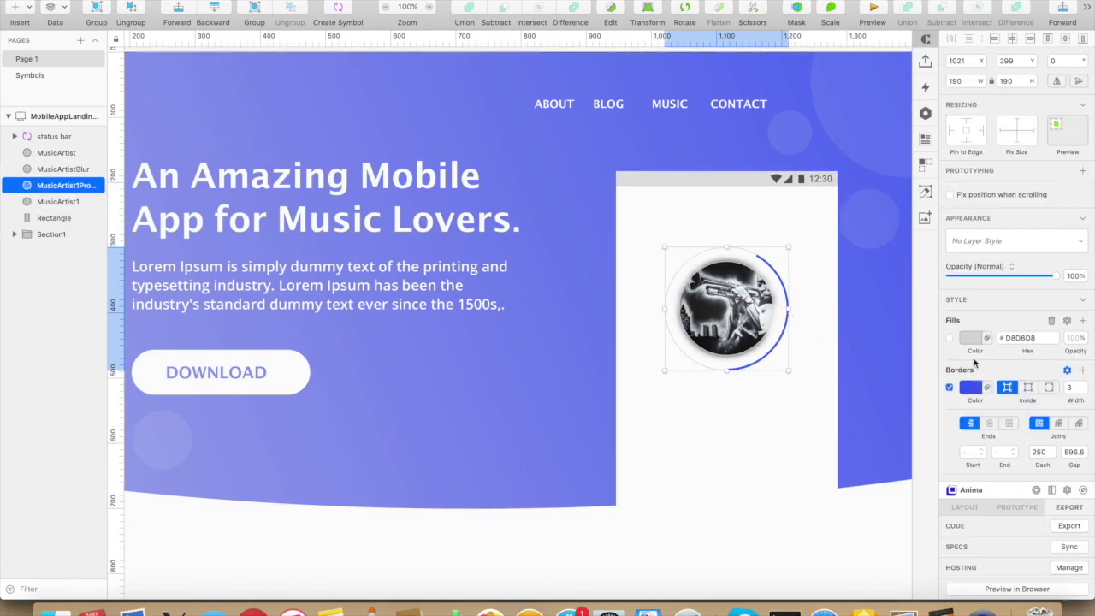
pyautogui.click(1067, 368)
pyautogui.doubleClick(1043, 453)
pyautogui.write('300')
pyautogui.press('Tab')
# - Insert a text box about 108 wide on the phone screen below the progress ring
pyautogui.click(783, 381)
pyautogui.press('r')
pyautogui.moveTo(697, 386); pyautogui.dragTo(765, 400)
pyautogui.press('Escape')
# - Set the new text's colour to the dark gray #363535
pyautogui.click(988, 251)
pyautogui.click(981, 301)
pyautogui.click(992, 252)
pyautogui.click(959, 408)
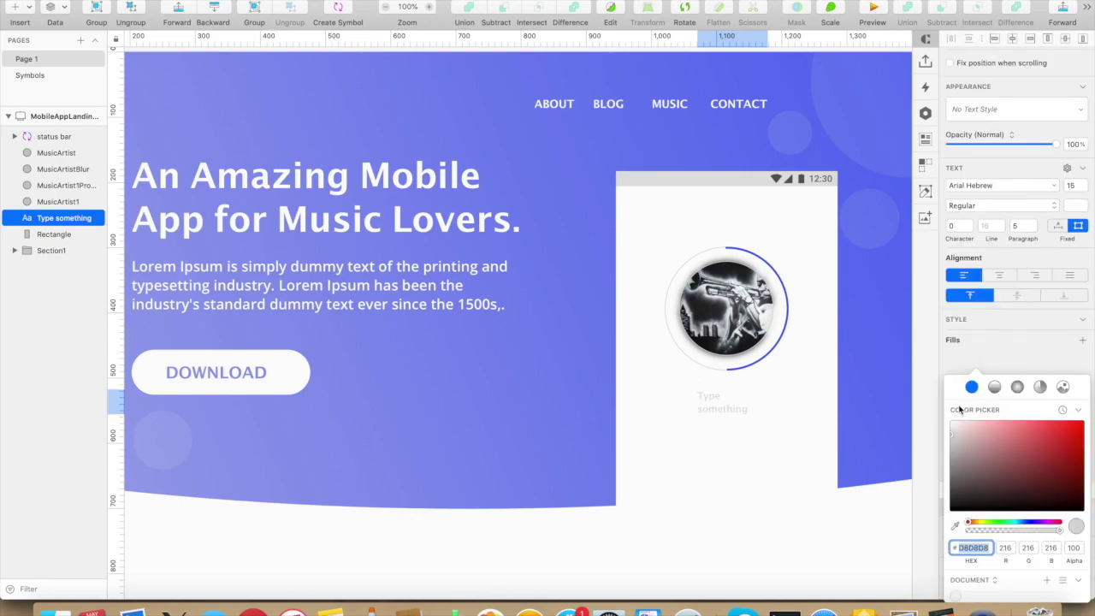
pyautogui.moveTo(953, 436); pyautogui.dragTo(951, 476)
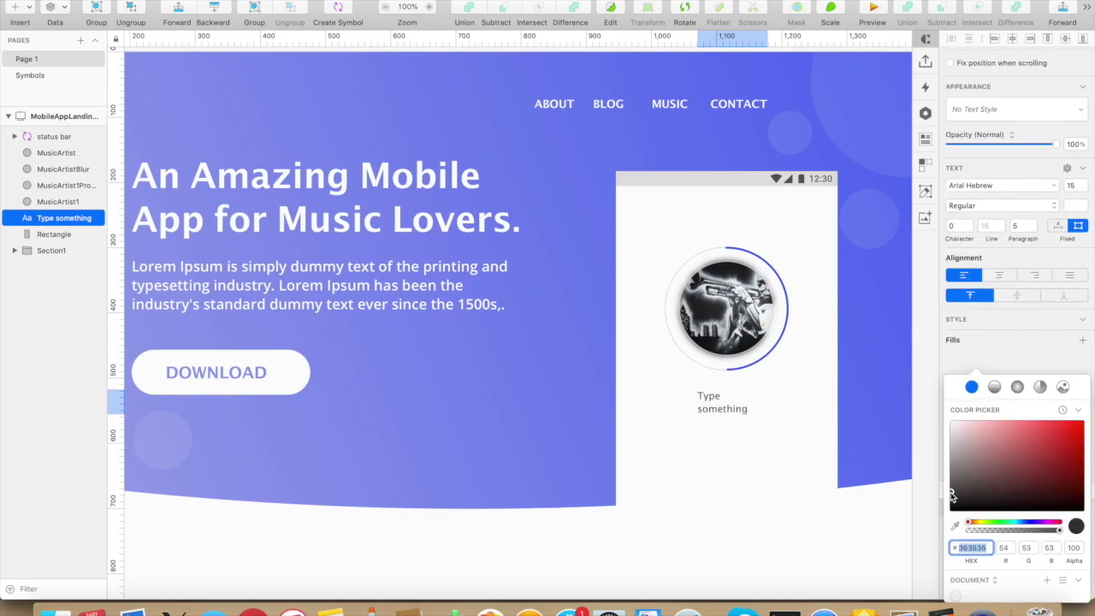
# - Replace the placeholder text below the progress ring with 01:39
pyautogui.doubleClick(709, 396)
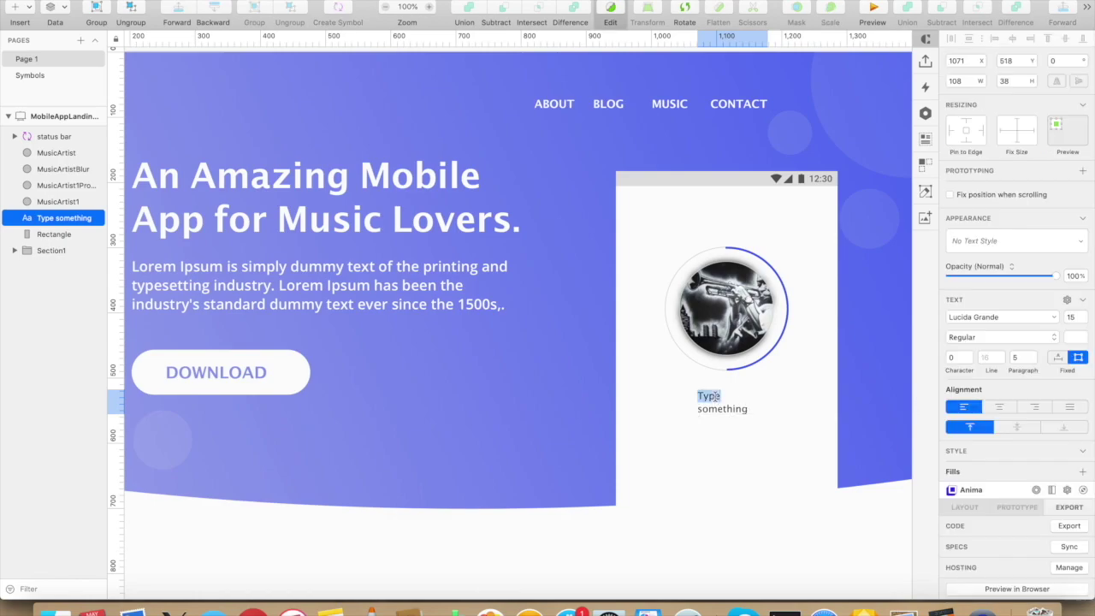
pyautogui.press('BackSpace')
pyautogui.write('01:39')
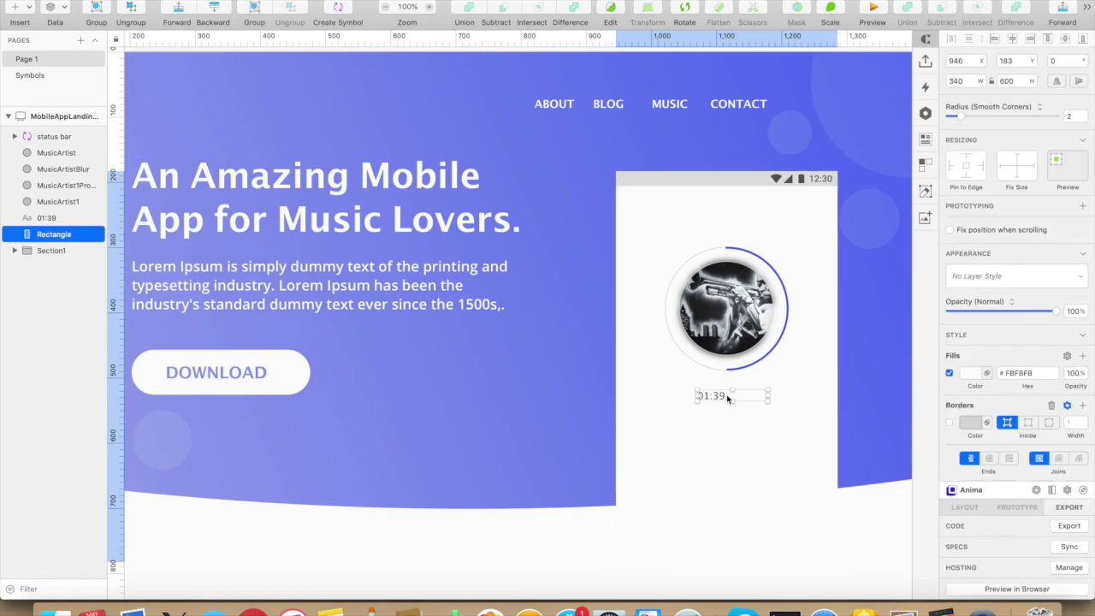
# - Tighten the 01:39 text box to 47 × 18 and centre it just beneath the progress ring
pyautogui.moveTo(724, 395); pyautogui.dragTo(723, 395)
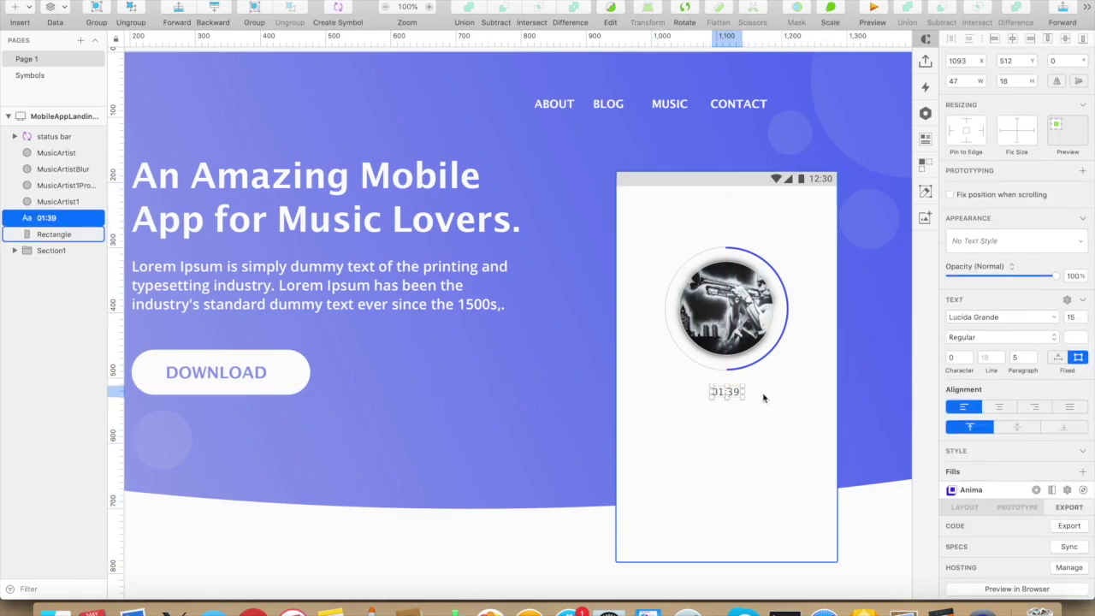
pyautogui.press('Up')
pyautogui.press('Up')
pyautogui.press('Up')
pyautogui.click(755, 408)
# - Set the 01:39 text's font to Open Sans SemiBold
pyautogui.click(730, 385)
pyautogui.click(970, 337)
pyautogui.click(970, 337)
pyautogui.click(978, 317)
pyautogui.write('open')
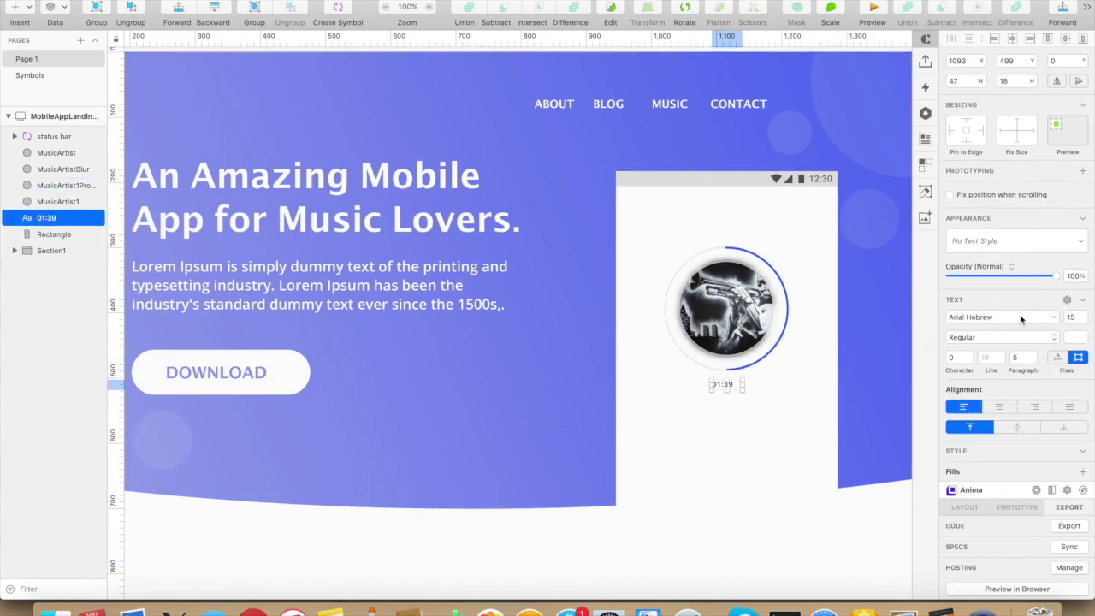
pyautogui.click(801, 389)
pyautogui.click(725, 385)
pyautogui.click(982, 338)
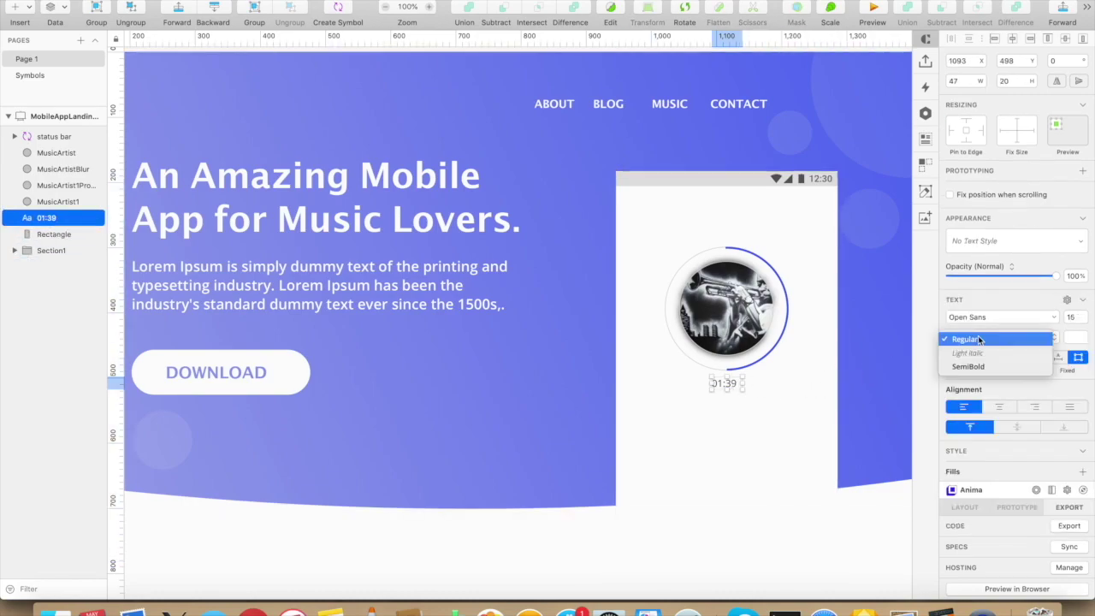
pyautogui.click(980, 367)
pyautogui.click(749, 412)
# - Insert the text One More Night beneath the 01:39 time in Arial Hebrew Bold, size 25, coloured #363535
pyautogui.press('r')
pyautogui.moveTo(675, 395); pyautogui.dragTo(805, 419)
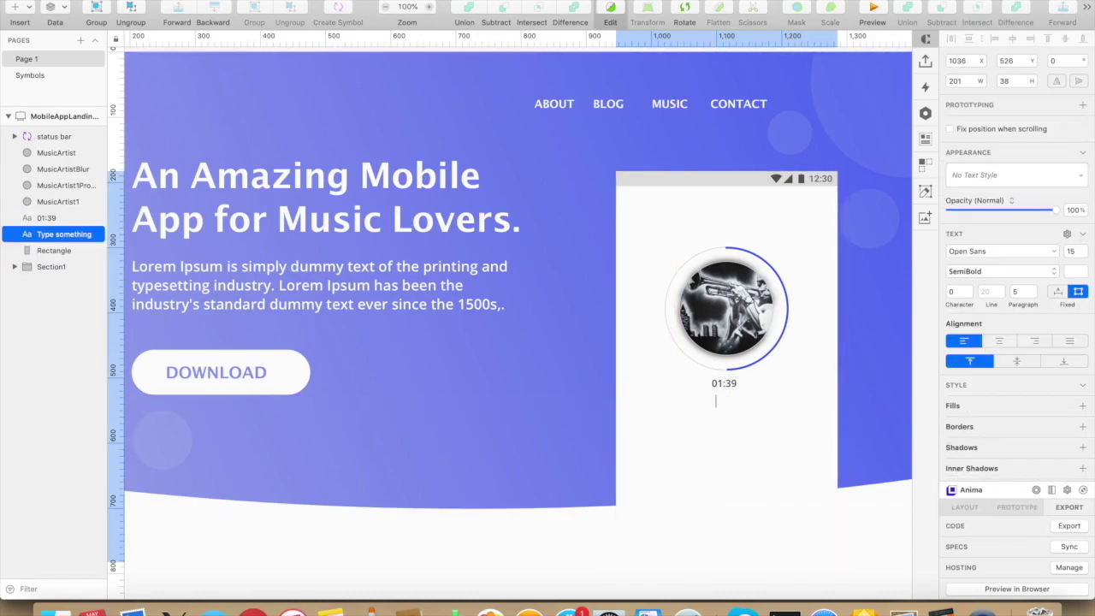
pyautogui.press('Escape')
pyautogui.click(1002, 251)
pyautogui.click(999, 296)
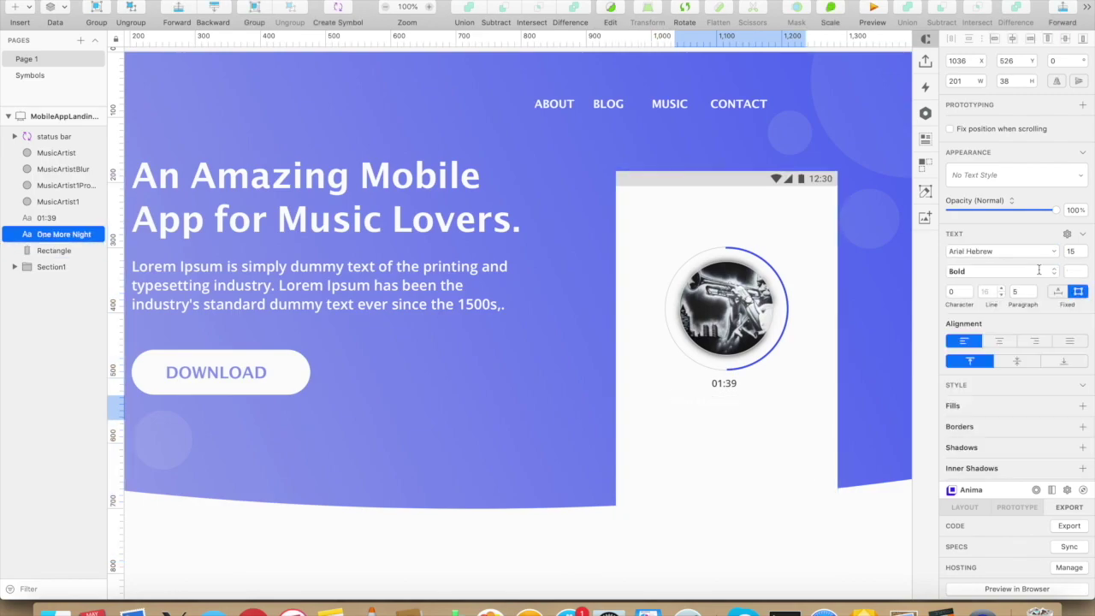
pyautogui.click(955, 407)
pyautogui.click(972, 596)
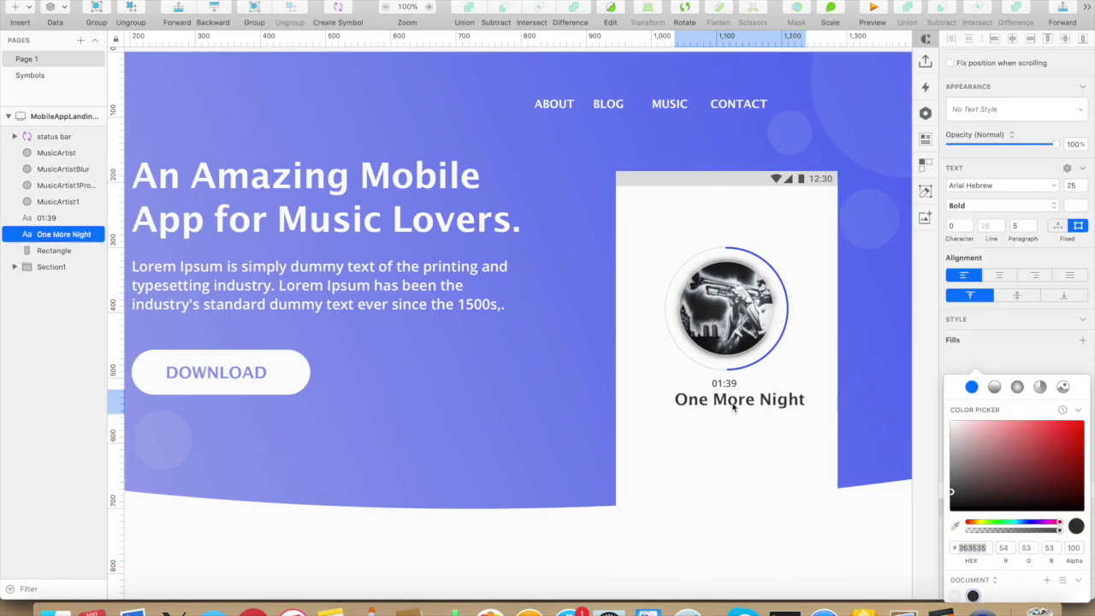
# - Centre the One More Night title under the time and trim its text box to 201 × 32
pyautogui.moveTo(722, 408); pyautogui.dragTo(725, 415)
pyautogui.click(728, 451)
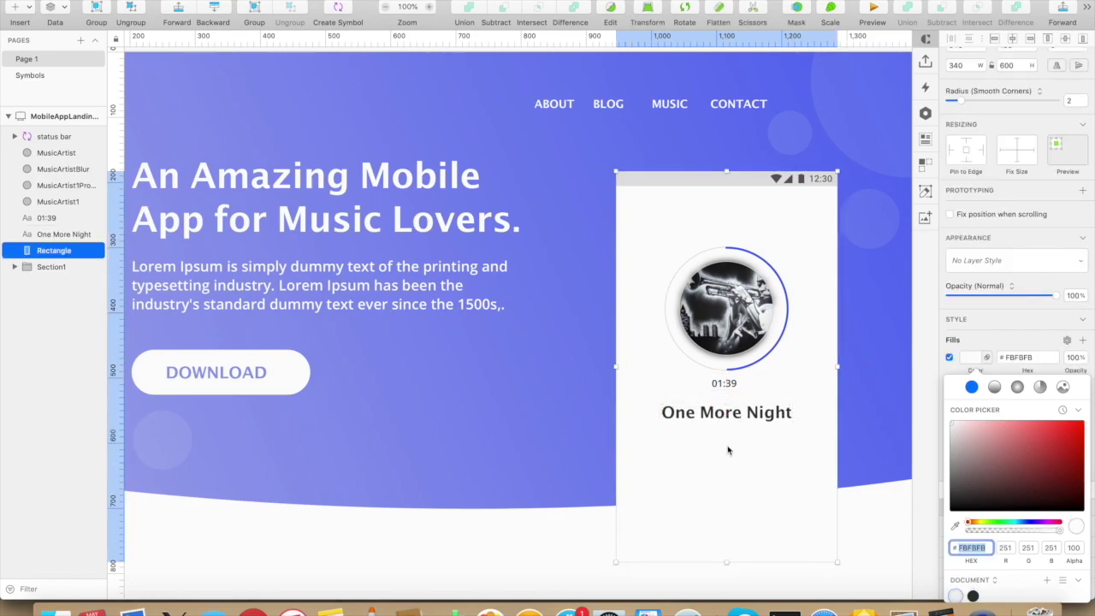
pyautogui.click(730, 414)
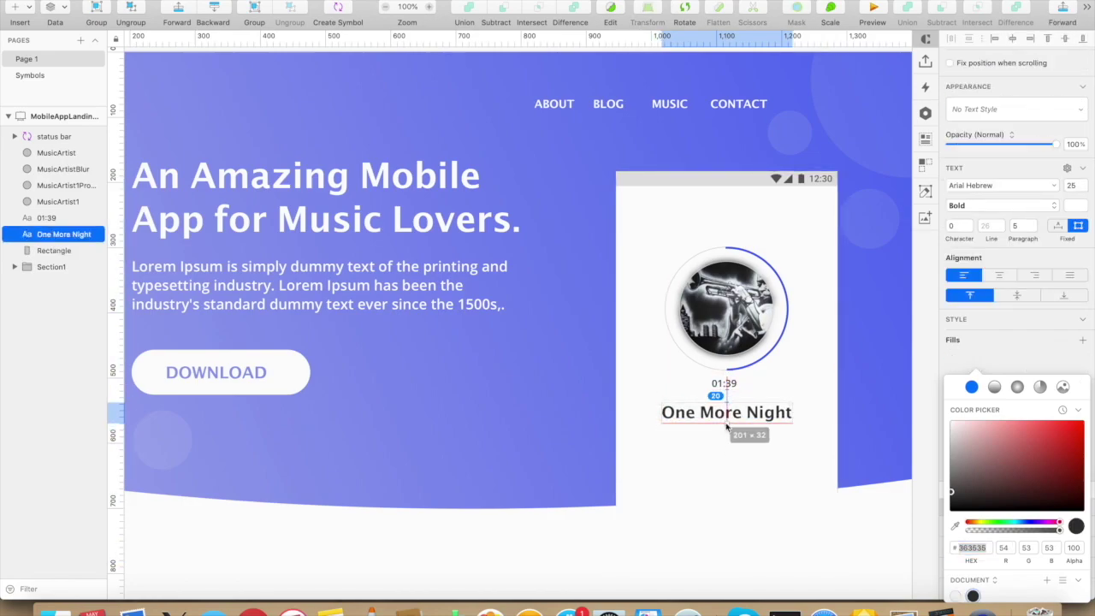
pyautogui.click(728, 440)
pyautogui.click(725, 382)
pyautogui.click(728, 414)
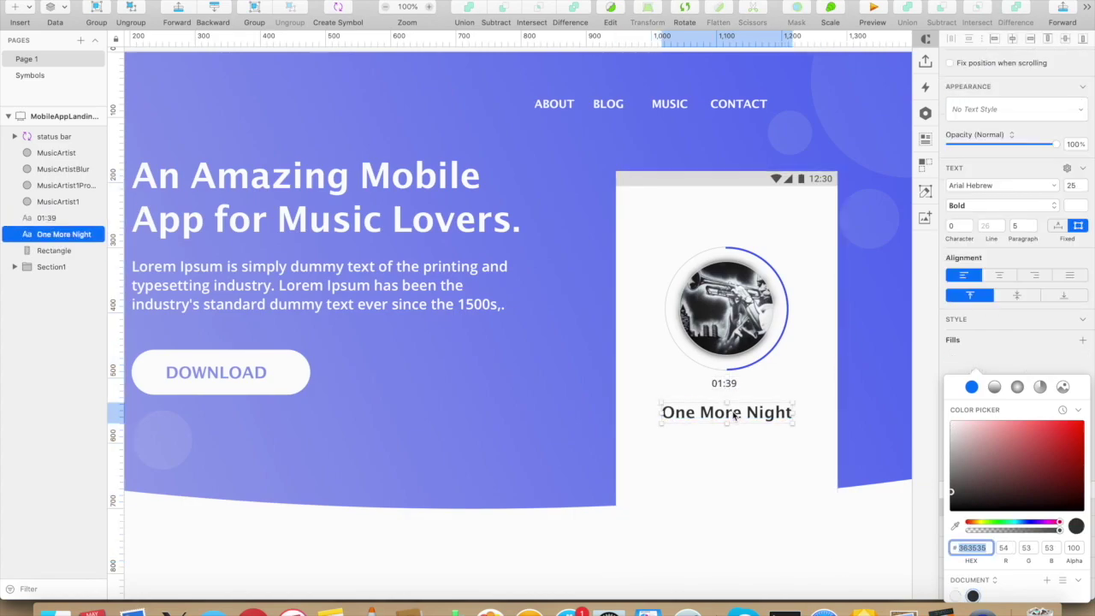
pyautogui.click(726, 395)
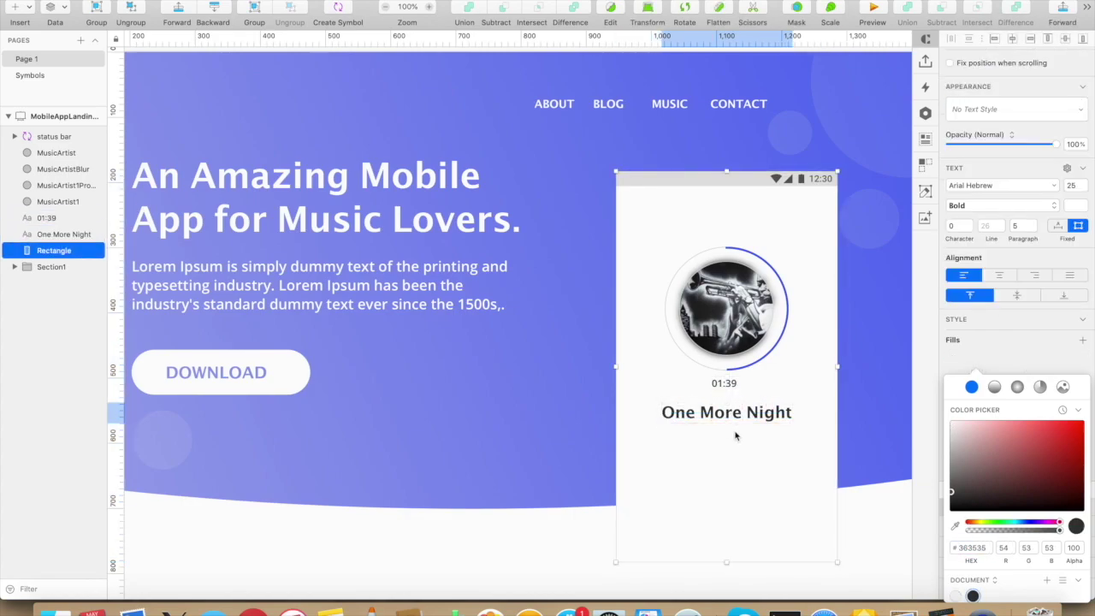
# - Duplicate the MusicArtist and MusicArtistBlur circles twice and group the topmost pair of copies as MusicArtistLeft
pyautogui.click(725, 293)
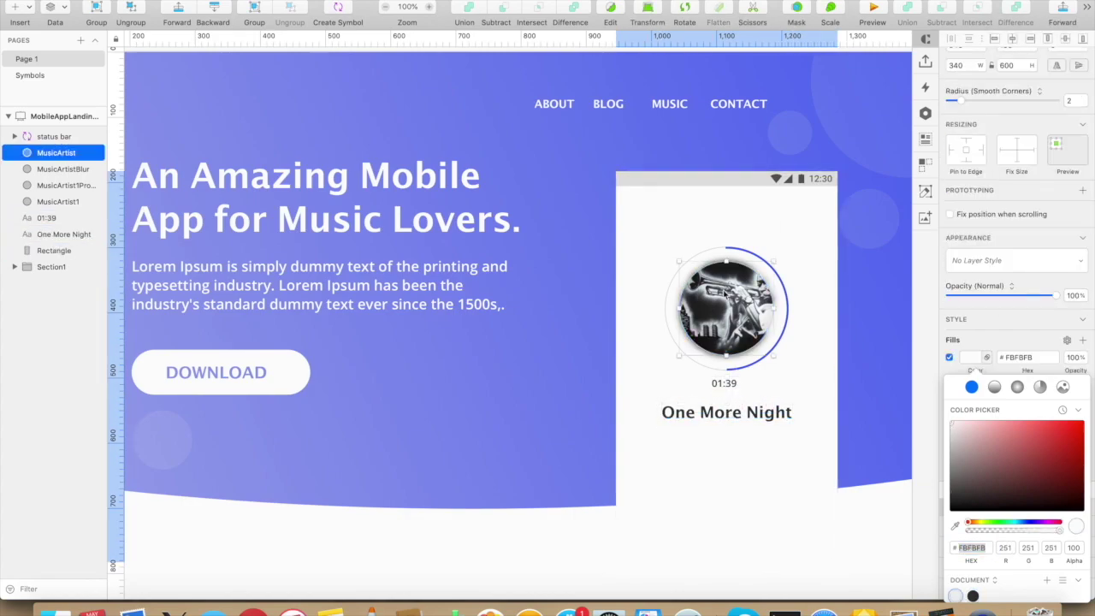
pyautogui.keyDown('shift'); pyautogui.click(56, 170); pyautogui.keyUp('shift')
pyautogui.press('super+d')
pyautogui.press('super+d')
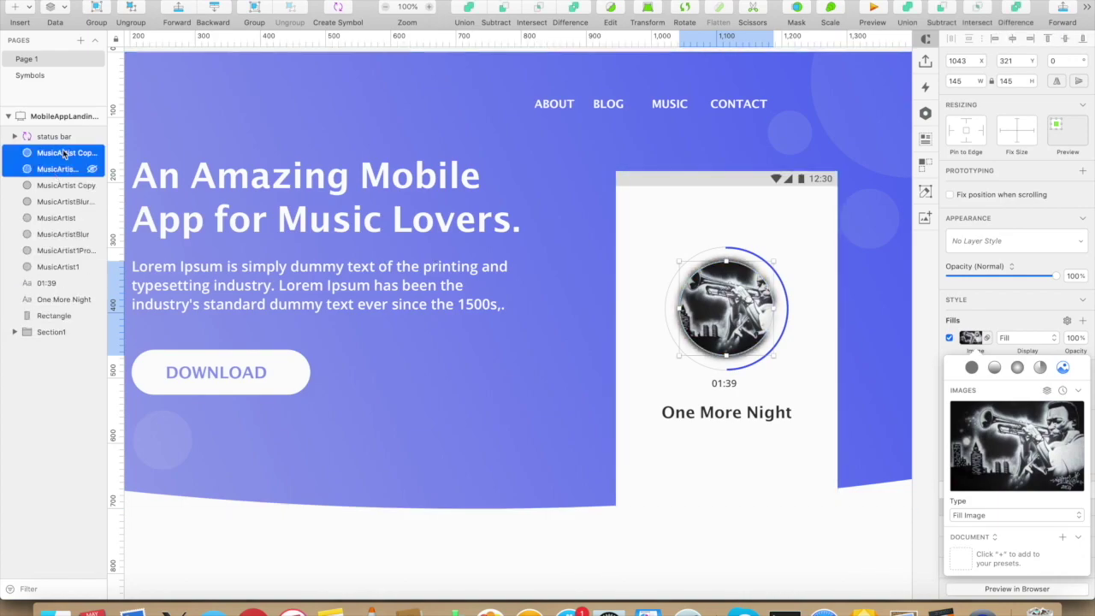
pyautogui.press('super+g')
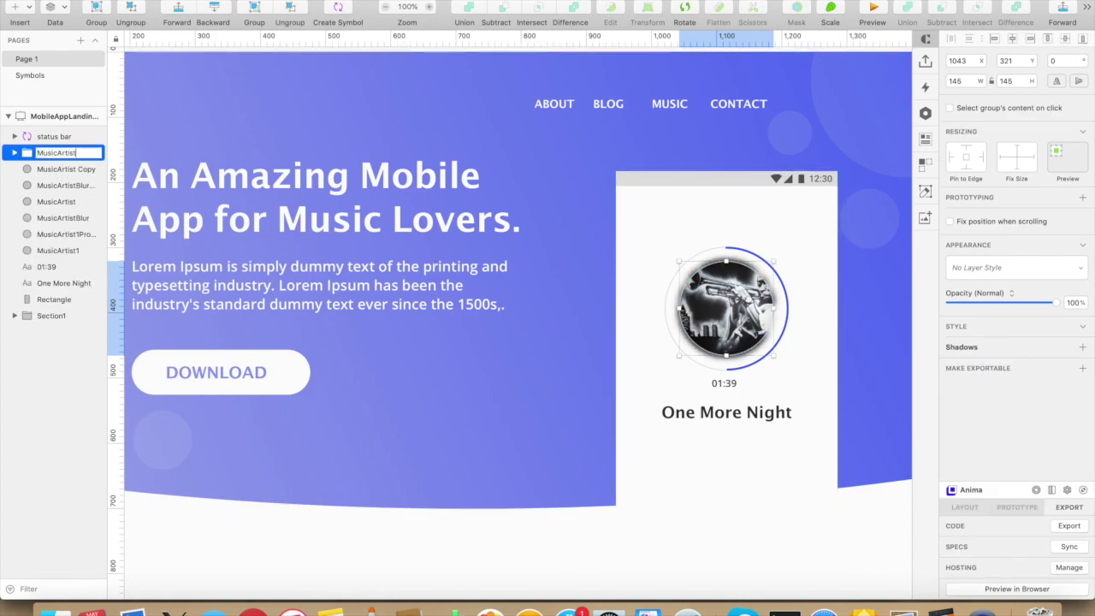
# - Group the other pair of copied artist circles as MusicArtistRight
pyautogui.click(43, 171)
pyautogui.keyDown('shift'); pyautogui.click(51, 185); pyautogui.keyUp('shift')
pyautogui.press('super+g')
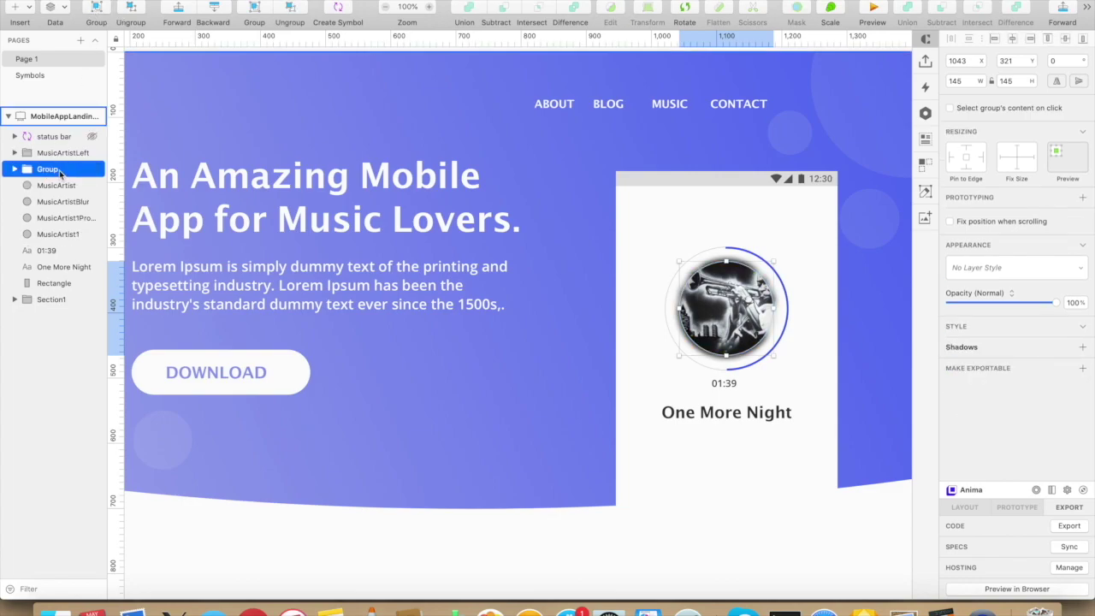
pyautogui.write('t')
# - Group the original artist circle, its blur and the two progress ring layers as MusicArtistMain
pyautogui.click(58, 186)
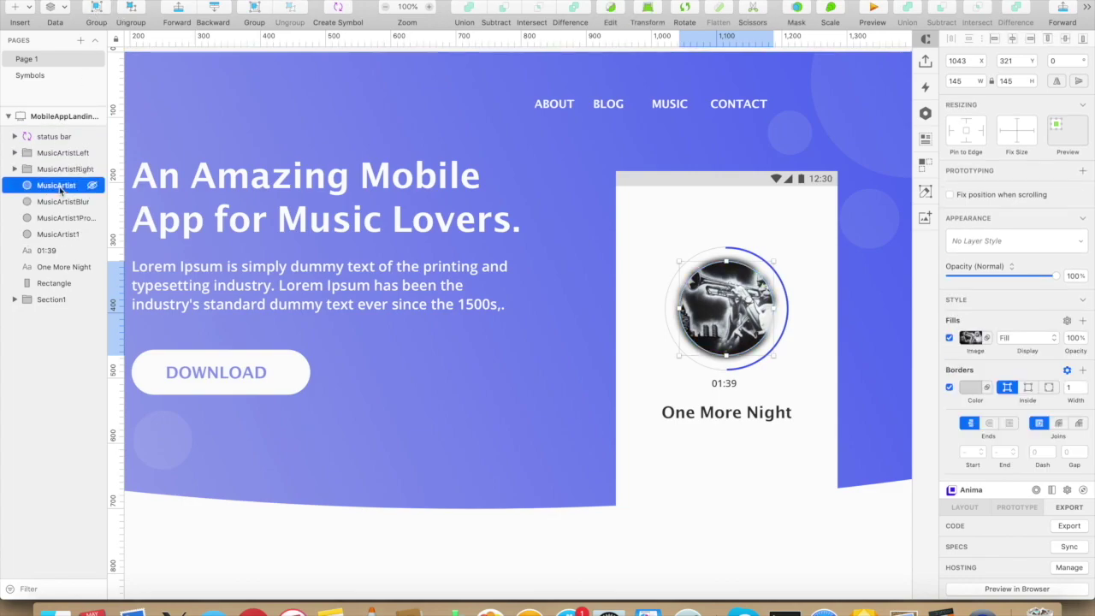
pyautogui.keyDown('shift'); pyautogui.click(58, 234); pyautogui.keyUp('shift')
pyautogui.click(97, 7)
pyautogui.doubleClick(52, 186)
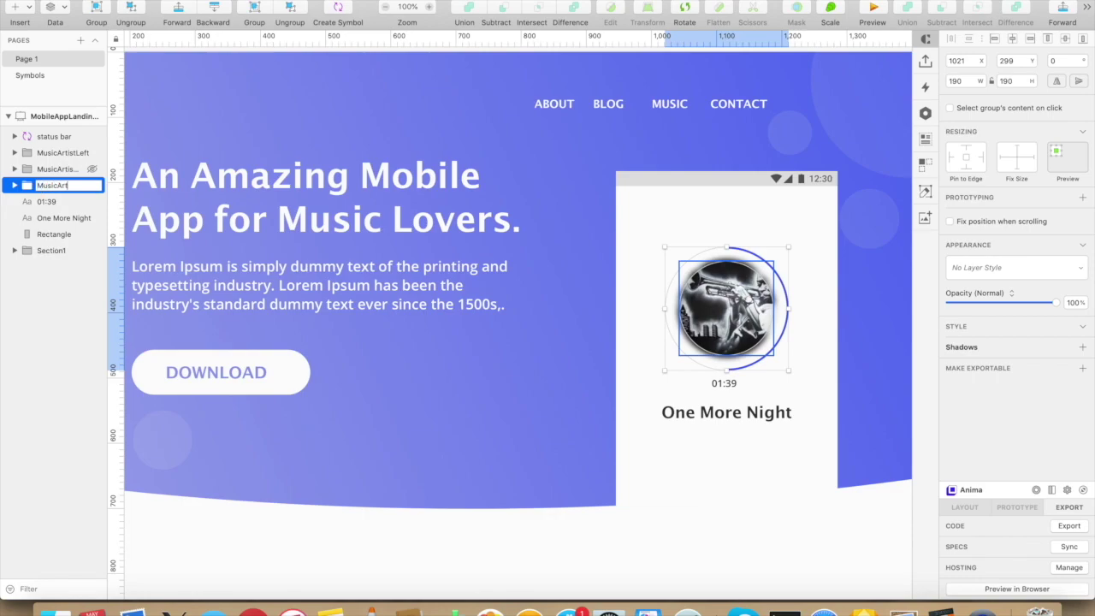
# - Move the MusicArtistRight group horizontally to X 846, so it straddles the phone screen's left edge
pyautogui.click(53, 170)
pyautogui.hotkey('shift', 'Left')
pyautogui.hotkey('shift', 'Left')
pyautogui.hotkey('shift', 'Left')
pyautogui.hotkey('shift', 'Left')
pyautogui.hotkey('shift', 'Left')
pyautogui.hotkey('shift', 'Left')
pyautogui.hotkey('shift', 'Left')
pyautogui.hotkey('shift', 'Left')
pyautogui.hotkey('shift', 'Left')
pyautogui.hotkey('shift', 'Left')
pyautogui.hotkey('shift', 'Left')
pyautogui.hotkey('shift', 'Left')
pyautogui.hotkey('shift', 'Left')
pyautogui.hotkey('shift', 'Left')
pyautogui.hotkey('shift', 'Left')
pyautogui.hotkey('shift', 'Left')
pyautogui.hotkey('shift', 'Left')
pyautogui.hotkey('shift', 'Left')
pyautogui.hotkey('shift', 'Left')
pyautogui.hotkey('shift', 'Left')
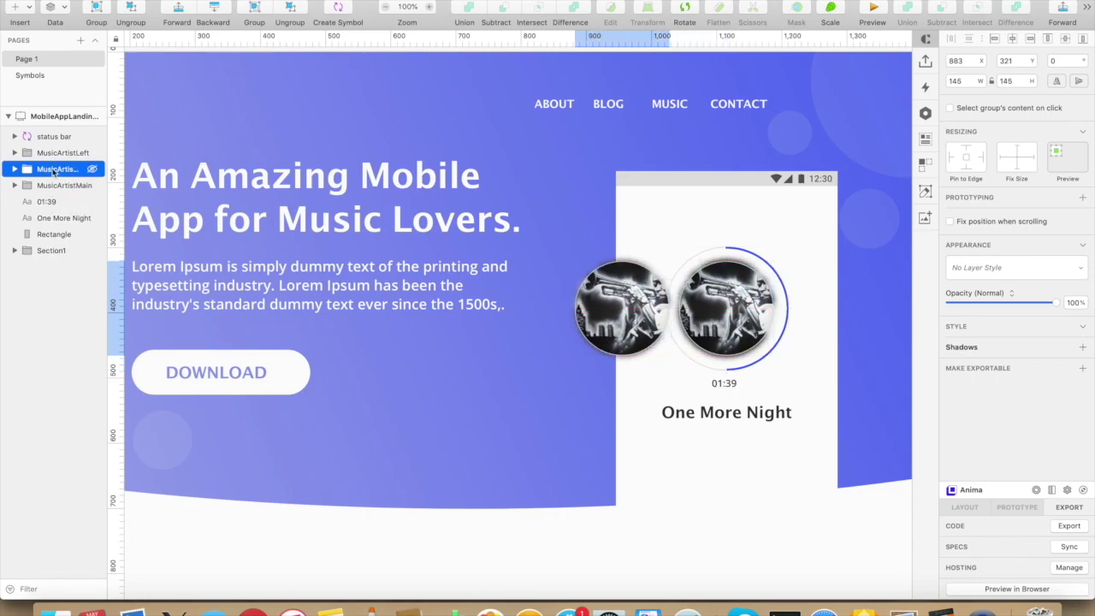
pyautogui.press('alt')
pyautogui.moveTo(678, 301); pyautogui.dragTo(681, 301)
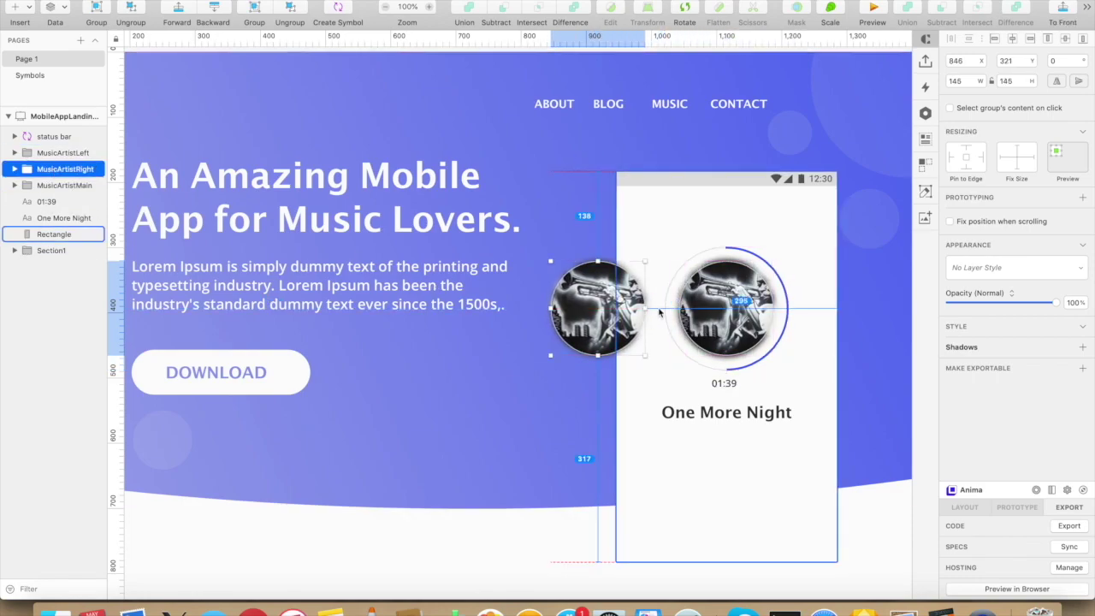
# - Move the MusicArtistLeft group horizontally to X 1241, so it straddles the phone screen's right edge
pyautogui.click(75, 154)
pyautogui.hotkey('shift', 'Right')
pyautogui.hotkey('shift', 'Right')
pyautogui.hotkey('shift', 'Right')
pyautogui.hotkey('shift', 'Right')
pyautogui.hotkey('shift', 'Right')
pyautogui.hotkey('shift', 'Right')
pyautogui.hotkey('shift', 'Right')
pyautogui.hotkey('shift', 'Right')
pyautogui.hotkey('shift', 'Right')
pyautogui.hotkey('shift', 'Right')
pyautogui.hotkey('shift', 'Right')
pyautogui.hotkey('shift', 'Right')
pyautogui.hotkey('shift', 'Right')
pyautogui.hotkey('shift', 'Right')
pyautogui.hotkey('shift', 'Right')
pyautogui.hotkey('shift', 'Right')
pyautogui.hotkey('shift', 'Right')
pyautogui.hotkey('shift', 'Right')
pyautogui.hotkey('shift', 'Right')
pyautogui.hotkey('shift', 'Right')
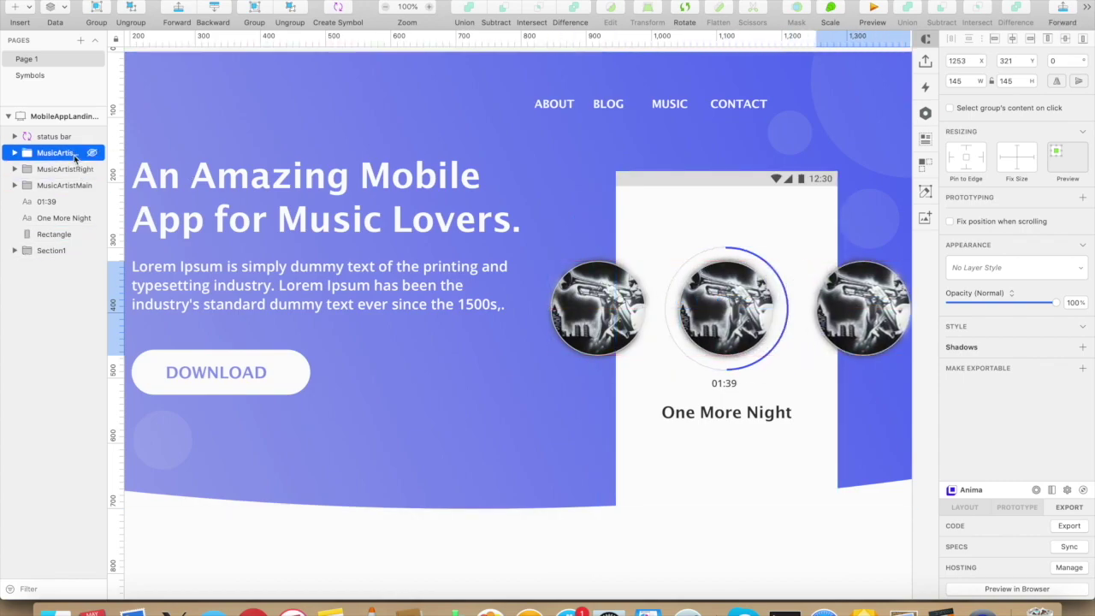
pyautogui.press('alt')
pyautogui.hotkey('shift', 'Left')
pyautogui.press('Left')
pyautogui.press('Left')
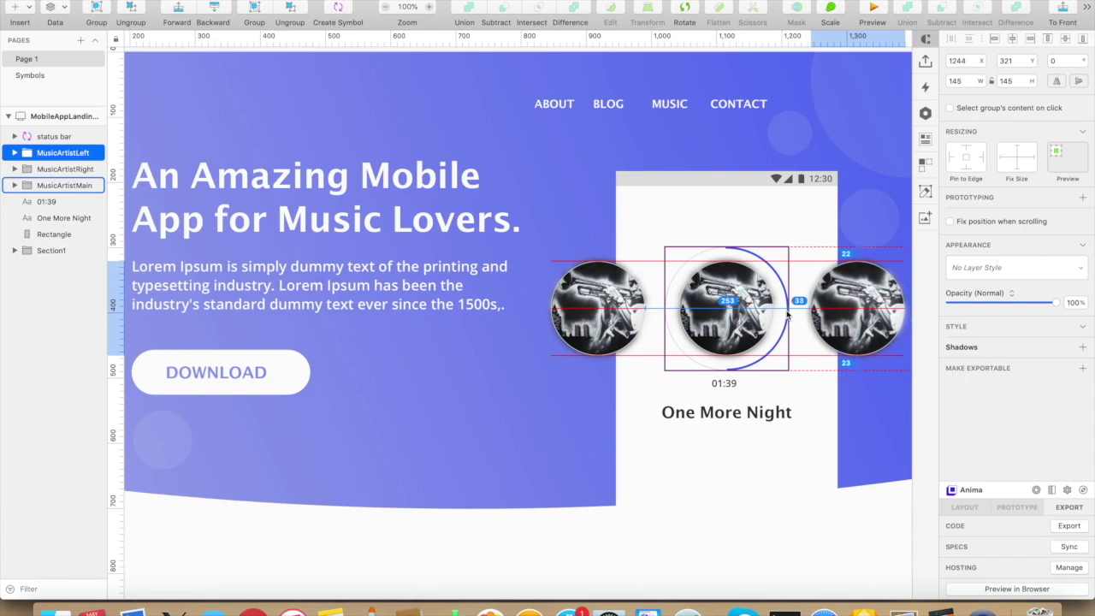
pyautogui.click(801, 291)
# - Swap the MusicArtistLeft and MusicArtistRight group names to match their sides, and order MusicArtistRight below MusicArtistMain
pyautogui.click(75, 154)
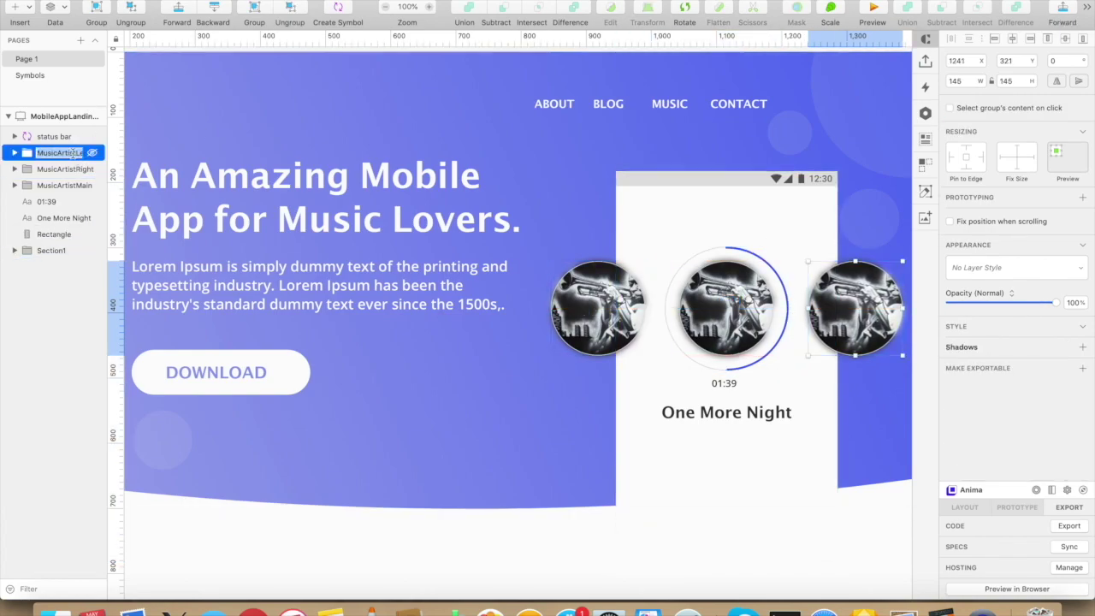
pyautogui.write('ght')
pyautogui.click(71, 169)
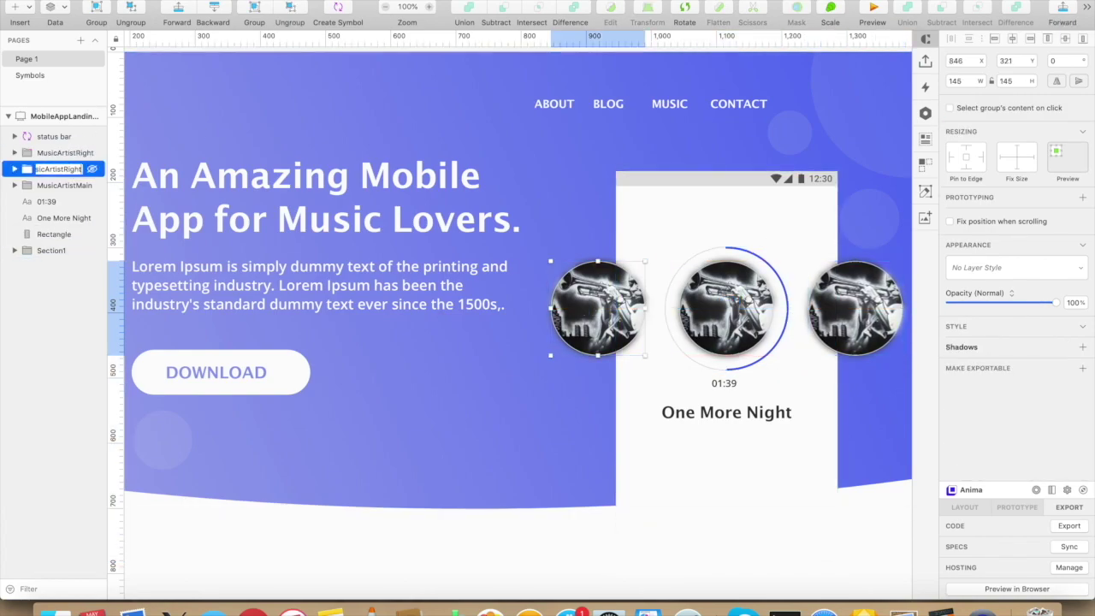
pyautogui.moveTo(66, 154); pyautogui.dragTo(59, 194)
pyautogui.click(46, 287)
# - Switch to Google Chrome and search the web for "one more night band"
pyautogui.press('super+Tab')
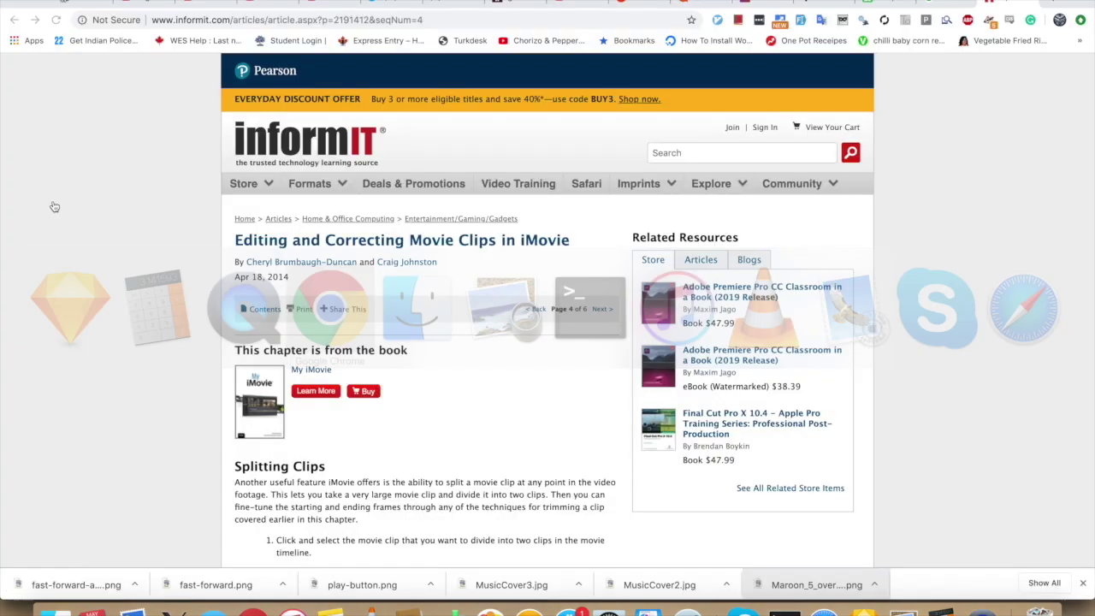
pyautogui.press('super+t')
pyautogui.write('one more night band')
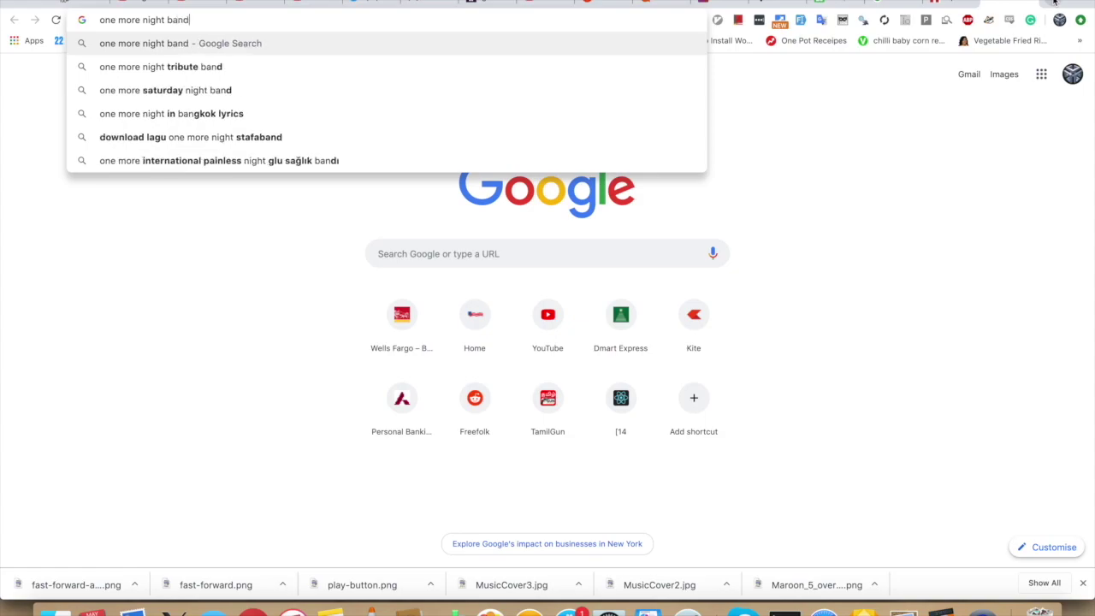
pyautogui.press('Return')
pyautogui.click(243, 118)
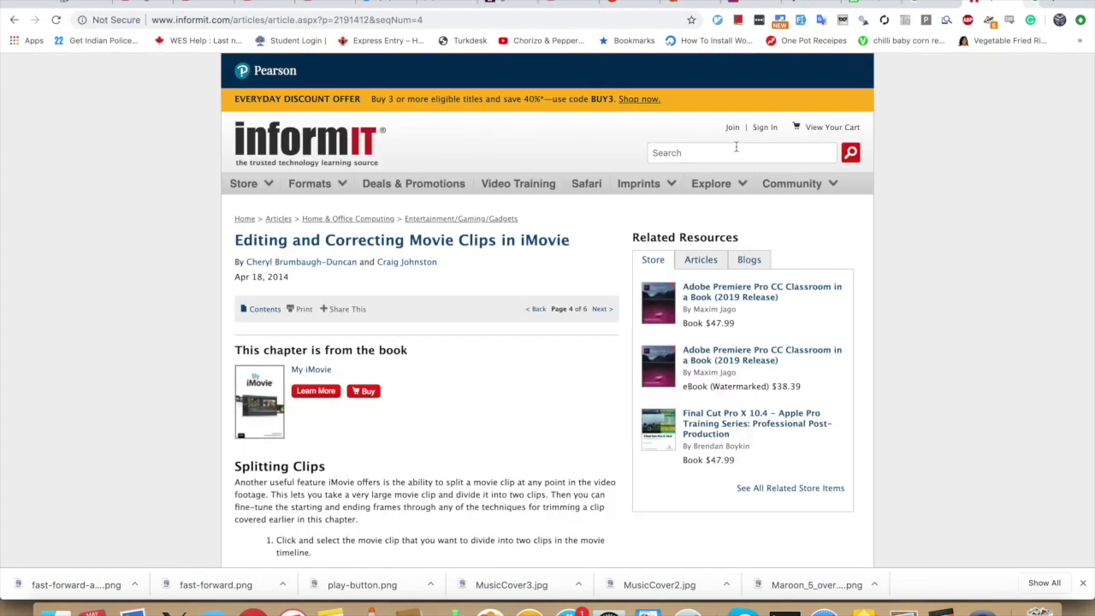
# - Switch back to Sketch and replace the left artist circle's image fill with the black-and-white curly-haired portrait album cover
pyautogui.press('super+Tab')
pyautogui.click(584, 298)
pyautogui.doubleClick(584, 298)
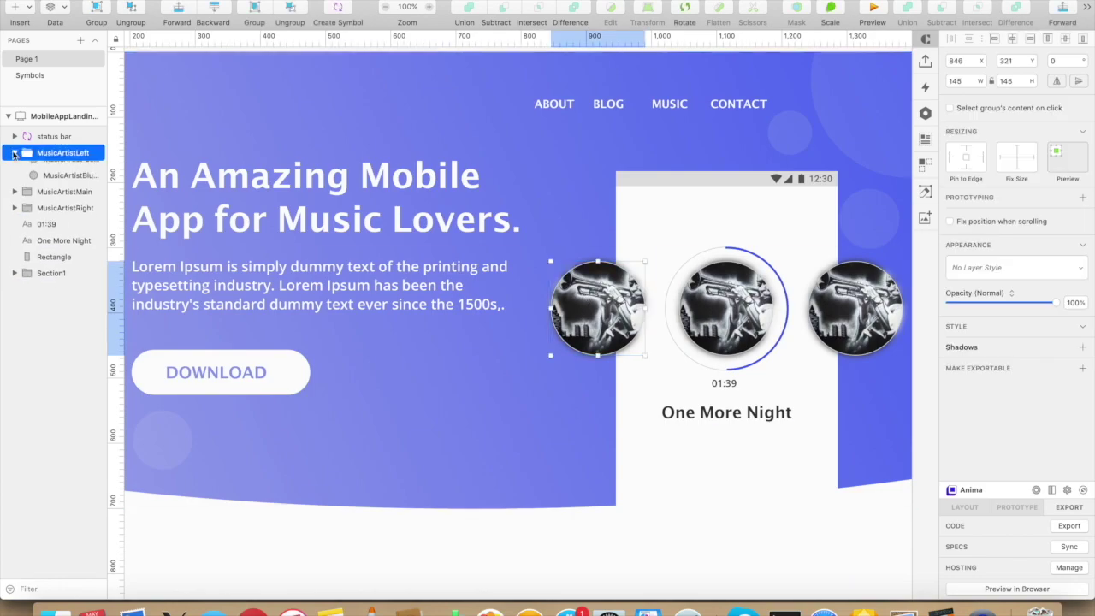
pyautogui.click(970, 337)
pyautogui.click(1020, 456)
pyautogui.click(459, 199)
pyautogui.click(775, 341)
# - Apply the same portrait album cover as the image fill of the blurred circle in MusicArtistLeft
pyautogui.click(73, 185)
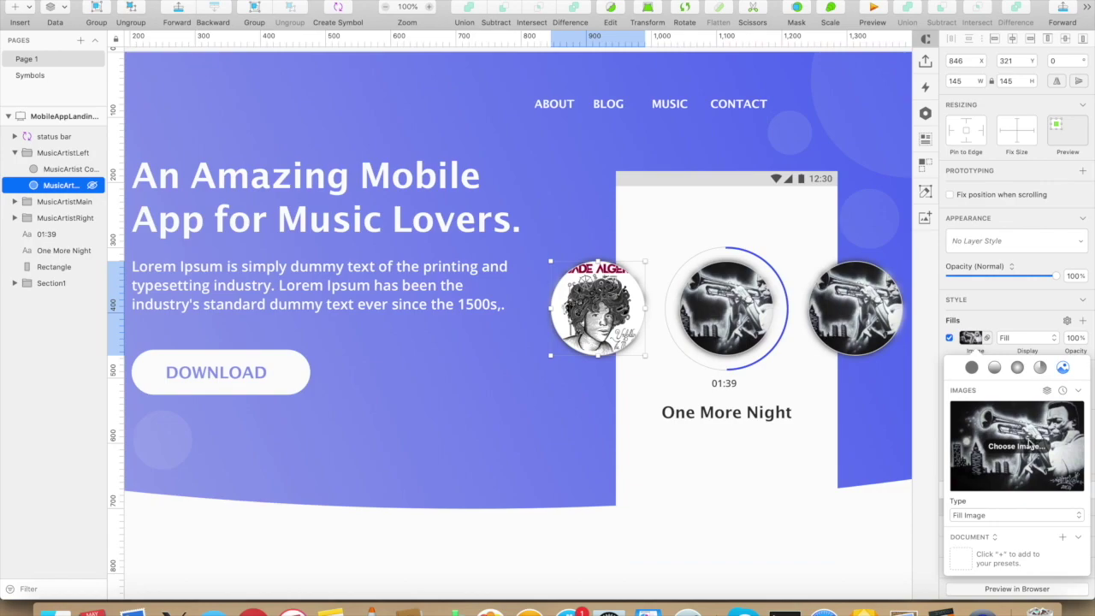
pyautogui.click(1016, 446)
pyautogui.click(462, 200)
pyautogui.click(769, 344)
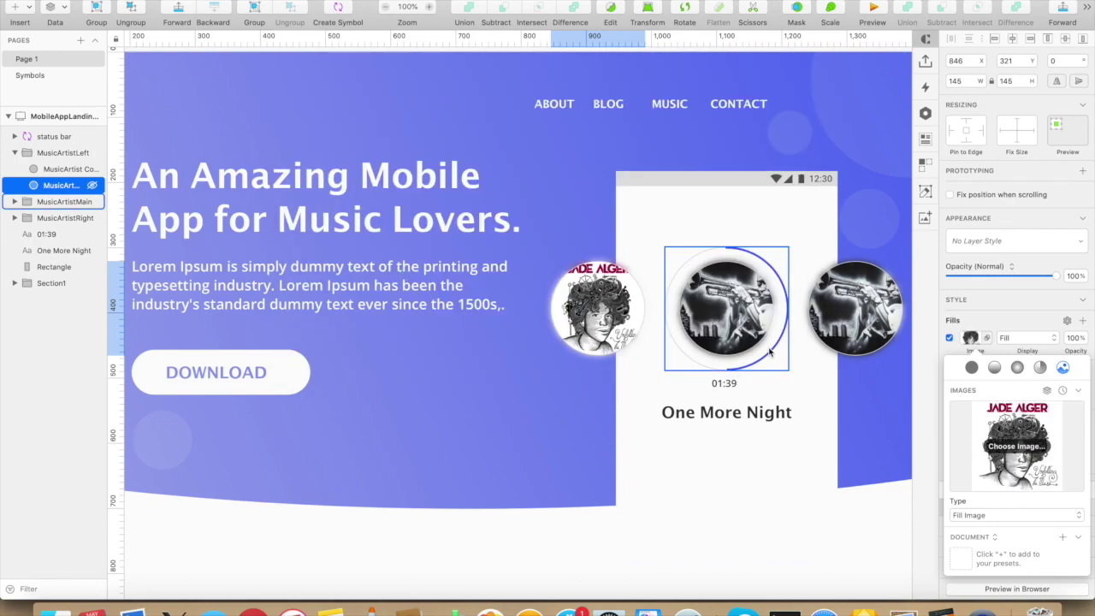
# - Replace the image fill of the MusicArtistRight group's upper circle with the yellow Jimi Hendrix Experience album cover
pyautogui.click(65, 218)
pyautogui.click(15, 218)
pyautogui.click(54, 233)
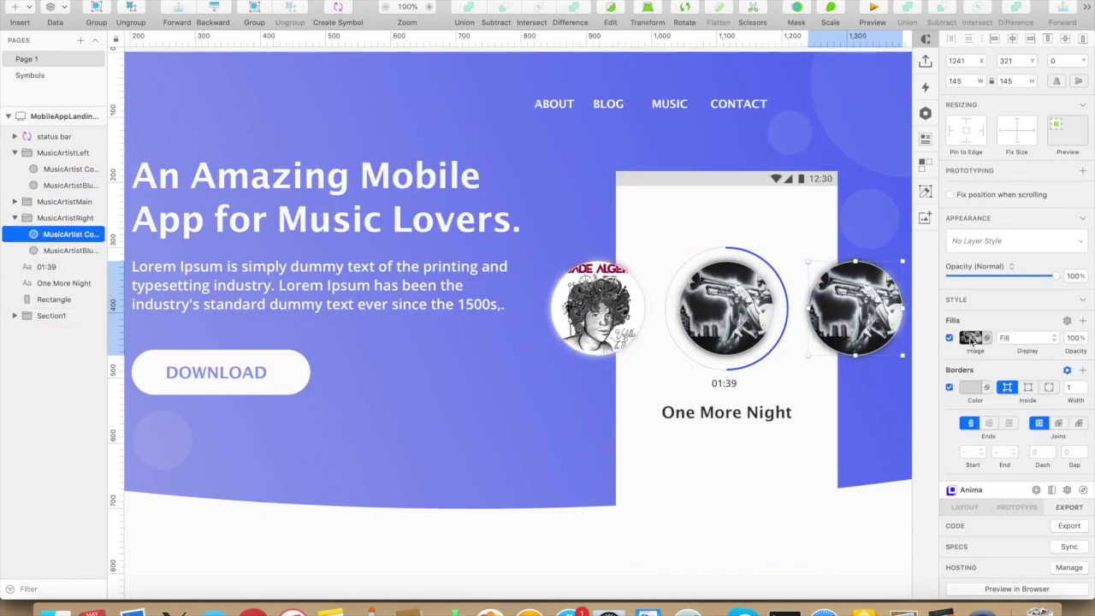
pyautogui.click(971, 337)
pyautogui.click(1016, 445)
pyautogui.click(536, 200)
pyautogui.click(776, 342)
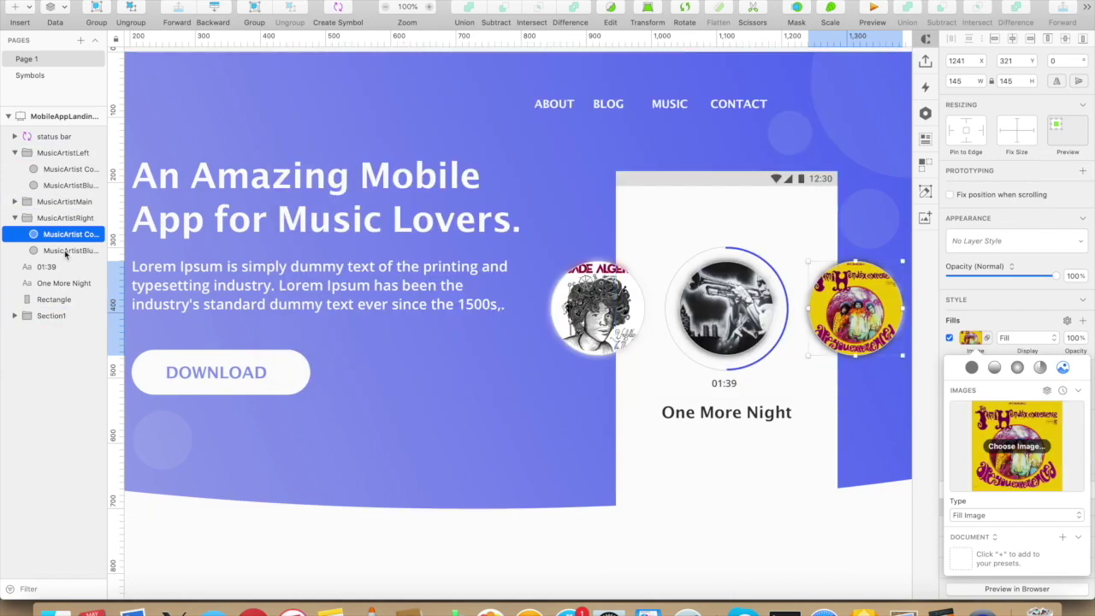
# - Apply the same yellow album cover as the image fill of the blurred circle in MusicArtistRight
pyautogui.click(65, 250)
pyautogui.click(1016, 445)
pyautogui.click(536, 199)
pyautogui.click(780, 346)
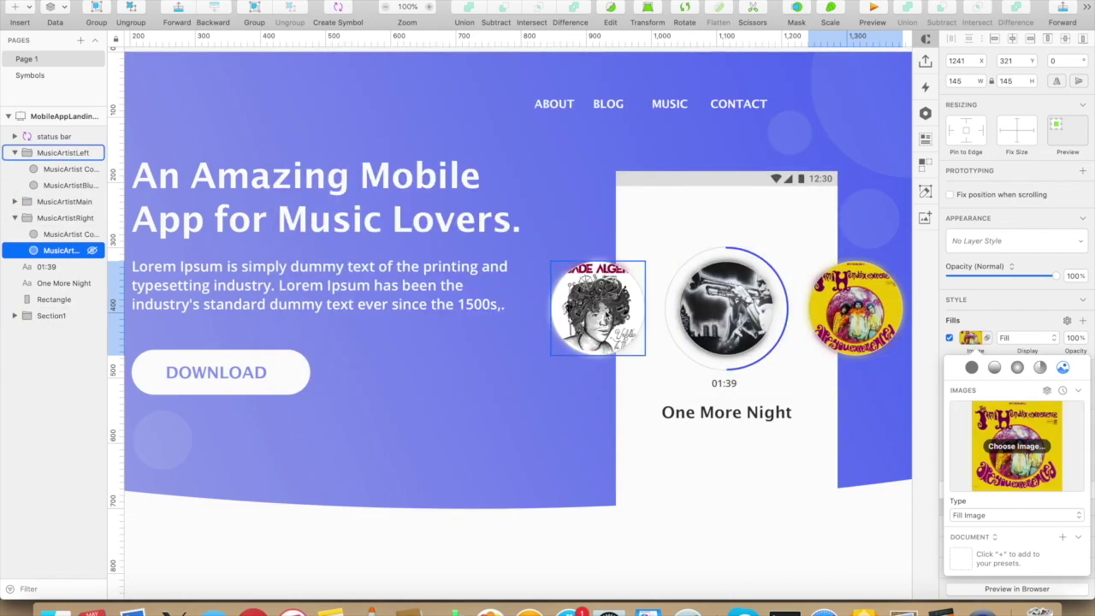
# - Group MusicArtistLeft and MusicArtistRight together and name the group SubArtists
pyautogui.click(63, 152)
pyautogui.keyDown('super'); pyautogui.click(65, 218); pyautogui.keyUp('super')
pyautogui.press('super+g')
pyautogui.doubleClick(48, 168)
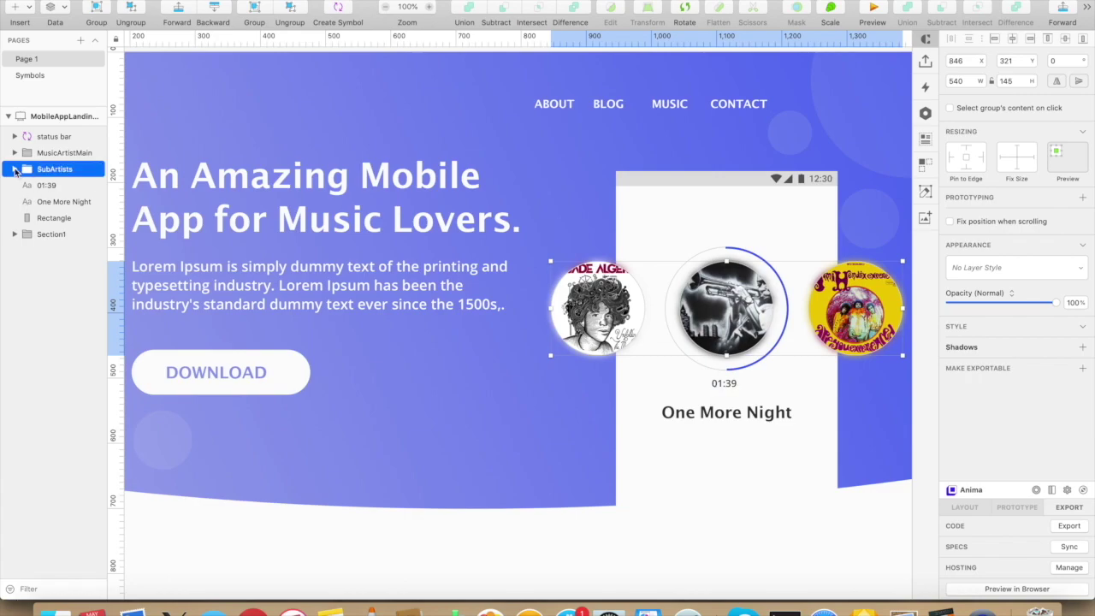
# - Mask the SubArtists group with the phone screen rectangle so the side covers are clipped at the screen edges
pyautogui.click(15, 169)
pyautogui.keyDown('super'); pyautogui.click(54, 315); pyautogui.keyUp('super')
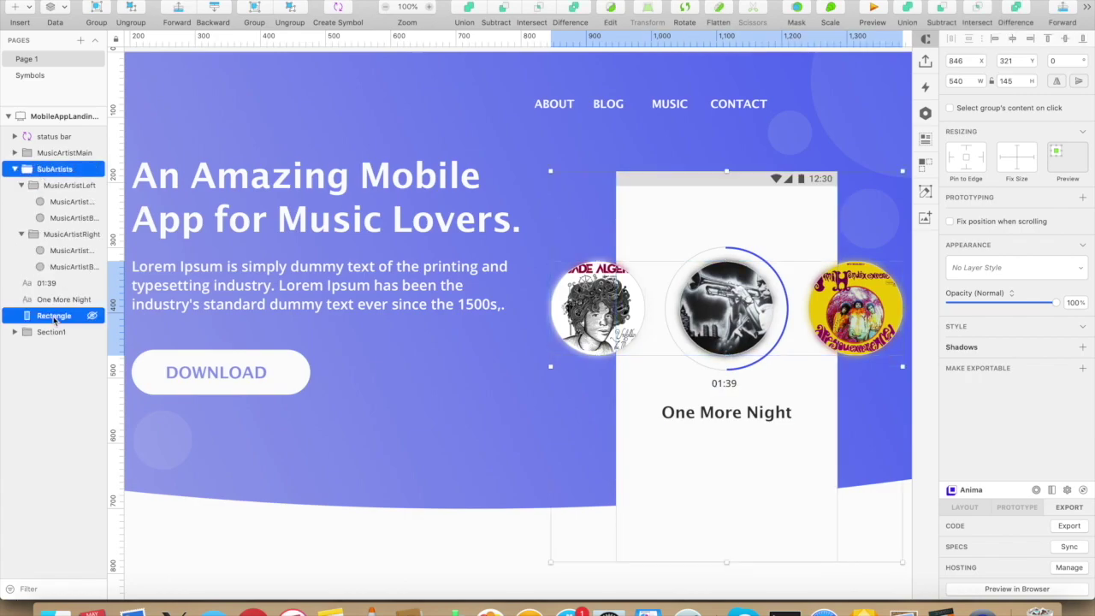
pyautogui.press('ctrl+super+m')
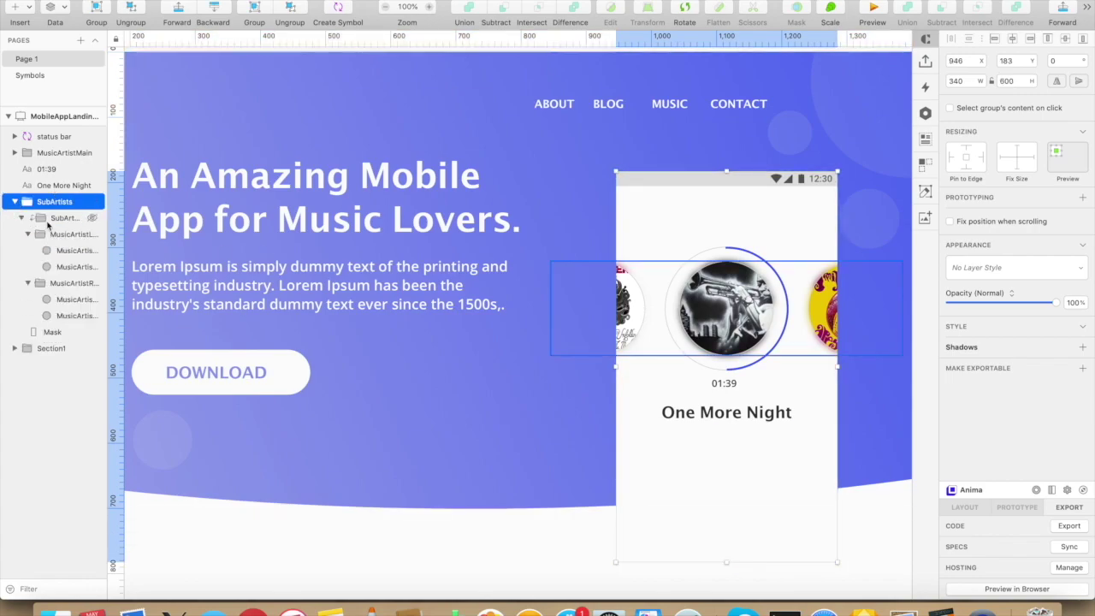
# - Lower the MusicArtistLeft group's opacity to 25%
pyautogui.click(49, 220)
pyautogui.click(62, 236)
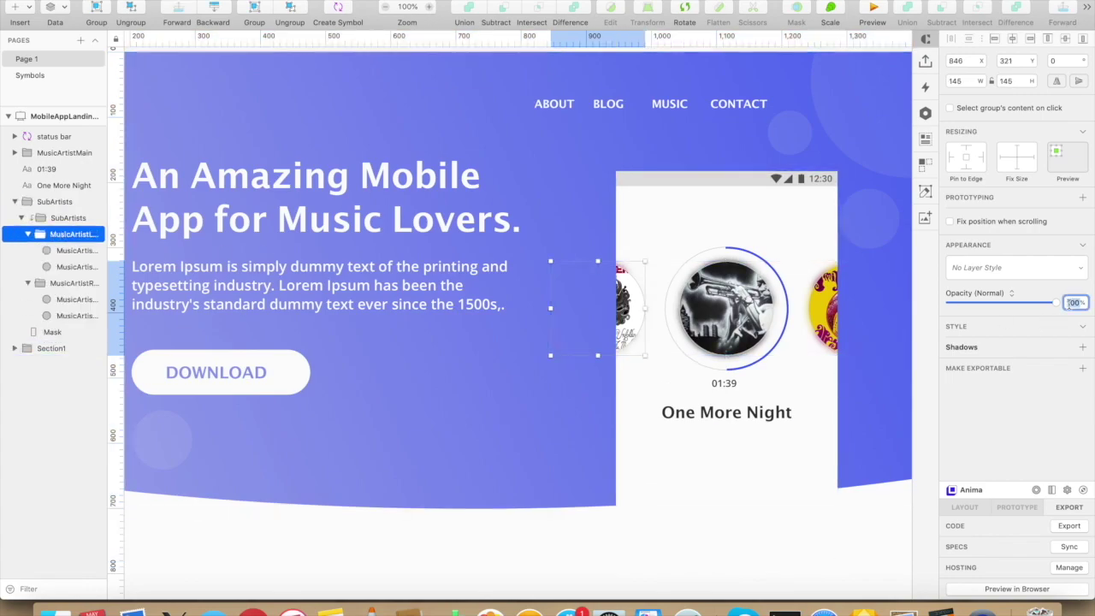
pyautogui.write('40')
pyautogui.press('Tab')
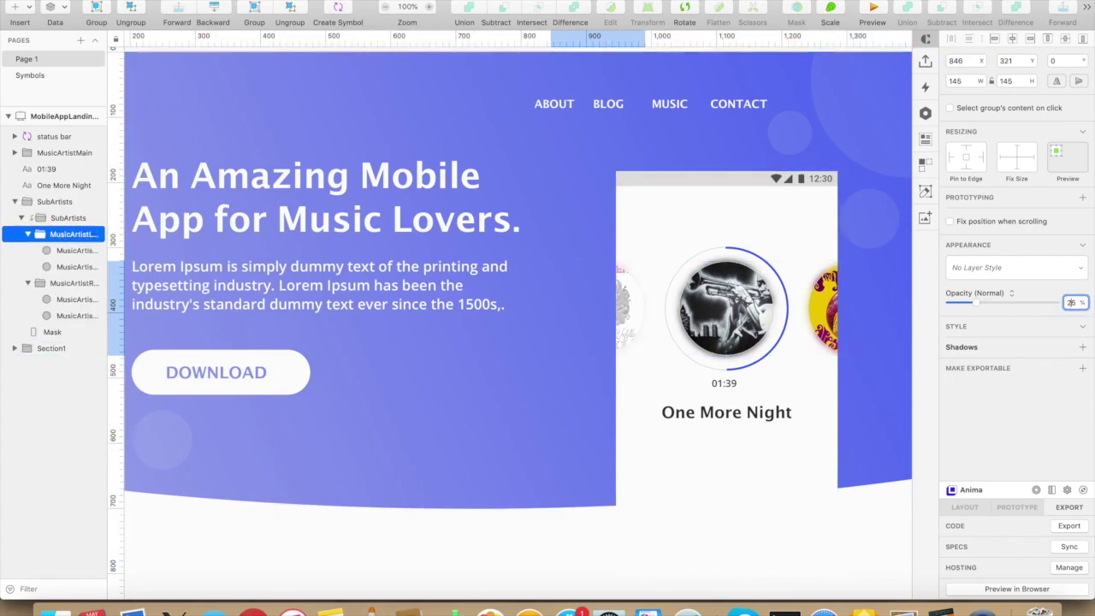
pyautogui.click(76, 300)
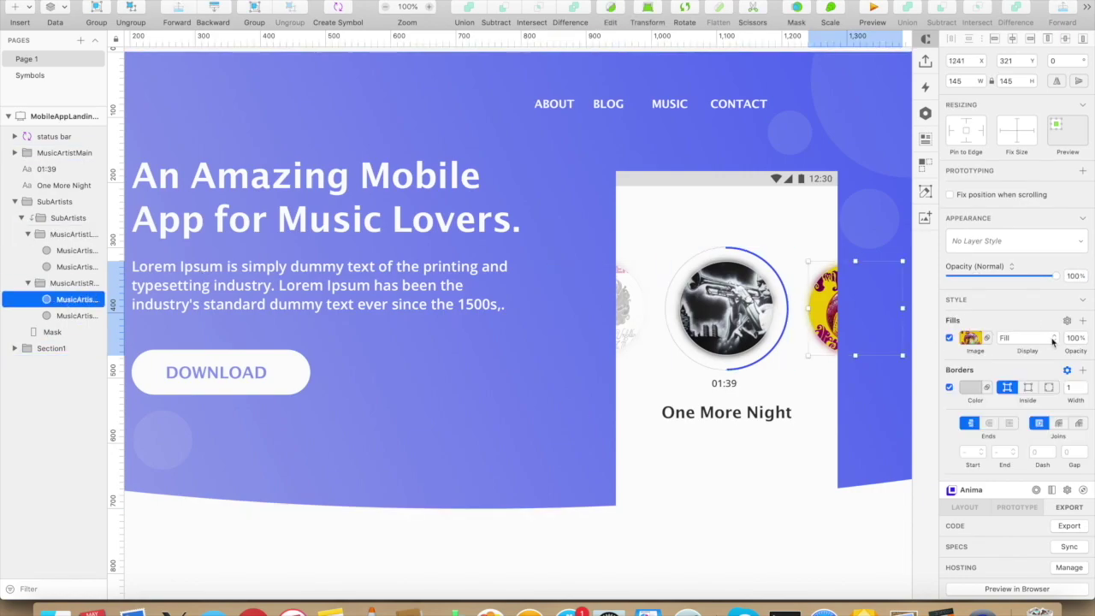
pyautogui.write('25')
pyautogui.press('Tab')
pyautogui.press('super+z')
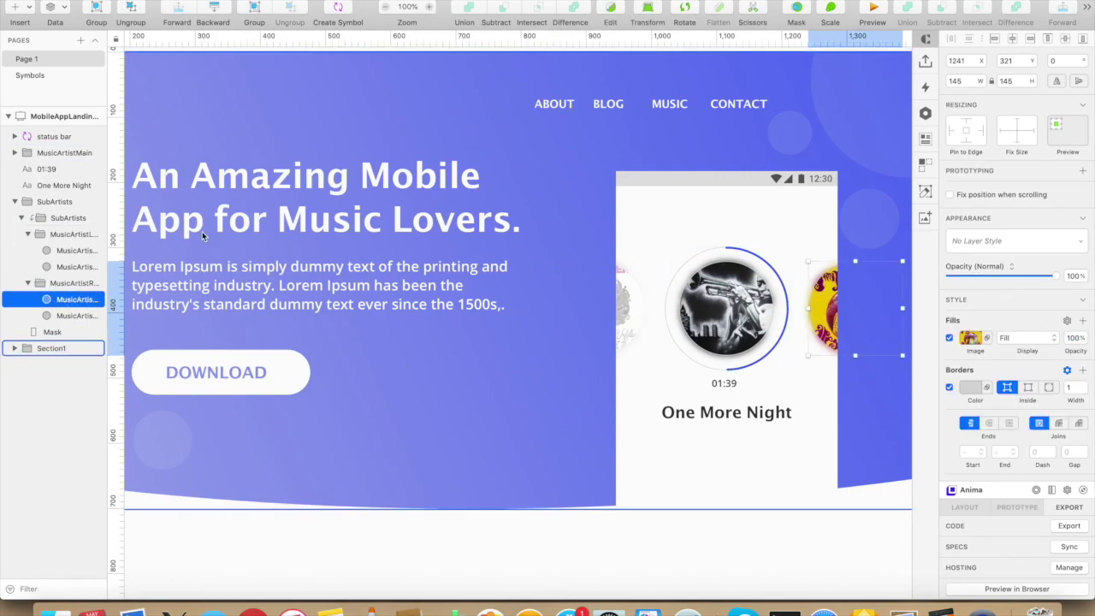
# - Lower the MusicArtistRight group's opacity to 25%
pyautogui.click(68, 283)
pyautogui.write('25')
pyautogui.press('Tab')
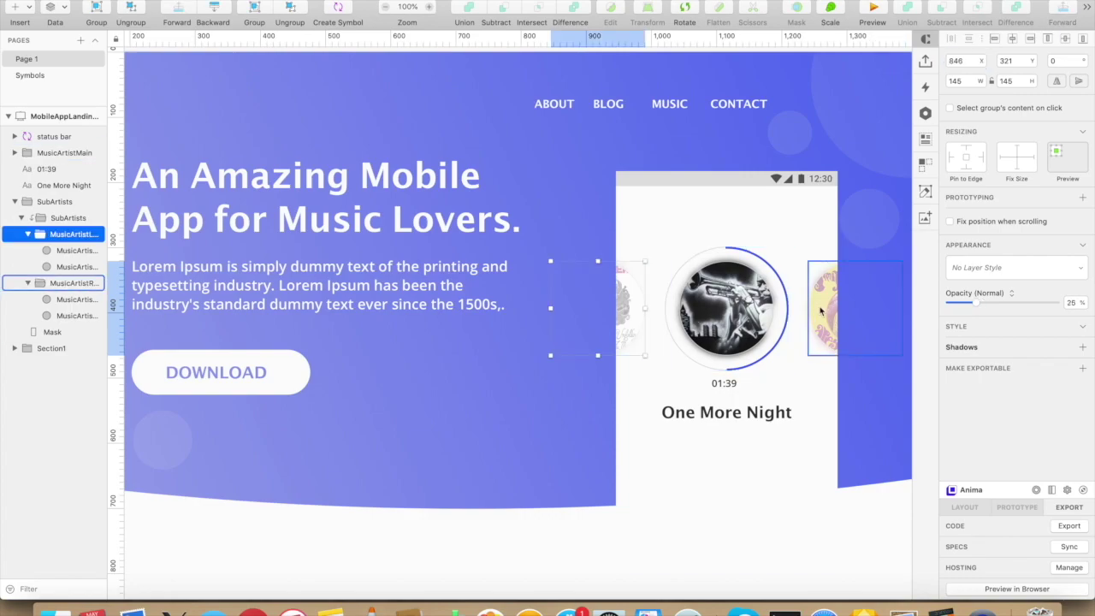
pyautogui.click(812, 384)
# - Add a light Gaussian blur to the upper circle layer in the MusicArtistLeft group
pyautogui.click(631, 323)
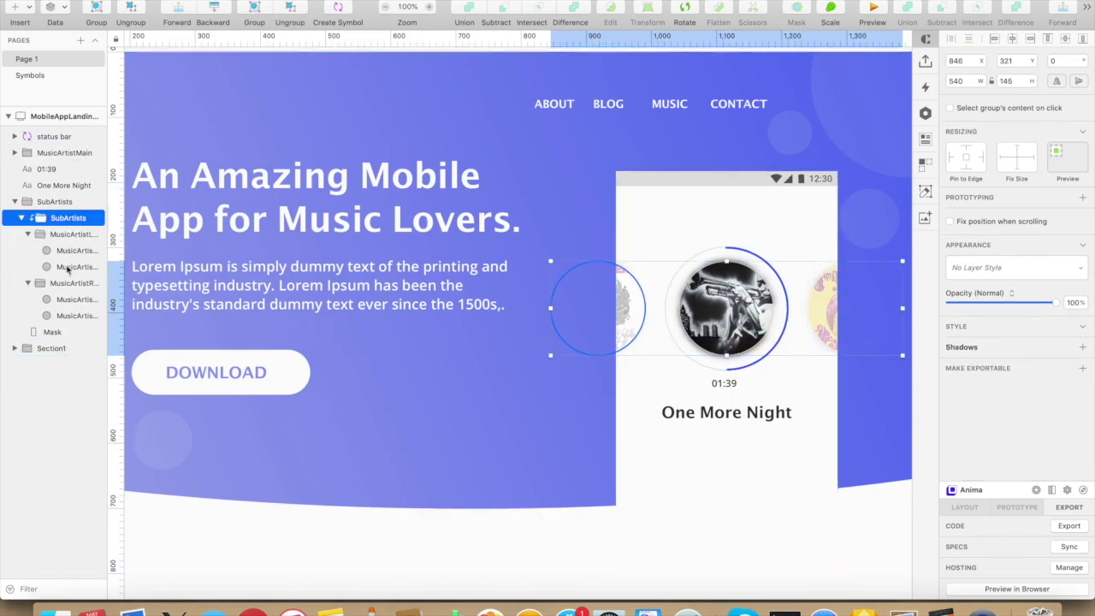
pyautogui.click(83, 234)
pyautogui.click(81, 250)
pyautogui.scroll(-3, 1025, 316)
pyautogui.click(1082, 450)
pyautogui.click(1073, 474)
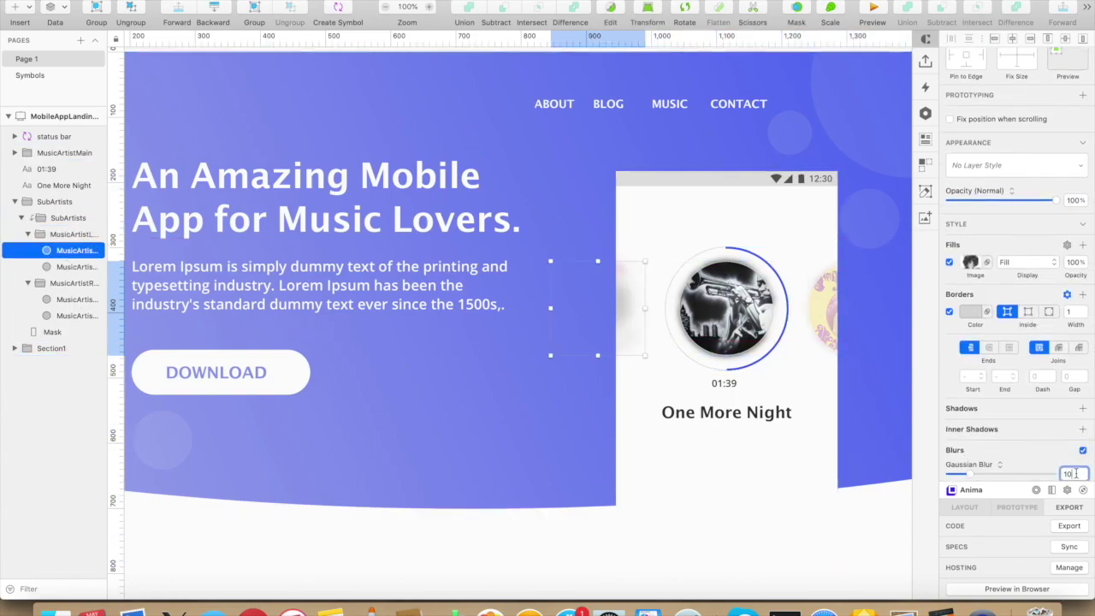
# - Add a Gaussian blur of 3 to the upper circle layer in the MusicArtistRight group
pyautogui.click(827, 316)
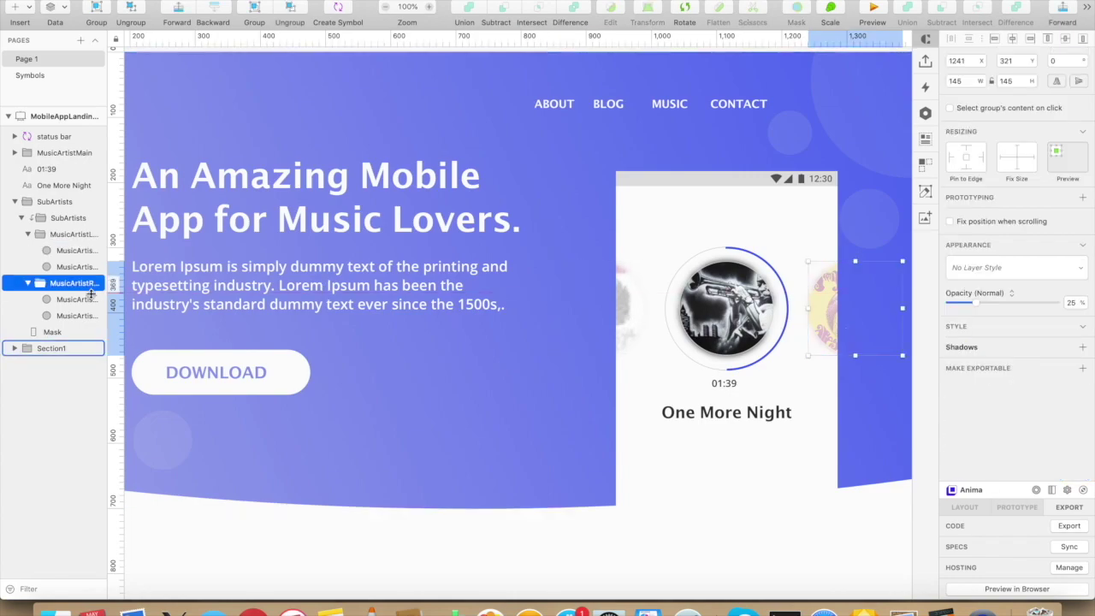
pyautogui.click(83, 299)
pyautogui.scroll(-3, 989, 407)
pyautogui.click(1083, 450)
pyautogui.click(1071, 472)
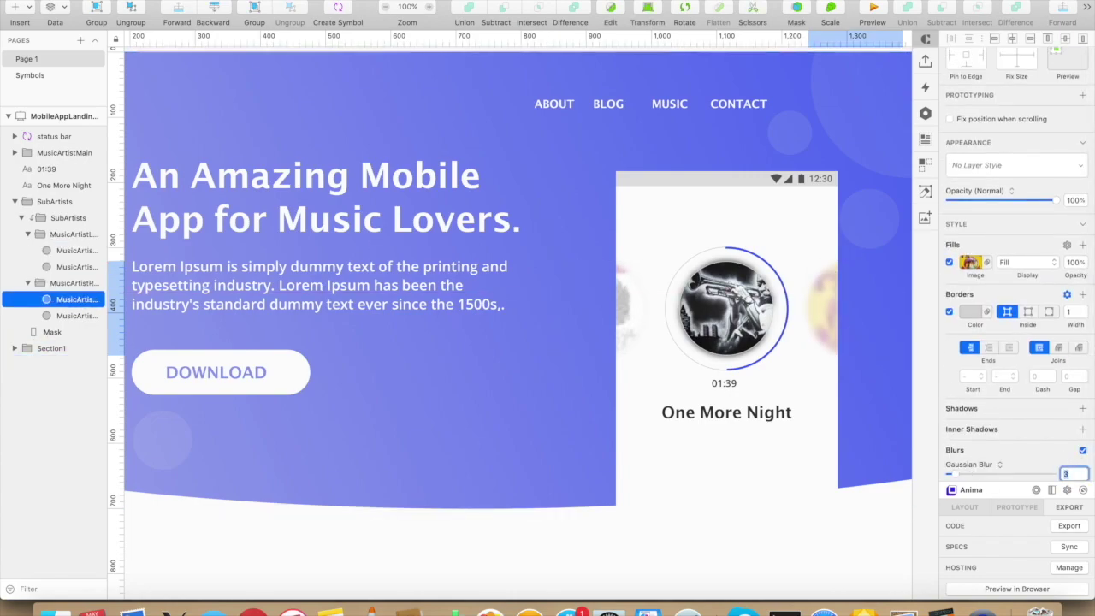
pyautogui.click(876, 391)
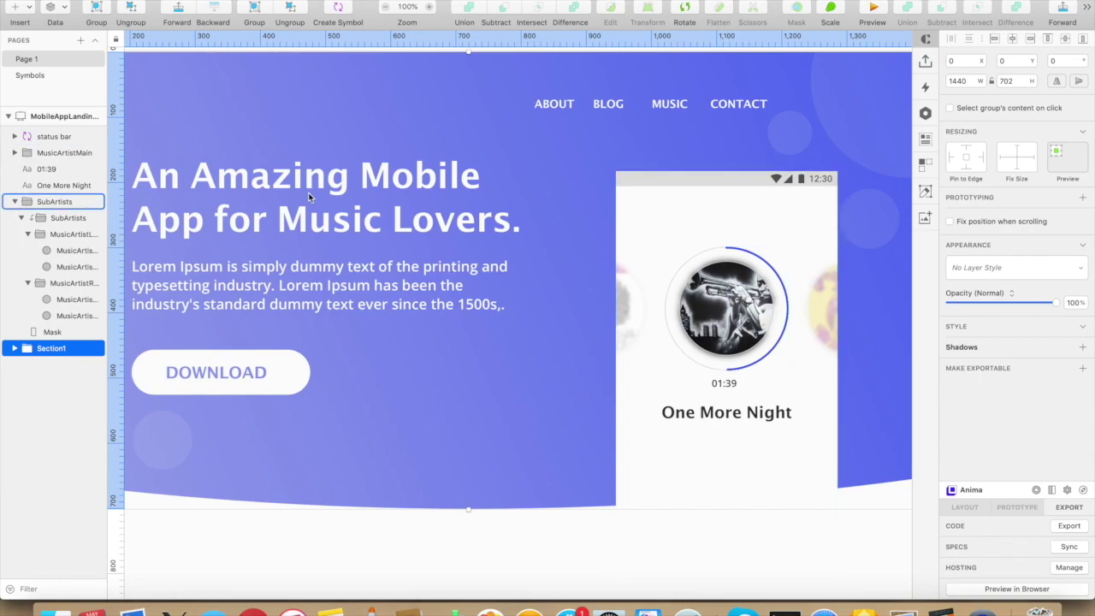
# - Bring play-button.png from the Finder's Downloads folder into the Sketch canvas and place its layer directly above the SubArtists group
pyautogui.press('super+Tab')
pyautogui.press('super+Tab')
pyautogui.press('super+Tab')
pyautogui.press('super+Tab')
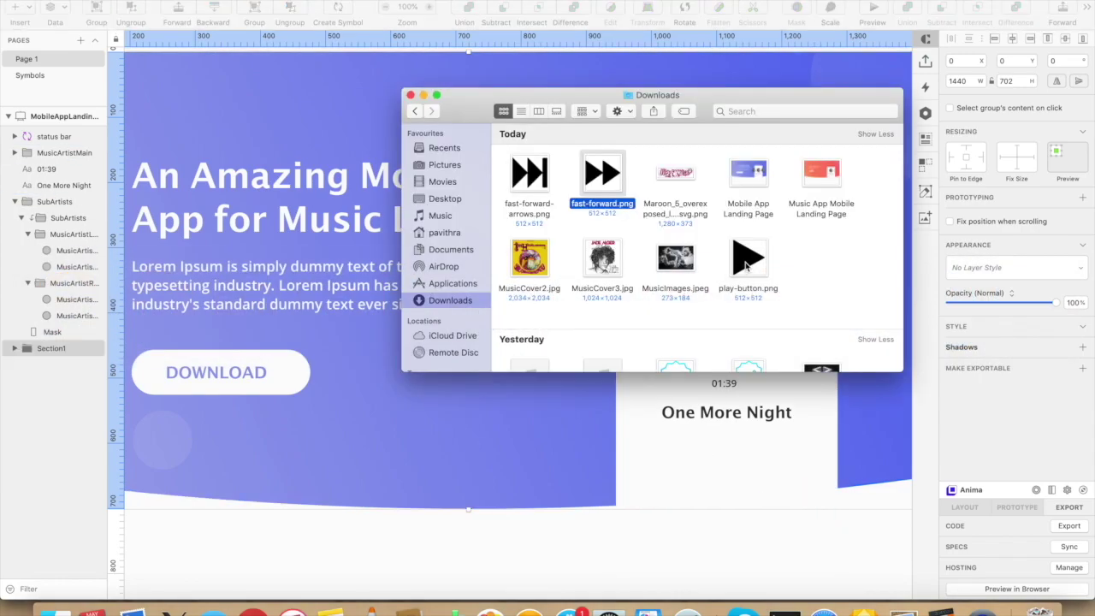
pyautogui.moveTo(748, 257); pyautogui.dragTo(731, 469)
pyautogui.moveTo(61, 348); pyautogui.dragTo(53, 195)
# - Centre the play button below the song title on the phone screen and set its size to 50
pyautogui.moveTo(896, 301); pyautogui.dragTo(664, 503)
pyautogui.moveTo(599, 557); pyautogui.dragTo(726, 485)
pyautogui.write('50')
pyautogui.press('Return')
# - Add fast-forward.png from the Finder's Downloads folder to the Sketch canvas and set its width to 35
pyautogui.press('super+Tab')
pyautogui.moveTo(601, 176)
pyautogui.mouseDown()
pyautogui.moveTo(675, 460)
pyautogui.moveTo(673, 488)
pyautogui.mouseUp()
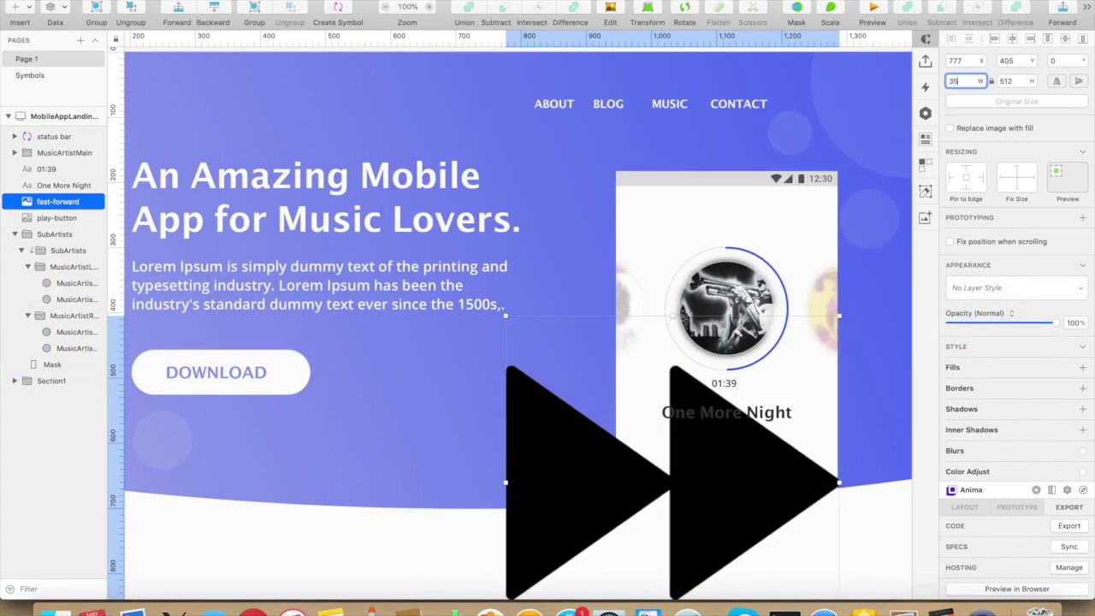
pyautogui.write('35')
pyautogui.press('Tab')
# - Place the fast-forward icon, flipped horizontally, before the play button and put an unflipped copy after it
pyautogui.moveTo(548, 326); pyautogui.dragTo(685, 483)
pyautogui.press('alt')
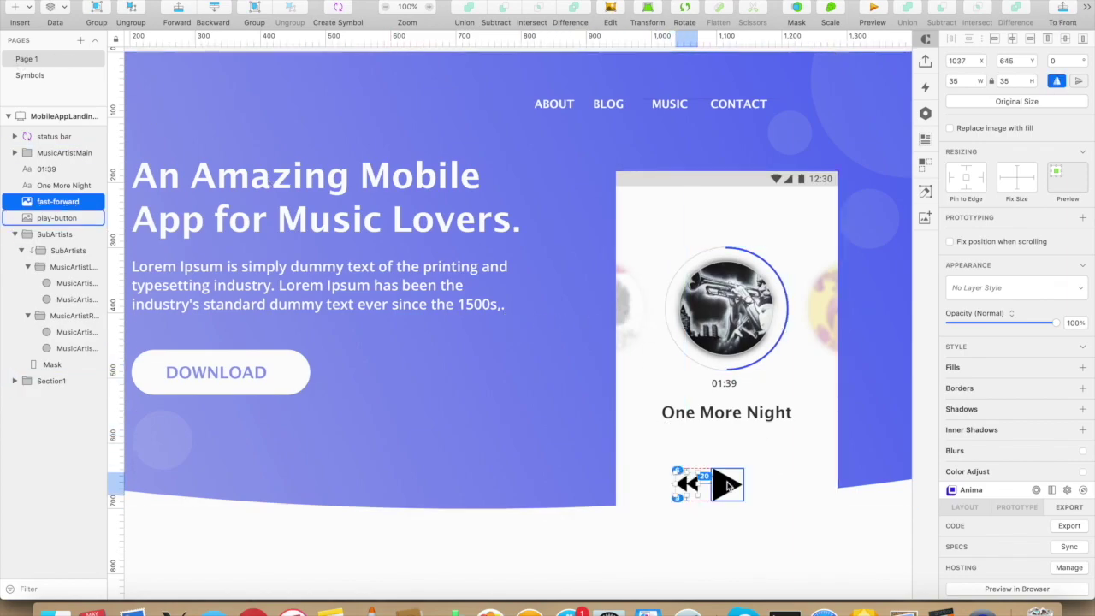
pyautogui.moveTo(691, 487); pyautogui.dragTo(763, 488)
pyautogui.click(1059, 83)
pyautogui.press('alt')
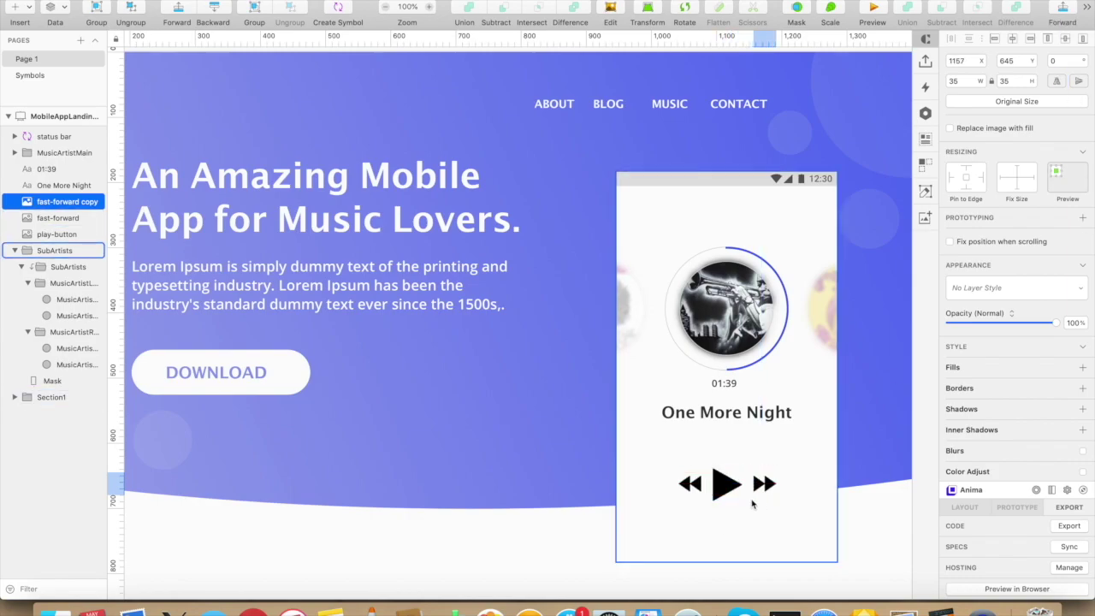
# - Group the rewind, play and fast-forward icons and name the group PlayButtons
pyautogui.keyDown('shift'); pyautogui.click(693, 485); pyautogui.keyUp('shift')
pyautogui.keyDown('shift'); pyautogui.click(725, 486); pyautogui.keyUp('shift')
pyautogui.keyDown('shift'); pyautogui.click(753, 489); pyautogui.keyUp('shift')
pyautogui.moveTo(753, 488); pyautogui.dragTo(777, 496)
pyautogui.press('super+g')
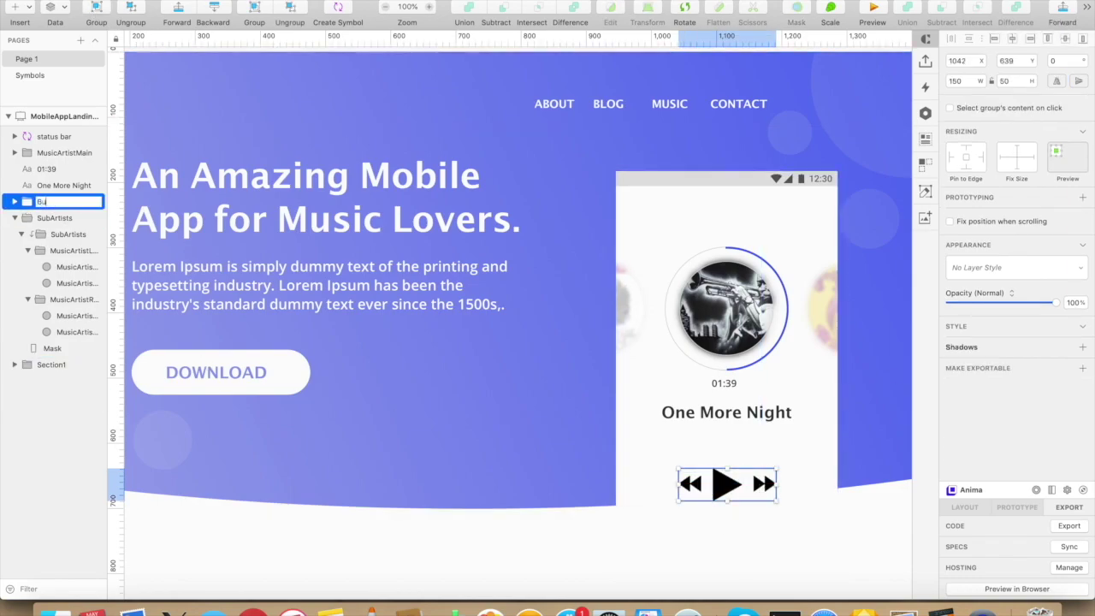
pyautogui.press('Return')
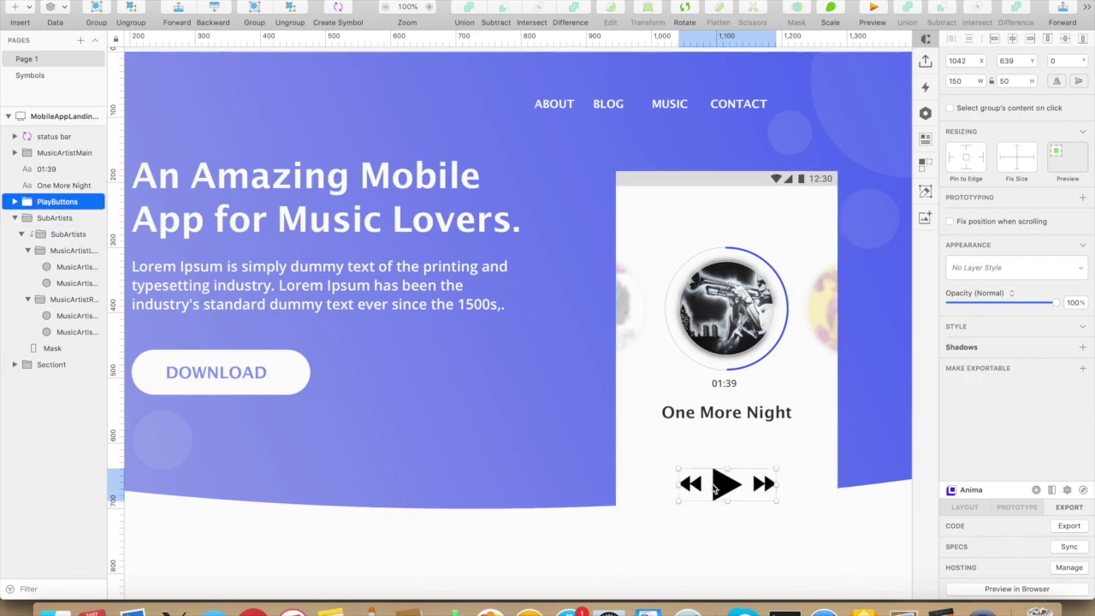
# - Lower the PlayButtons group's opacity to 25%
pyautogui.click(1075, 302)
pyautogui.write('30')
pyautogui.press('Tab')
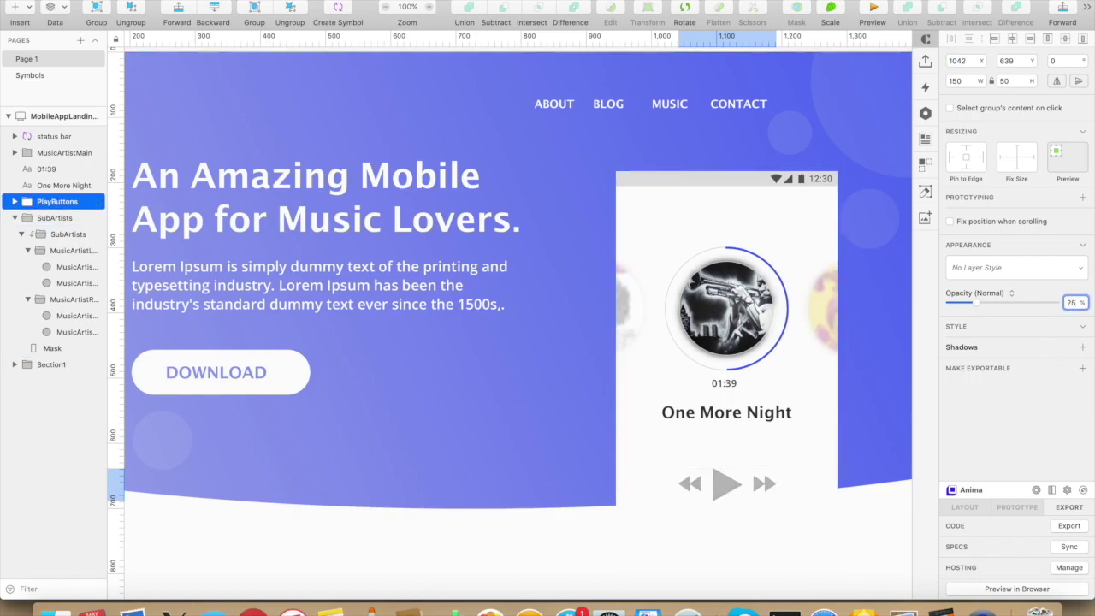
pyautogui.click(810, 456)
# - Open the gradient fill of the hero background's mask and copy its blue hex colour 4665F1
pyautogui.scroll(-3, 810, 456)
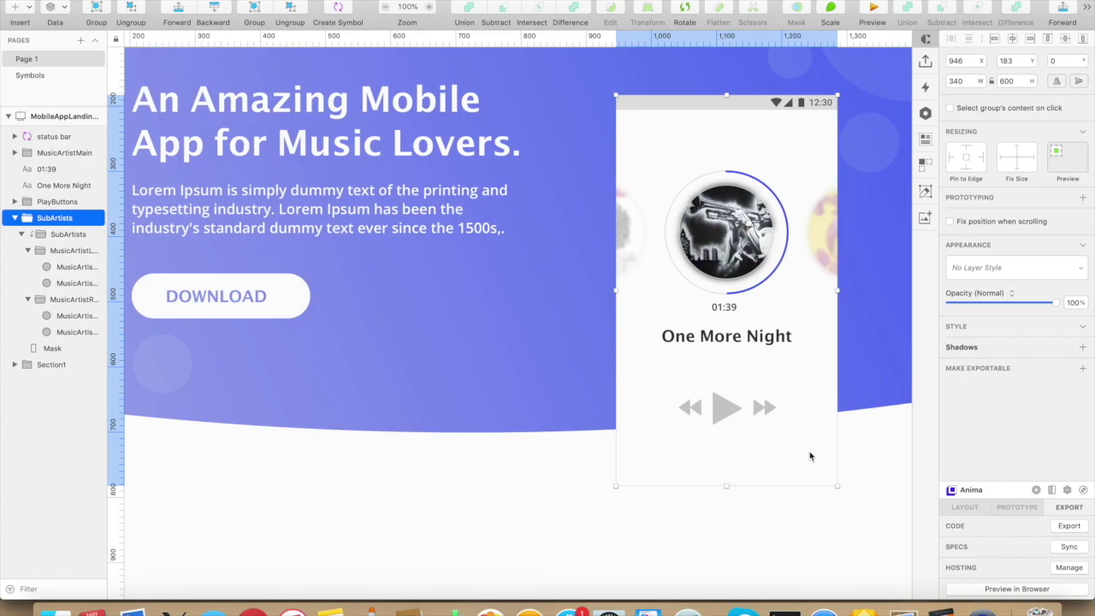
pyautogui.doubleClick(810, 456)
pyautogui.doubleClick(877, 385)
pyautogui.click(973, 368)
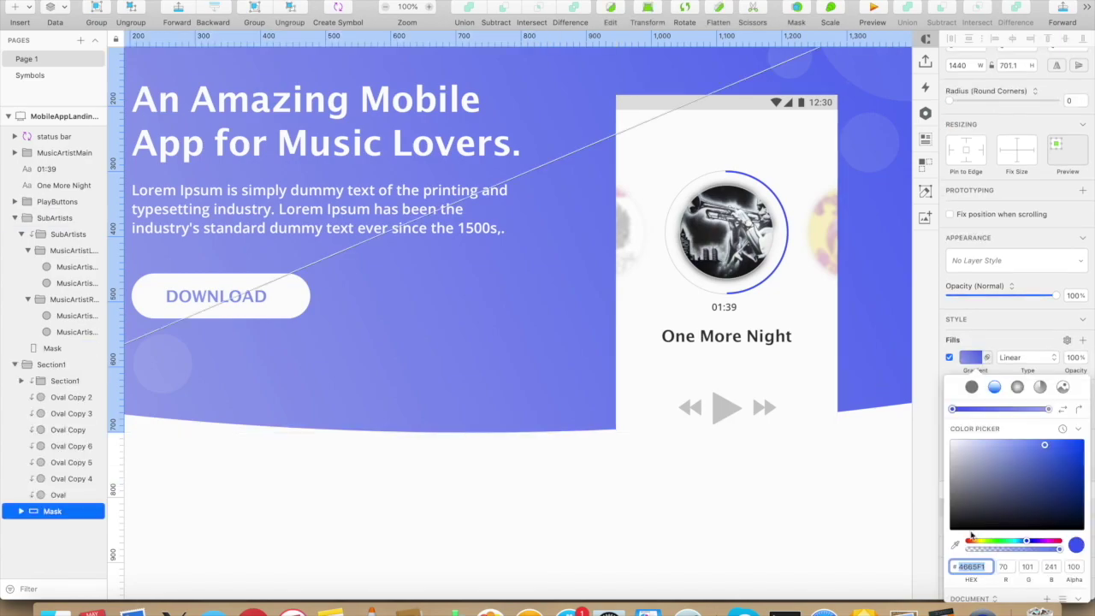
# - Add a shadow to the phone screen's mask rectangle and set its colour to 4665F1
pyautogui.doubleClick(748, 449)
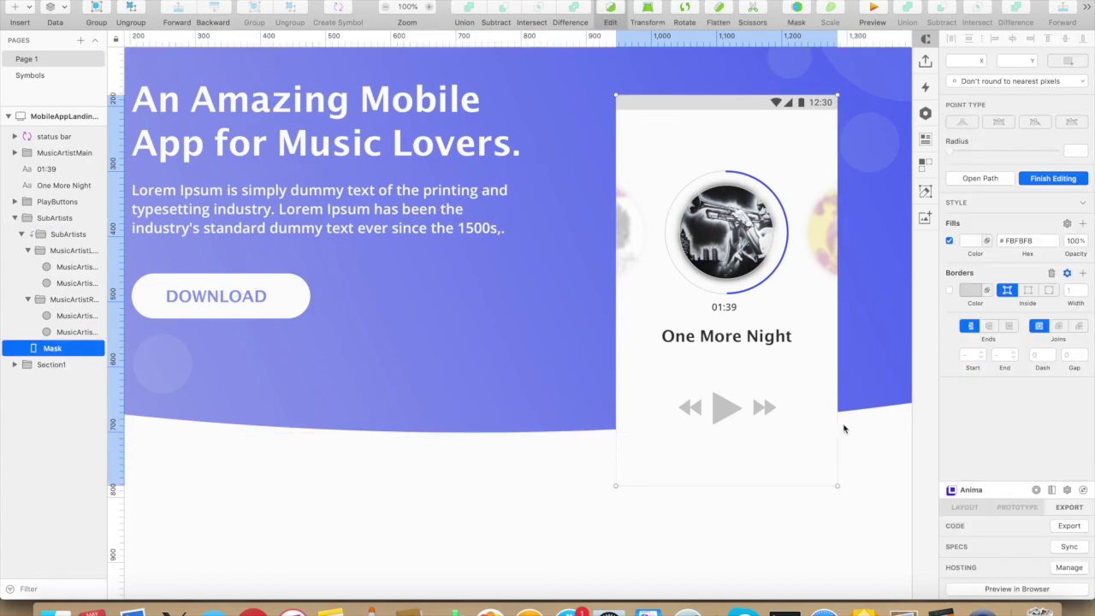
pyautogui.click(799, 444)
pyautogui.scroll(-5, 975, 384)
pyautogui.click(964, 411)
pyautogui.click(965, 426)
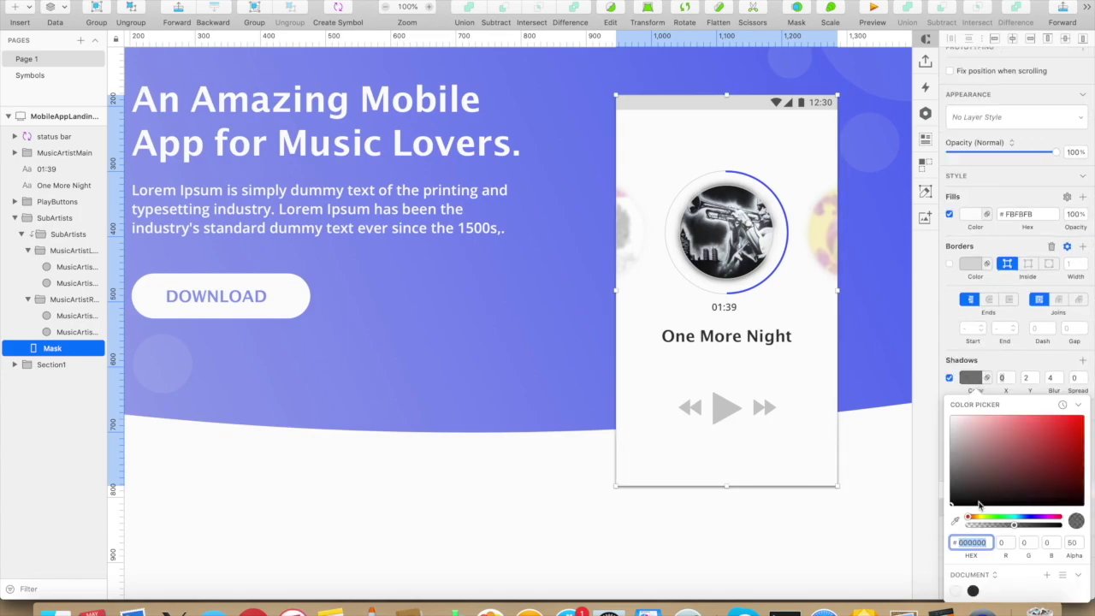
pyautogui.write('4665F1')
pyautogui.press('Tab')
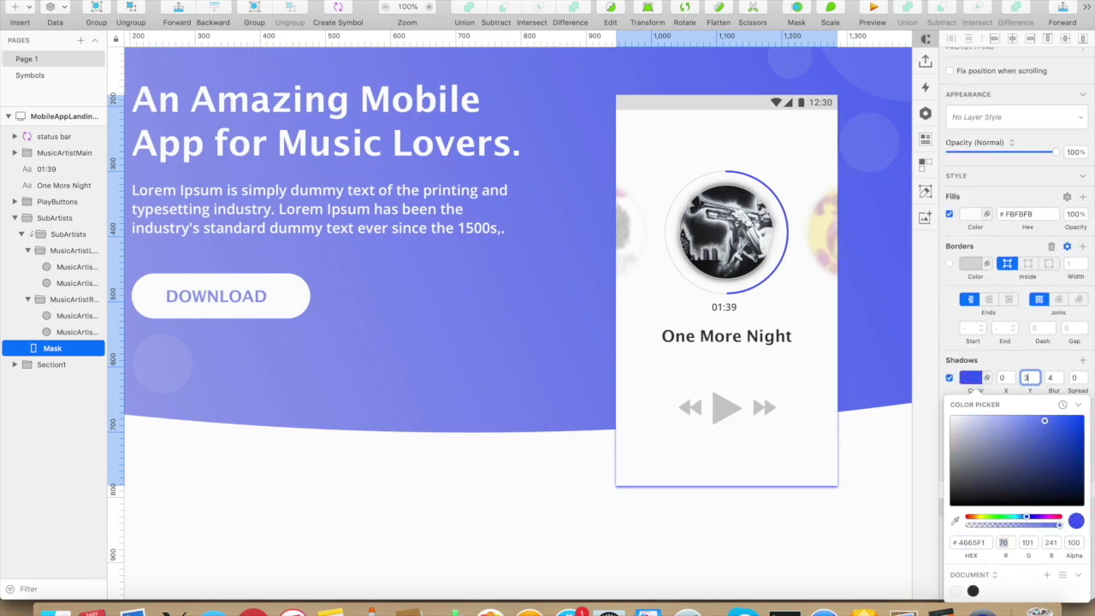
# - Set the phone rectangle's shadow to Y 7, blur 25 and spread 1
pyautogui.press('Up')
pyautogui.press('Up')
pyautogui.press('Up')
pyautogui.press('Up')
pyautogui.press('Down')
pyautogui.press('Down')
pyautogui.press('Down')
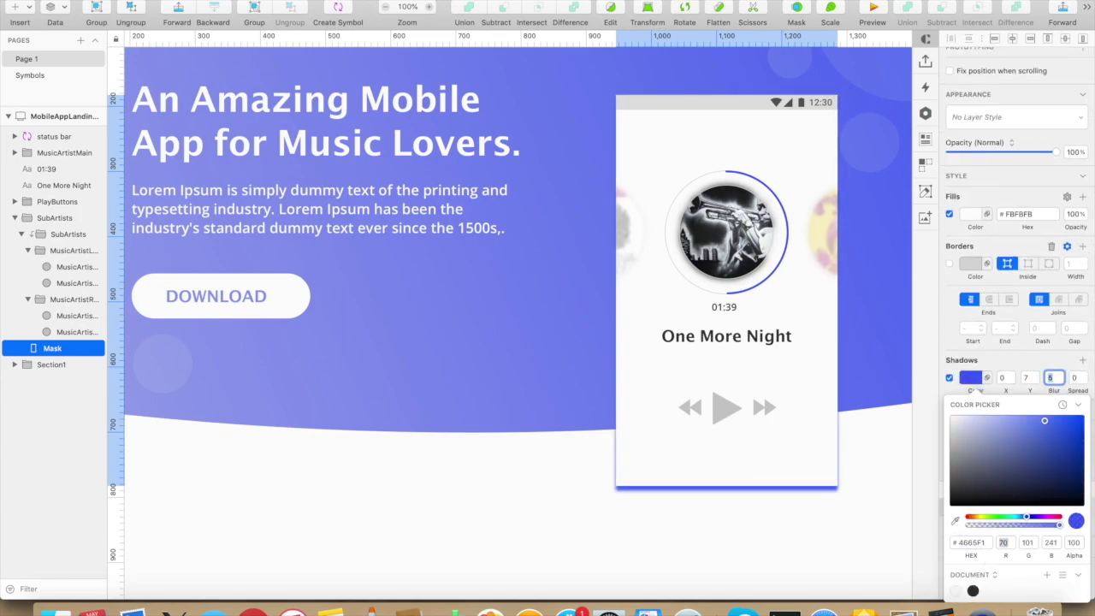
pyautogui.write('18')
pyautogui.press('Return')
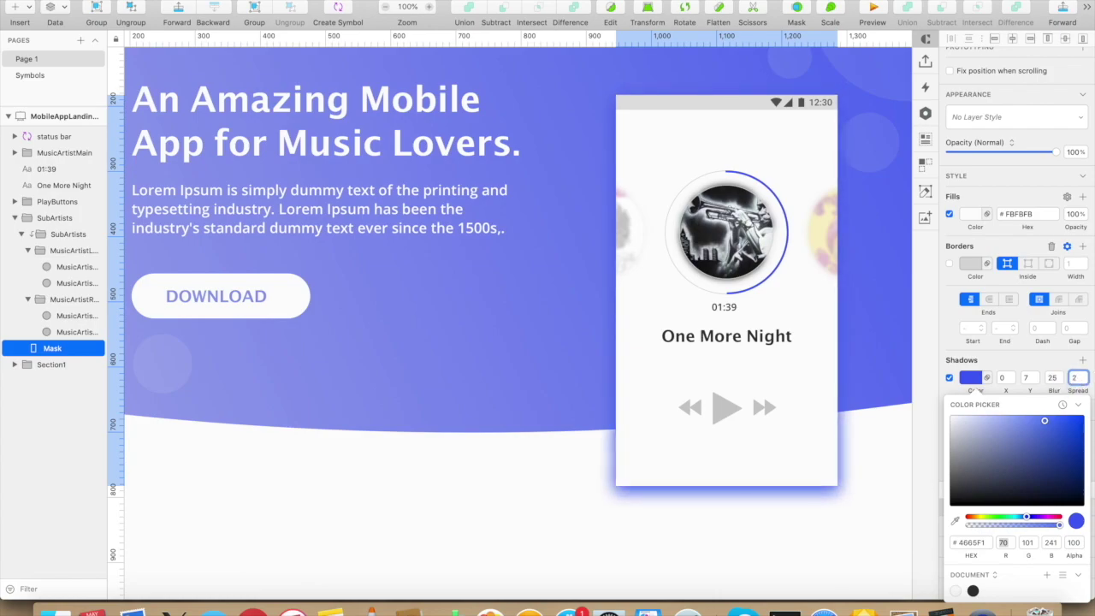
pyautogui.press('Down')
# - Lower the alpha of the phone rectangle's shadow colour to give a faint glow
pyautogui.scroll(3, 1069, 385)
pyautogui.scroll(-2, 1051, 445)
pyautogui.click(974, 407)
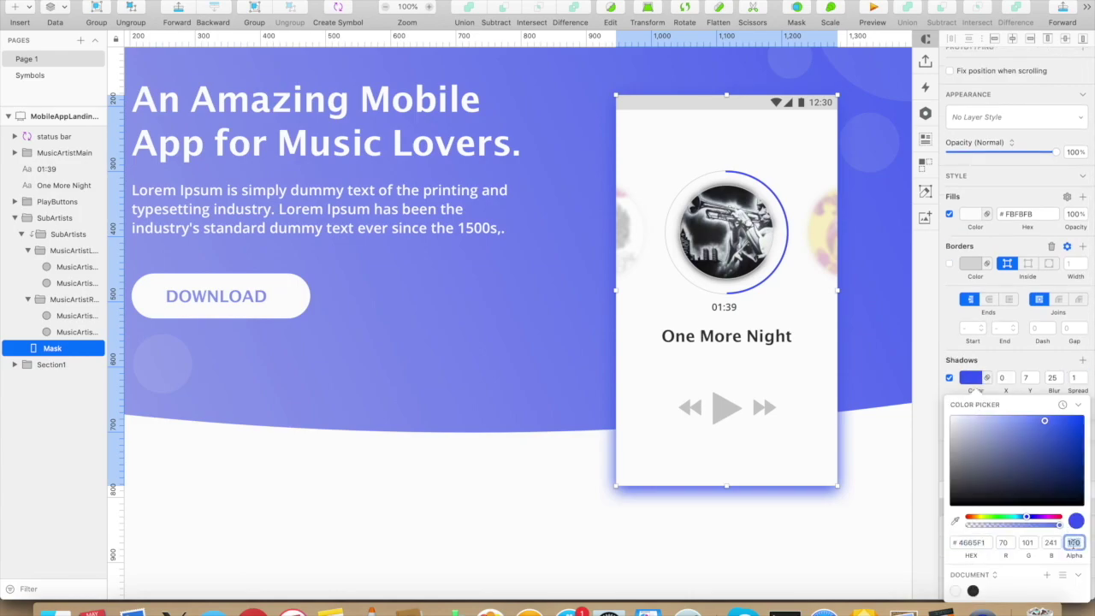
pyautogui.write('20')
pyautogui.press('Tab')
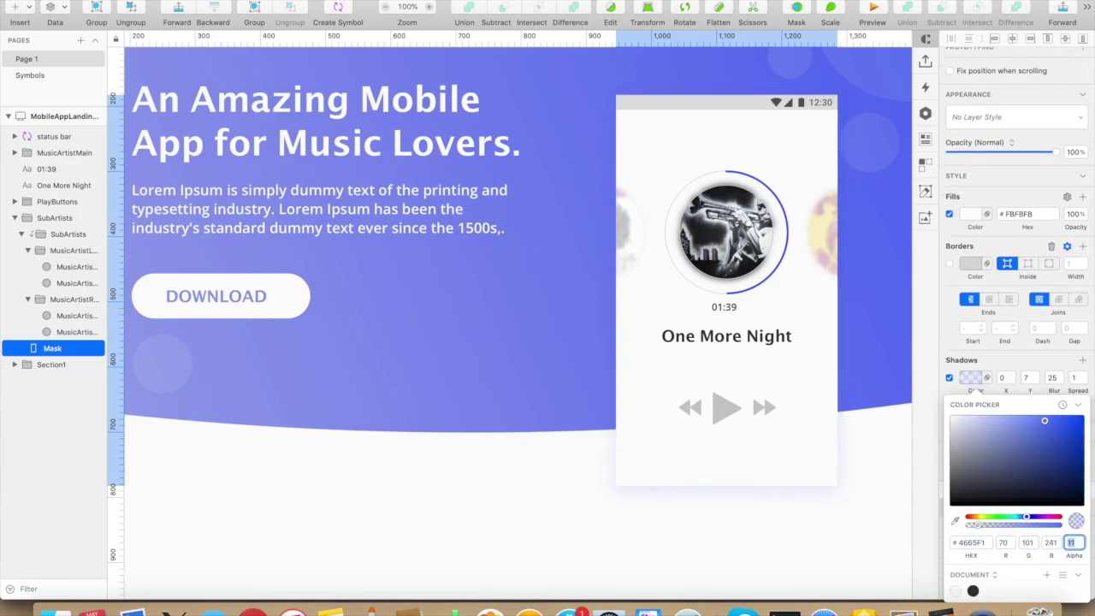
pyautogui.click(897, 500)
pyautogui.click(869, 387)
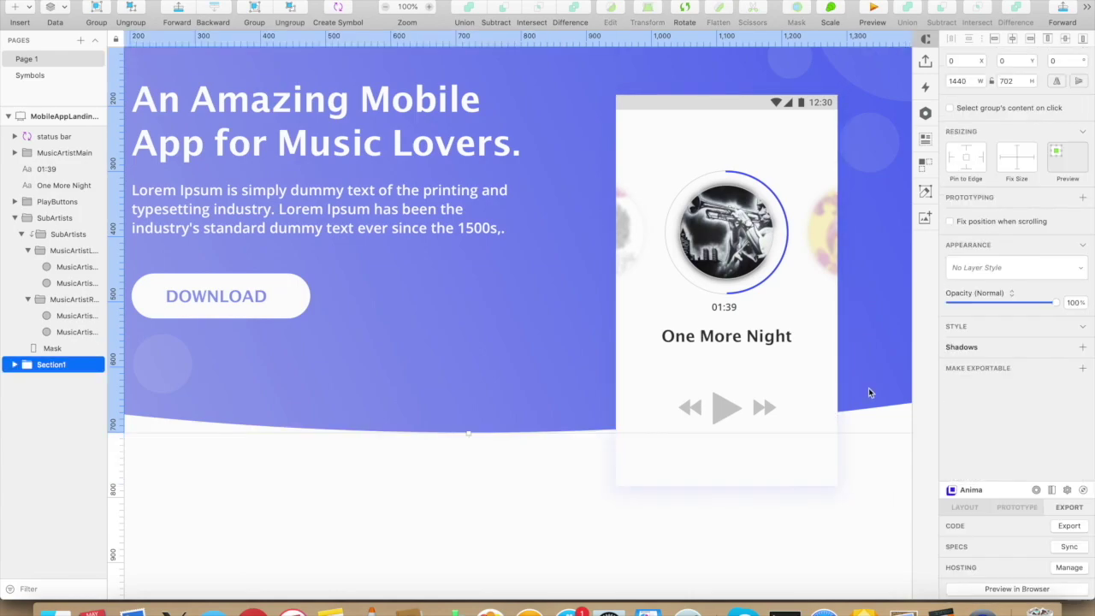
# - Collapse the SubArtists group and rename the 01:39 and One More Night text layers Time and MusicTitle
pyautogui.click(726, 133)
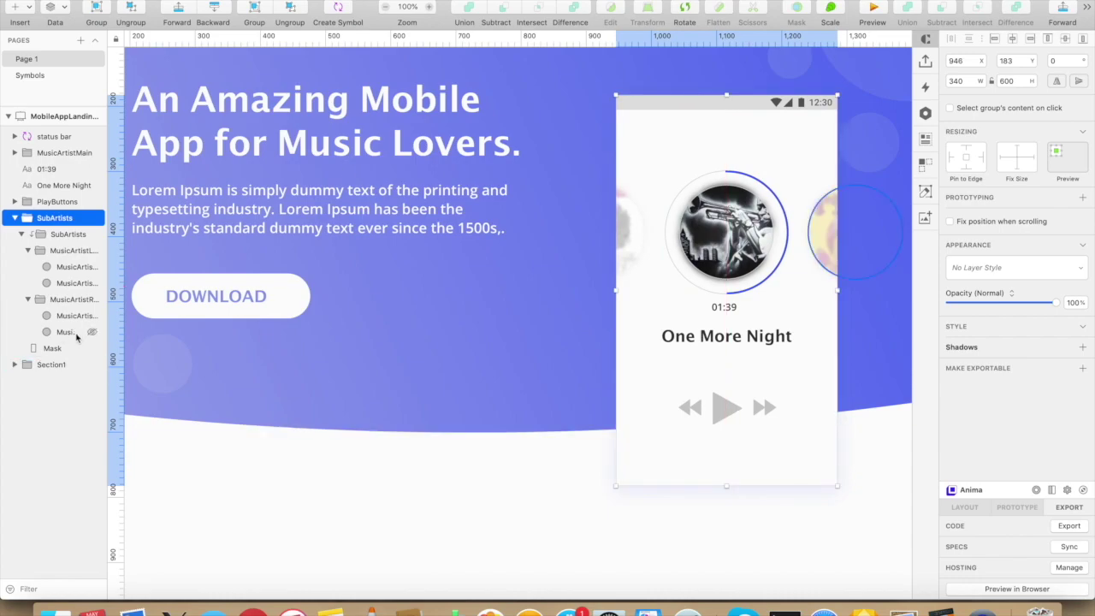
pyautogui.click(57, 351)
pyautogui.click(15, 217)
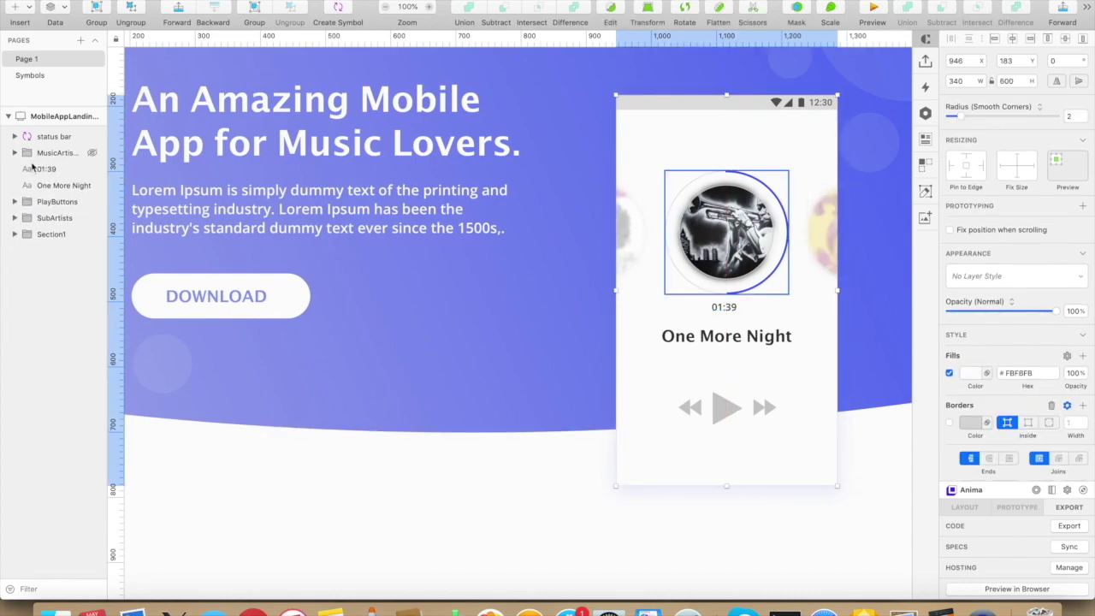
pyautogui.click(45, 170)
pyautogui.click(46, 190)
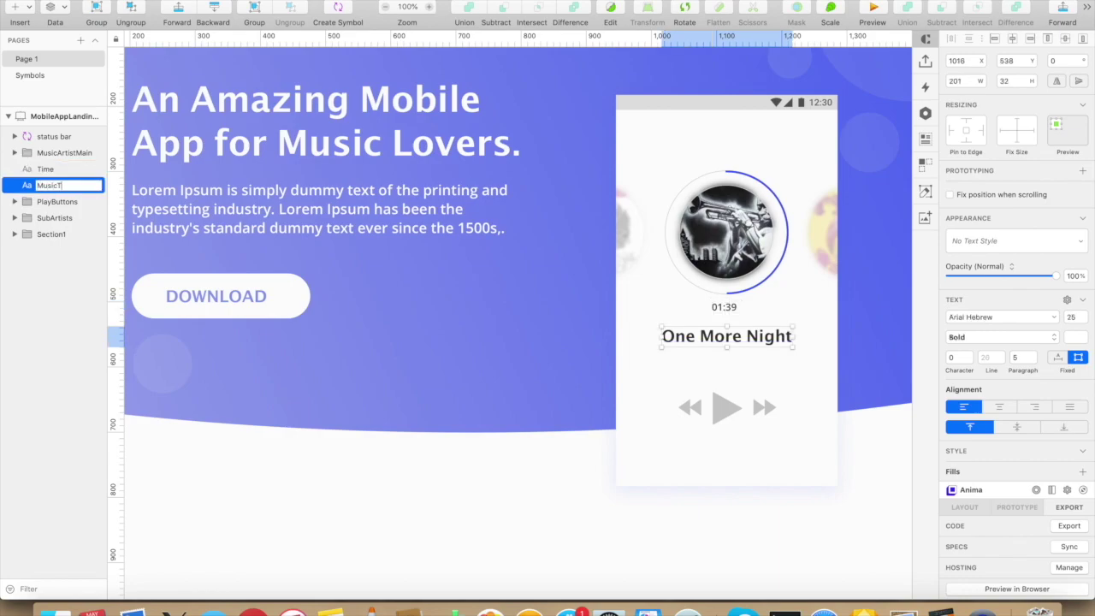
# - Expand the status bar symbol's nested layers and inspect the phone mockup within the page
pyautogui.scroll(2, 697, 248)
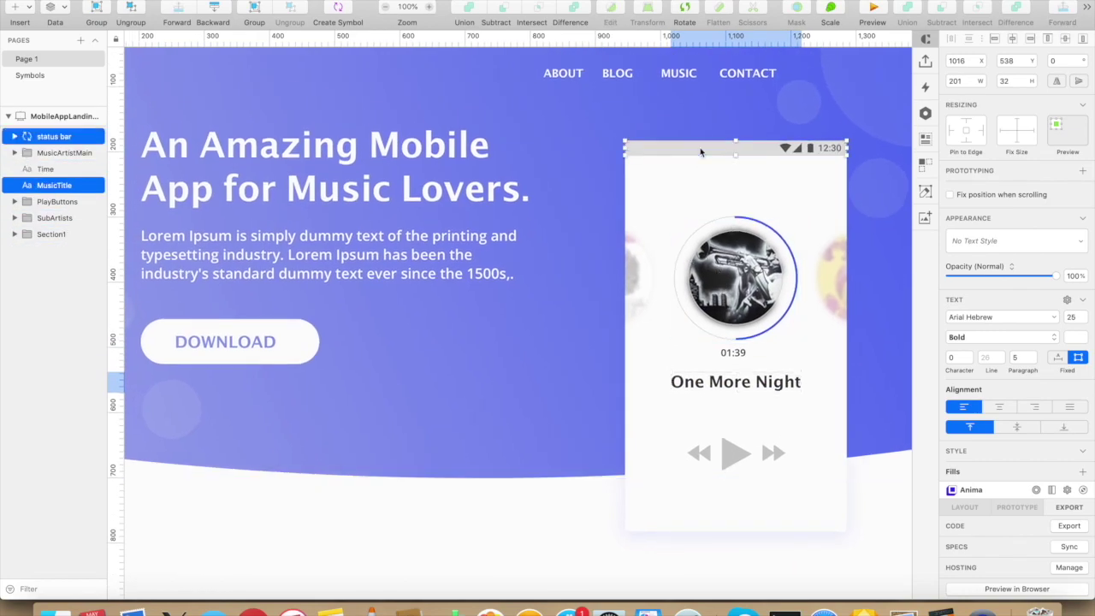
pyautogui.click(701, 149)
pyautogui.click(14, 136)
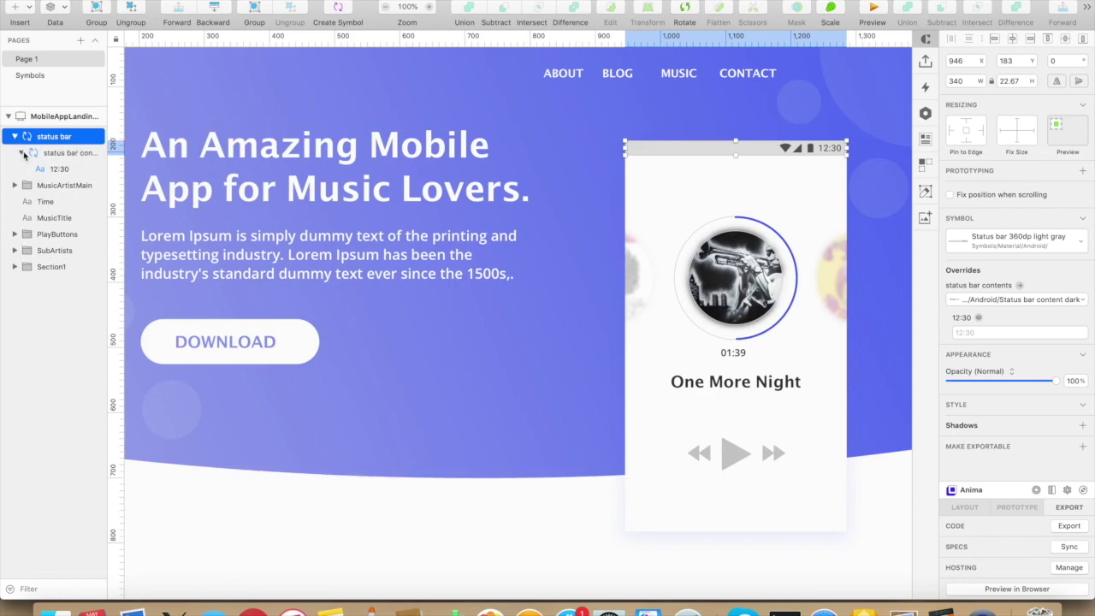
pyautogui.click(580, 228)
pyautogui.scroll(2, 887, 270)
pyautogui.press('super+minus')
pyautogui.click(887, 270)
pyautogui.press('super+plus')
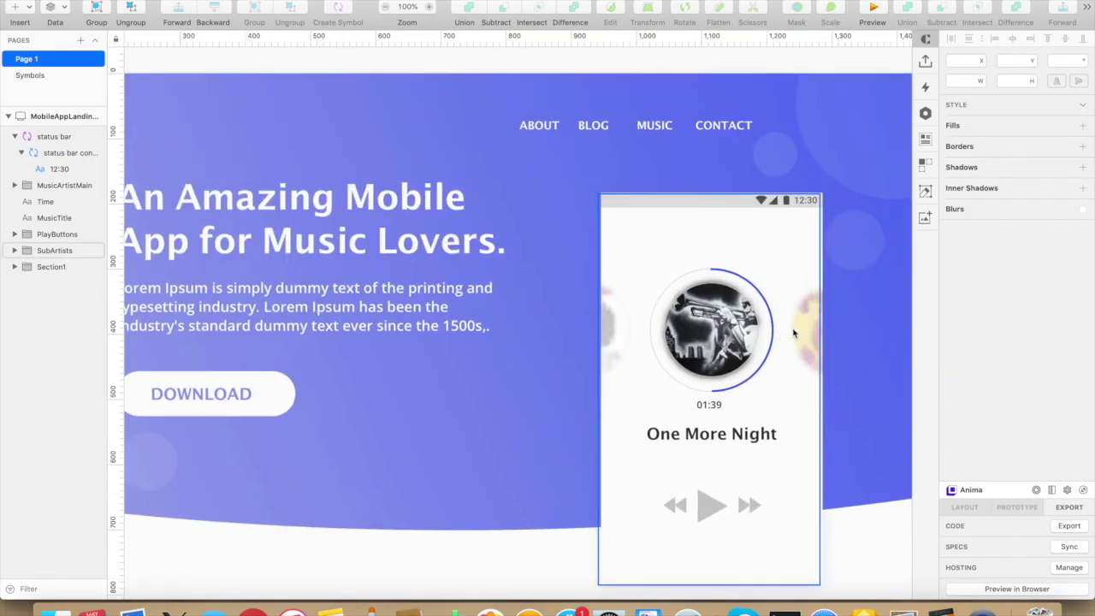
# - Add a text box reading "Overexposed" between the song title and the playback buttons
pyautogui.moveTo(650, 459); pyautogui.dragTo(743, 479)
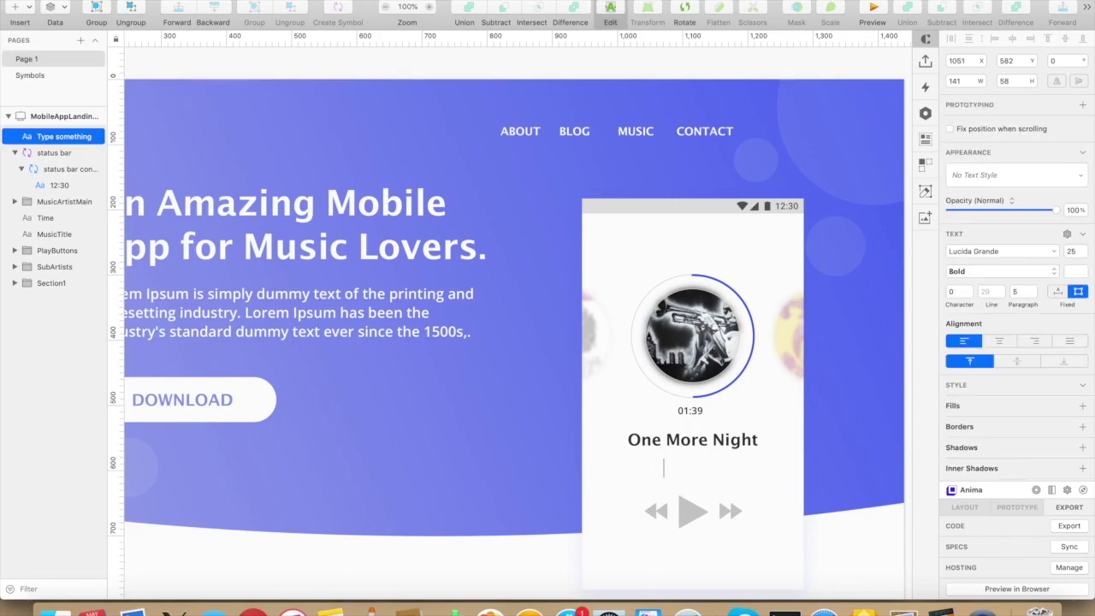
pyautogui.write('Overexposed')
pyautogui.press('Escape')
# - Set the Overexposed text to Open Sans Regular at size 20
pyautogui.click(973, 252)
pyautogui.write('open')
pyautogui.press('Return')
pyautogui.click(1000, 271)
pyautogui.click(983, 248)
# - Colour the Overexposed text 363535 by sampling the song title, and narrow its text box to fit the word
pyautogui.click(964, 409)
pyautogui.click(956, 525)
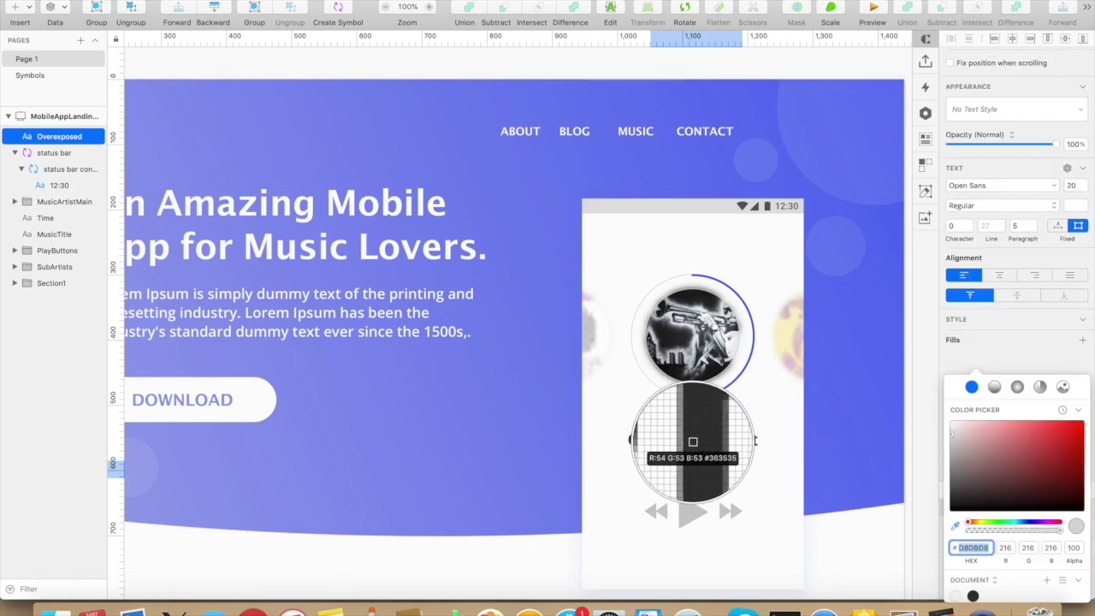
pyautogui.click(694, 444)
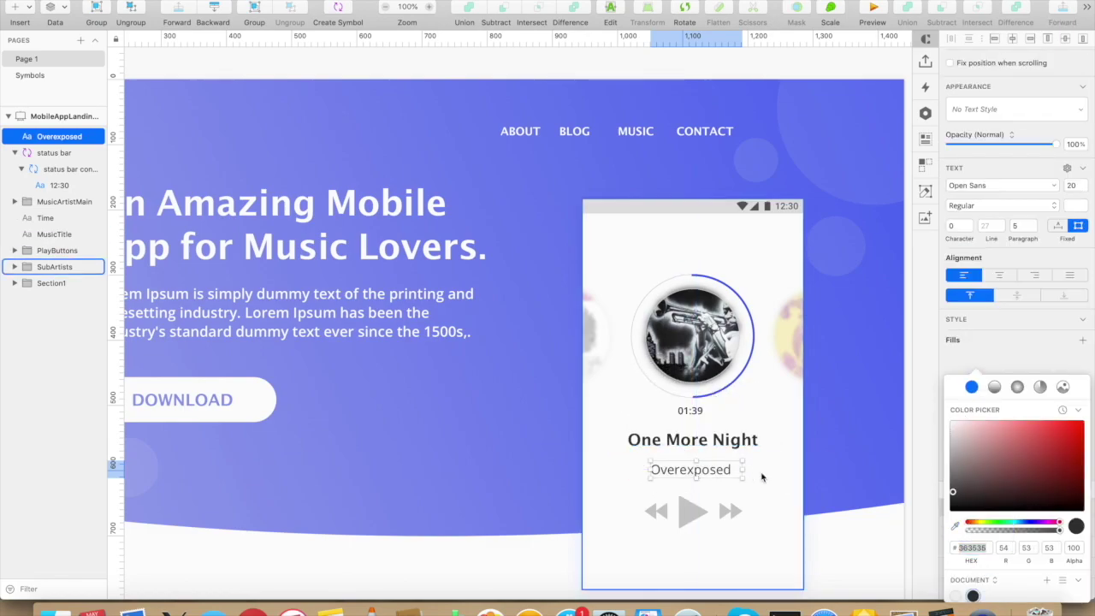
pyautogui.moveTo(744, 470)
pyautogui.mouseDown()
pyautogui.moveTo(761, 469)
pyautogui.moveTo(729, 470)
pyautogui.mouseUp()
pyautogui.press('alt')
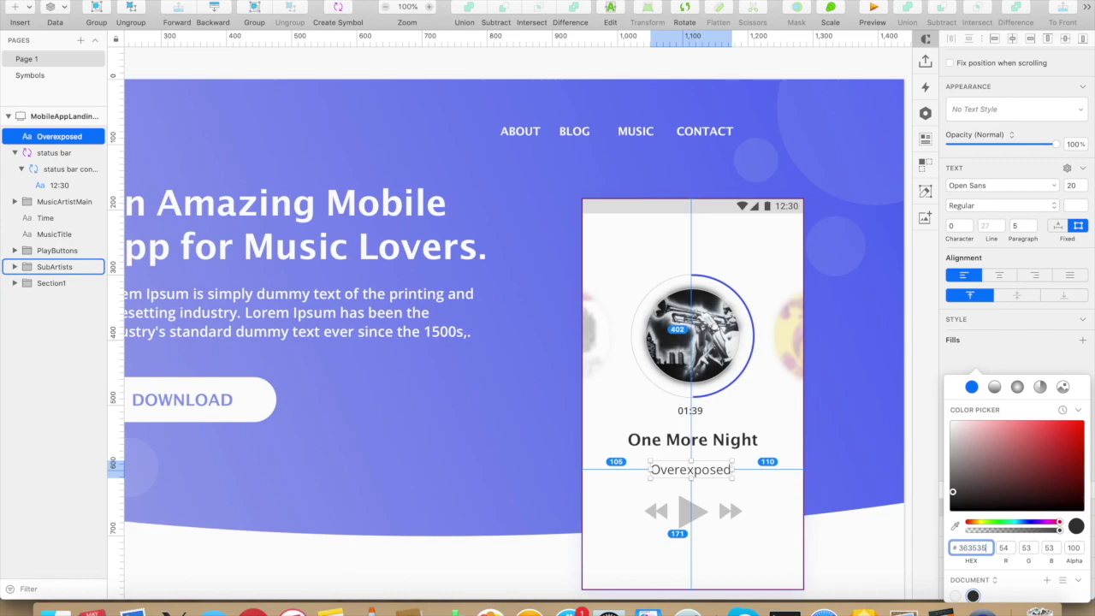
# - Move the playback buttons group down to Y 661, widening the gap beneath the Overexposed text
pyautogui.click(694, 478)
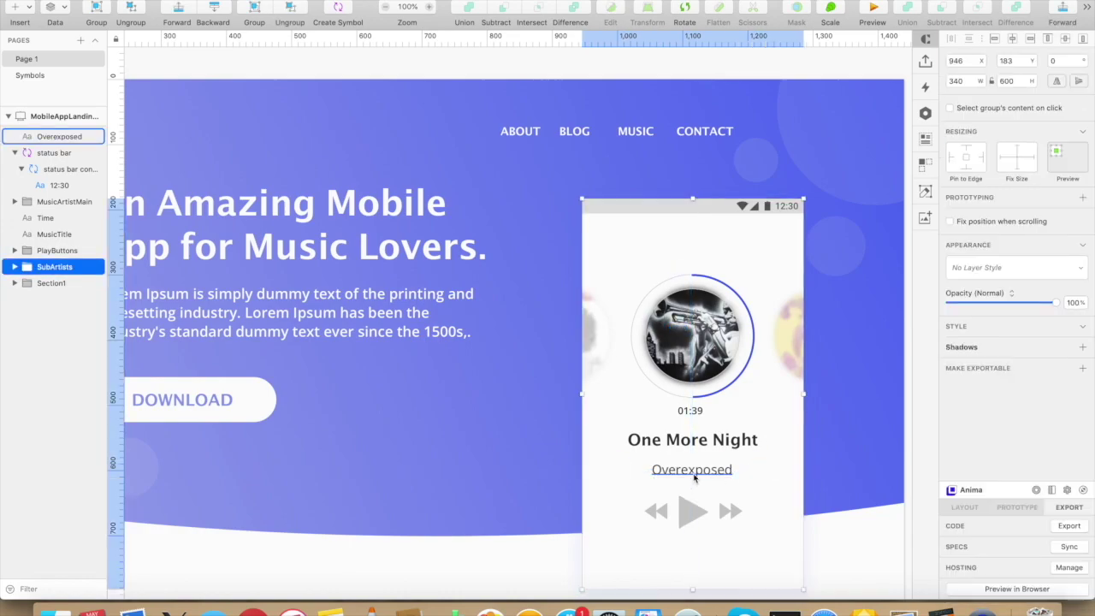
pyautogui.click(694, 477)
pyautogui.press('alt')
pyautogui.click(690, 511)
pyautogui.press('alt')
pyautogui.hotkey('shift', 'Down')
pyautogui.hotkey('shift', 'Down')
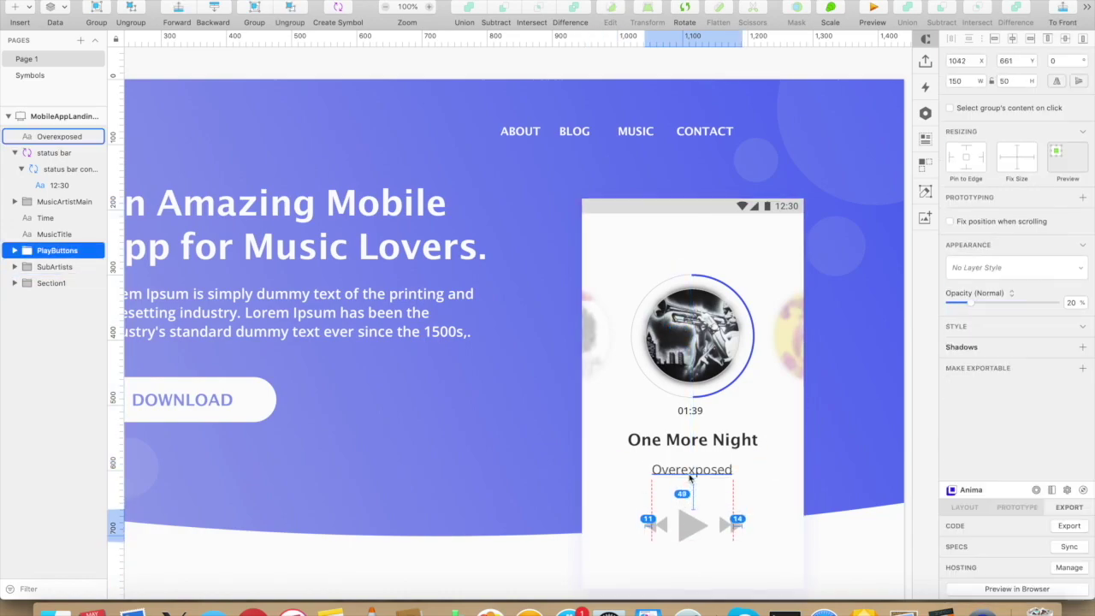
# - Set the Overexposed text to Light Italic, narrow its box to 115 px and re-centre it slightly lower beneath the song title
pyautogui.scroll(-3, 691, 474)
pyautogui.click(698, 387)
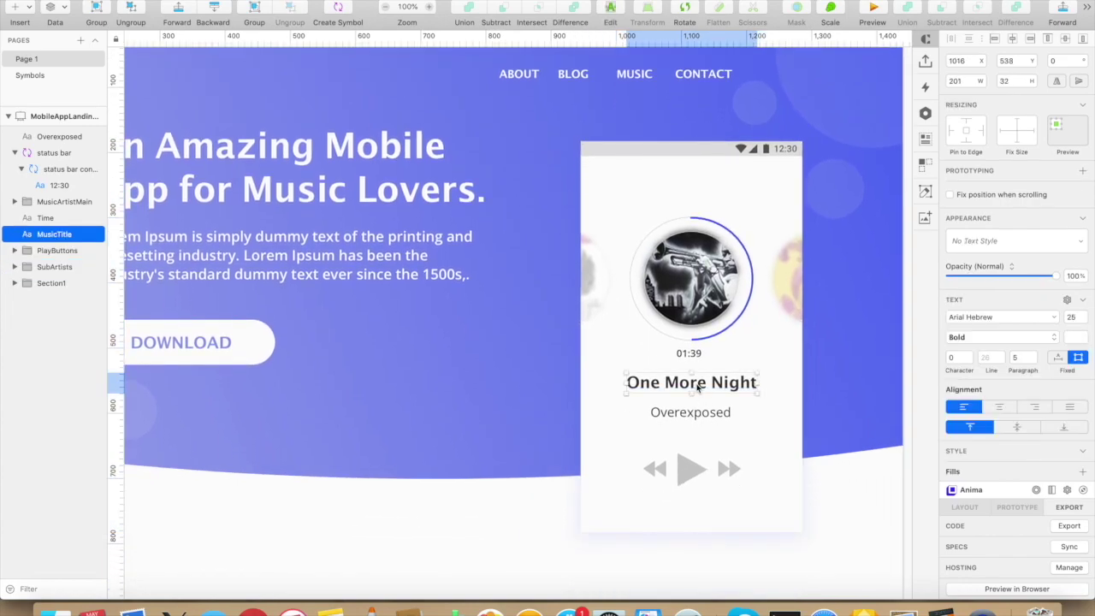
pyautogui.click(698, 414)
pyautogui.click(688, 357)
pyautogui.click(693, 411)
pyautogui.click(964, 339)
pyautogui.click(963, 356)
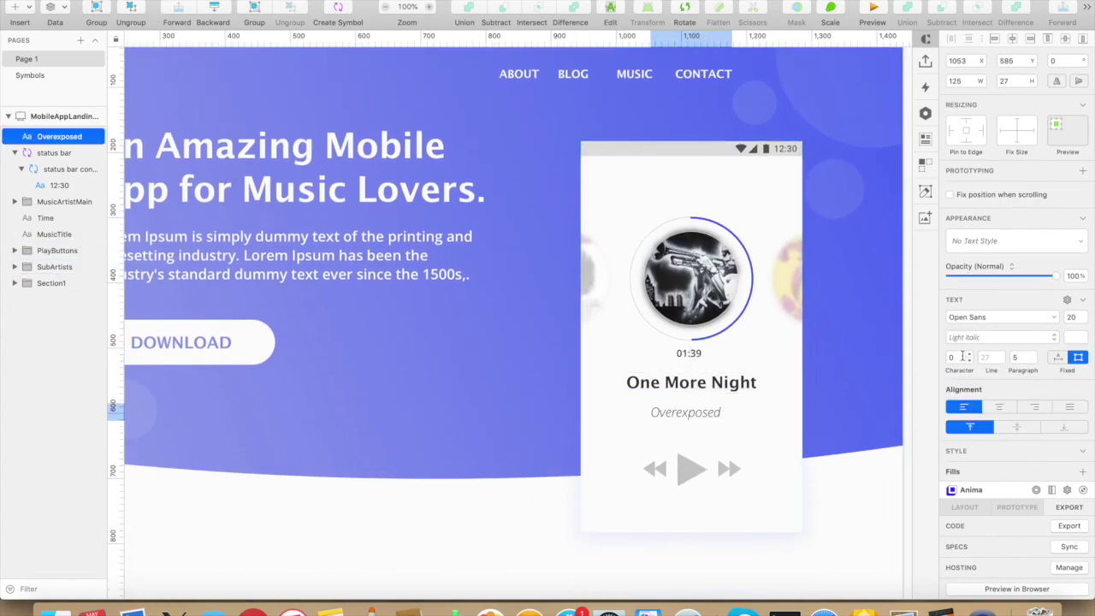
pyautogui.moveTo(701, 415); pyautogui.dragTo(725, 416)
pyautogui.moveTo(698, 417); pyautogui.dragTo(701, 417)
# - Lower the playback buttons group to Y 668, checking its distance from the Overexposed text
pyautogui.click(692, 473)
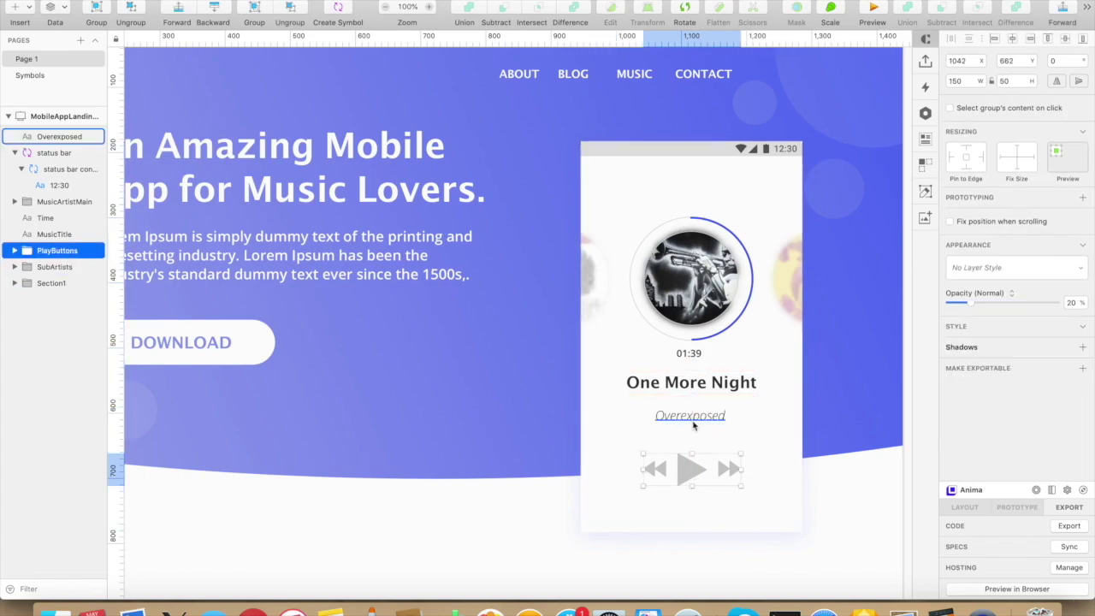
pyautogui.press('alt')
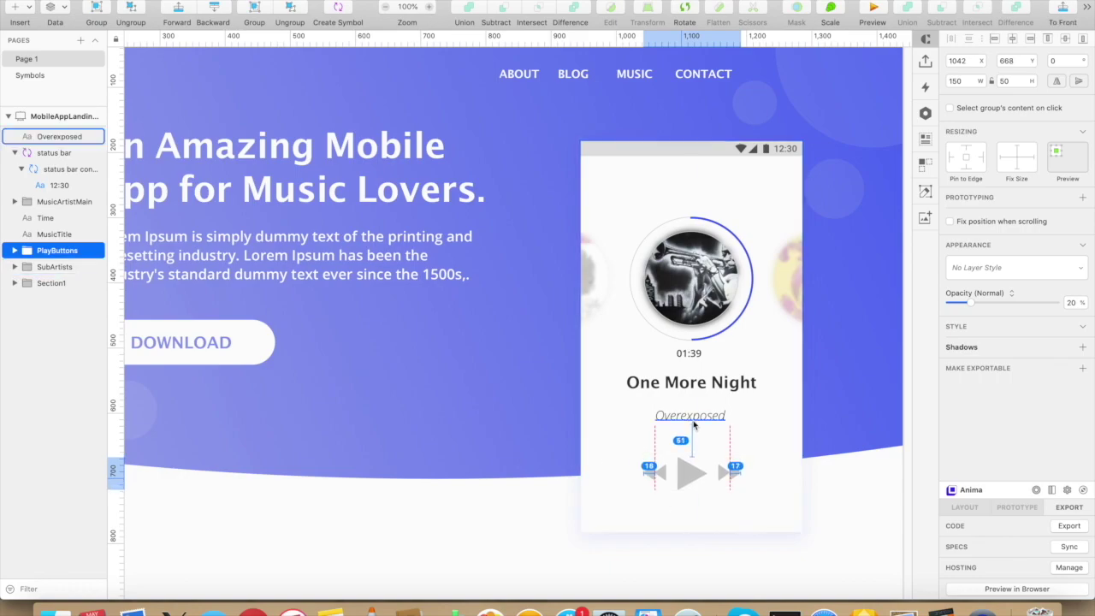
pyautogui.click(690, 416)
# - Nudge the song title, Overexposed text and playback buttons down together to leave a 20 px gap below the time
pyautogui.click(690, 384)
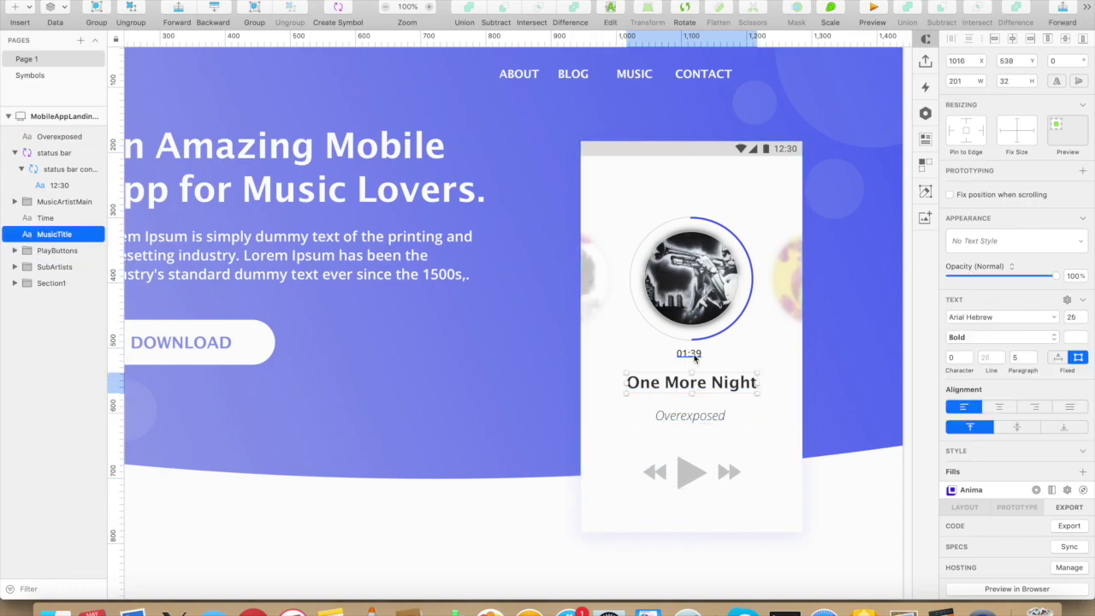
pyautogui.click(691, 354)
pyautogui.press('alt')
pyautogui.click(694, 384)
pyautogui.click(687, 416)
pyautogui.click(685, 385)
pyautogui.keyDown('shift'); pyautogui.click(681, 417); pyautogui.keyUp('shift')
pyautogui.keyDown('shift'); pyautogui.click(682, 474); pyautogui.keyUp('shift')
pyautogui.press('Down')
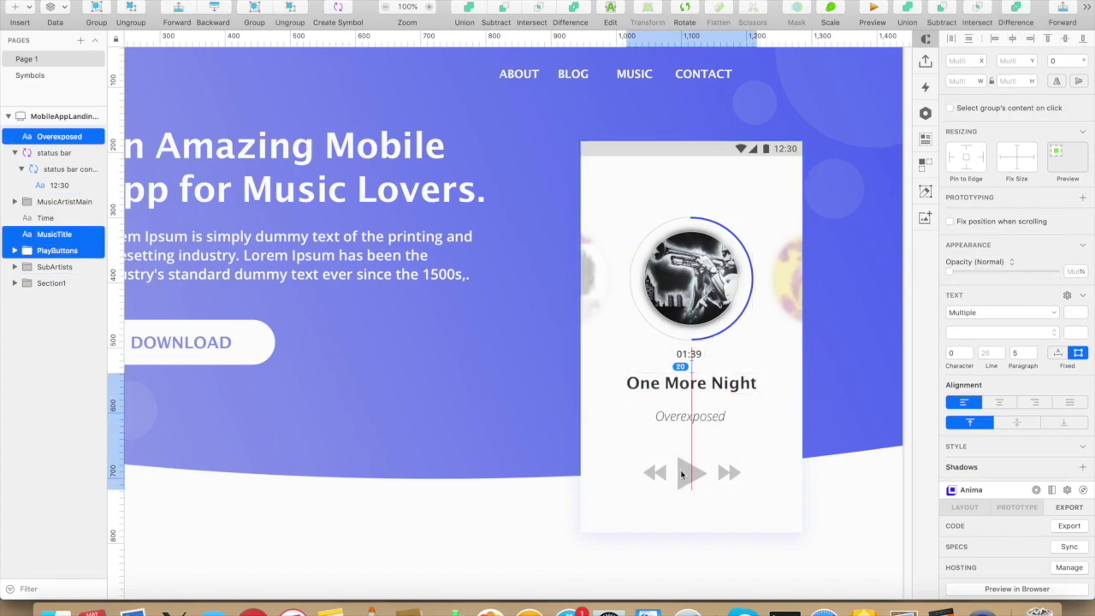
# - Rename the Overexposed layer ArtistBand and place it below MusicTitle in the layer order
pyautogui.click(760, 409)
pyautogui.doubleClick(48, 136)
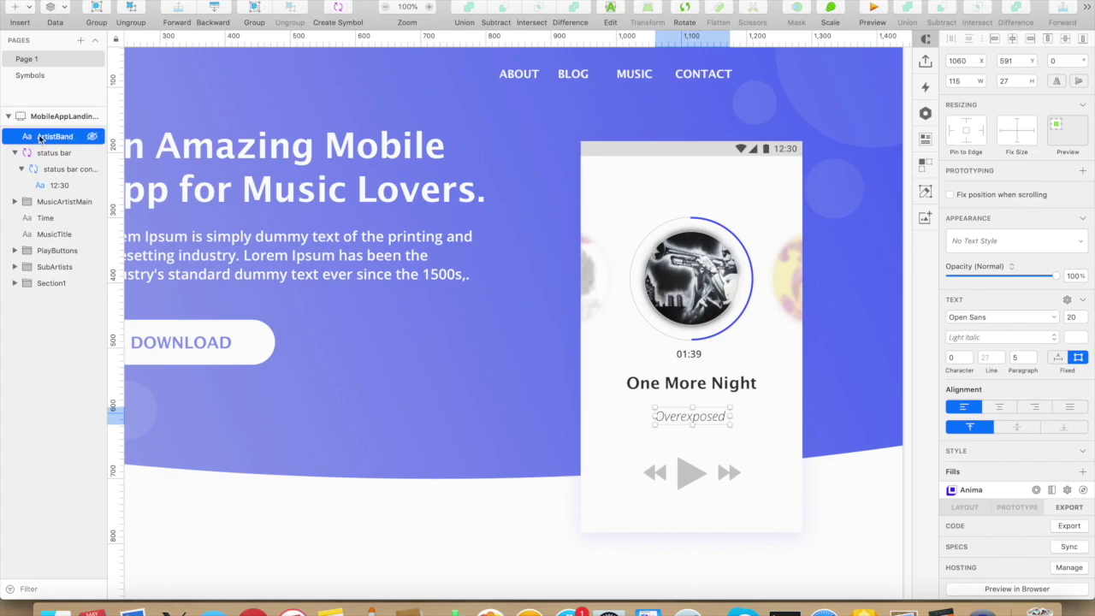
pyautogui.moveTo(47, 241); pyautogui.dragTo(47, 243)
# - Group the Time, MusicTitle and ArtistBand layers as MusicDetails, and collapse the status bar's nested layers
pyautogui.keyDown('shift'); pyautogui.click(53, 202); pyautogui.keyUp('shift')
pyautogui.click(96, 12)
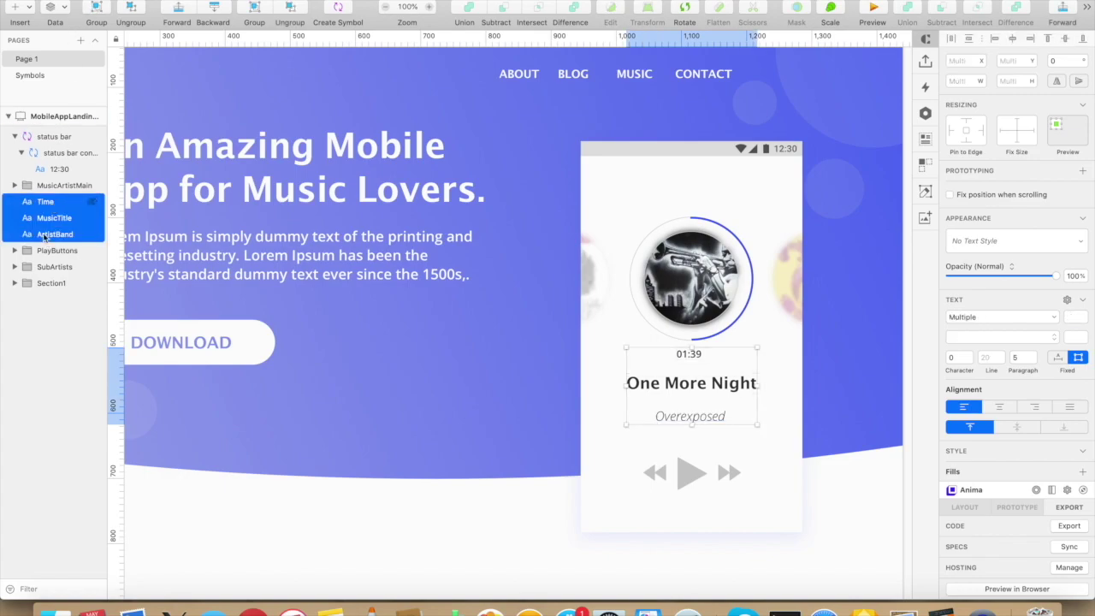
pyautogui.doubleClick(53, 202)
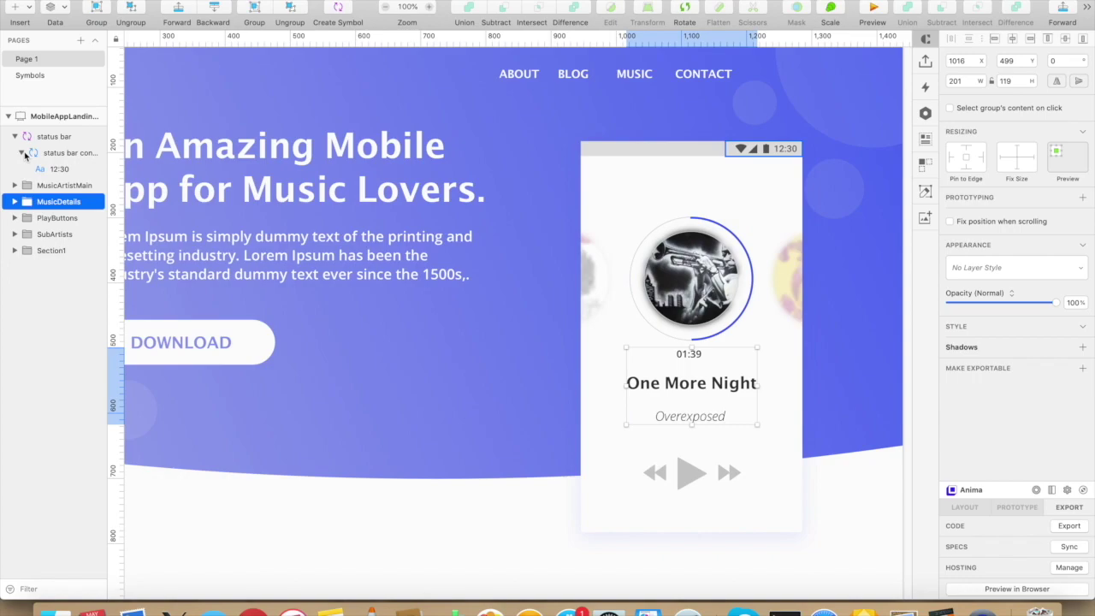
pyautogui.click(21, 153)
pyautogui.click(15, 137)
# - Draw a 50 by 15 rectangle with corner radius 4 below the phone's status bar icons, and duplicate it directly underneath
pyautogui.moveTo(737, 176); pyautogui.dragTo(782, 189)
pyautogui.click(956, 82)
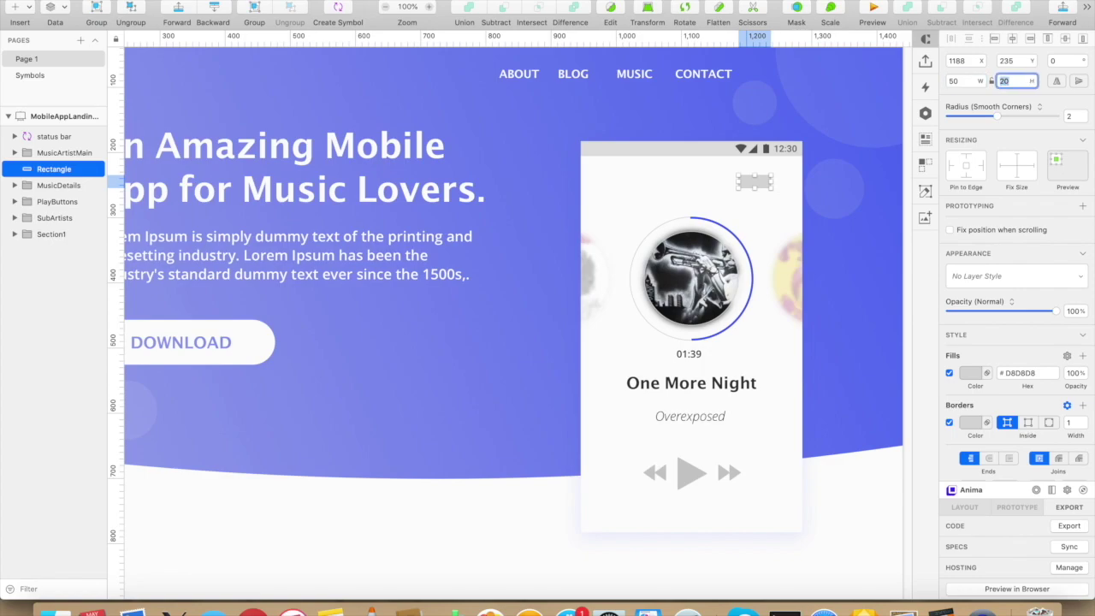
pyautogui.doubleClick(762, 183)
pyautogui.press('Escape')
pyautogui.press('Escape')
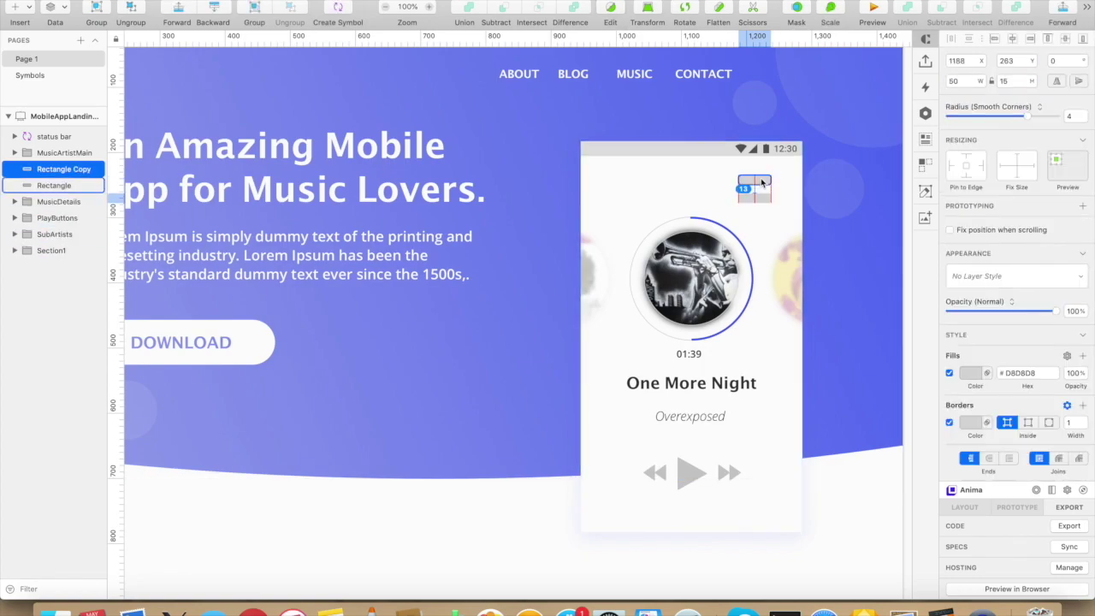
# - Set the duplicate bar's width to 30 and group both bars as Menu
pyautogui.write('30')
pyautogui.press('Tab')
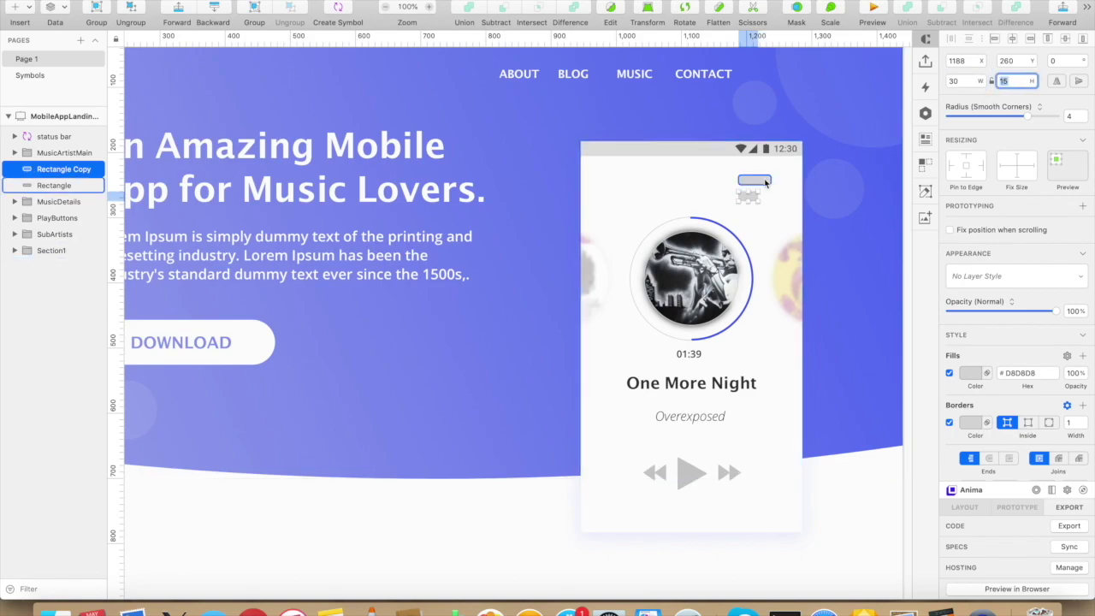
pyautogui.keyDown('shift'); pyautogui.click(764, 181); pyautogui.keyUp('shift')
pyautogui.click(96, 8)
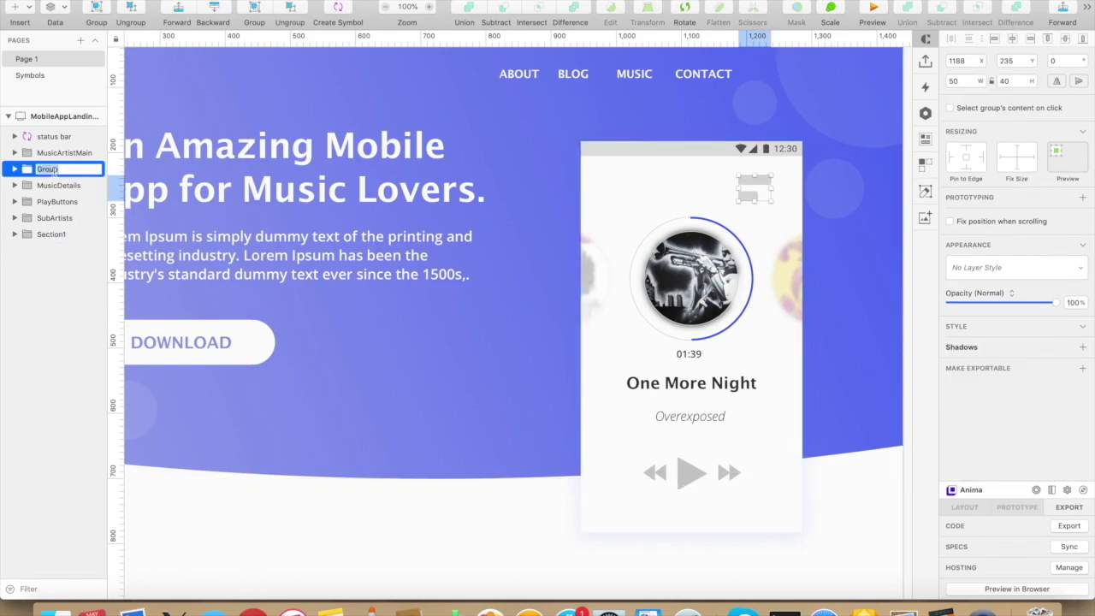
pyautogui.press('Return')
# - Place a vertical ruler guide at 1,286, along the phone mockup's right edge
pyautogui.click(749, 148)
pyautogui.click(752, 95)
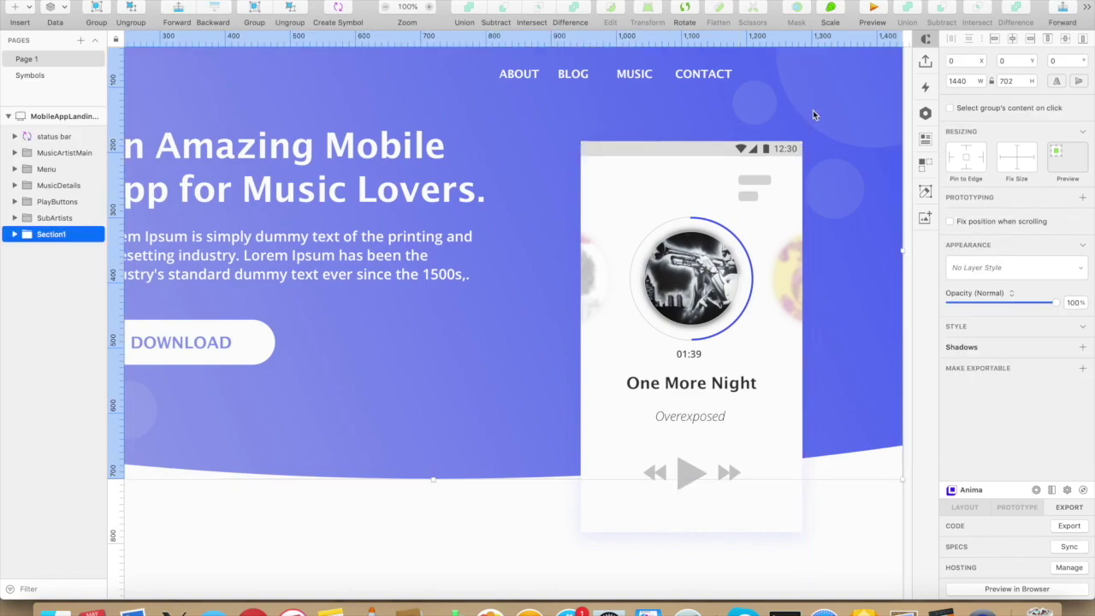
pyautogui.click(795, 161)
pyautogui.click(802, 37)
# - Move the NavBar group right to X 930 so CONTACT ends at the vertical guide
pyautogui.doubleClick(706, 74)
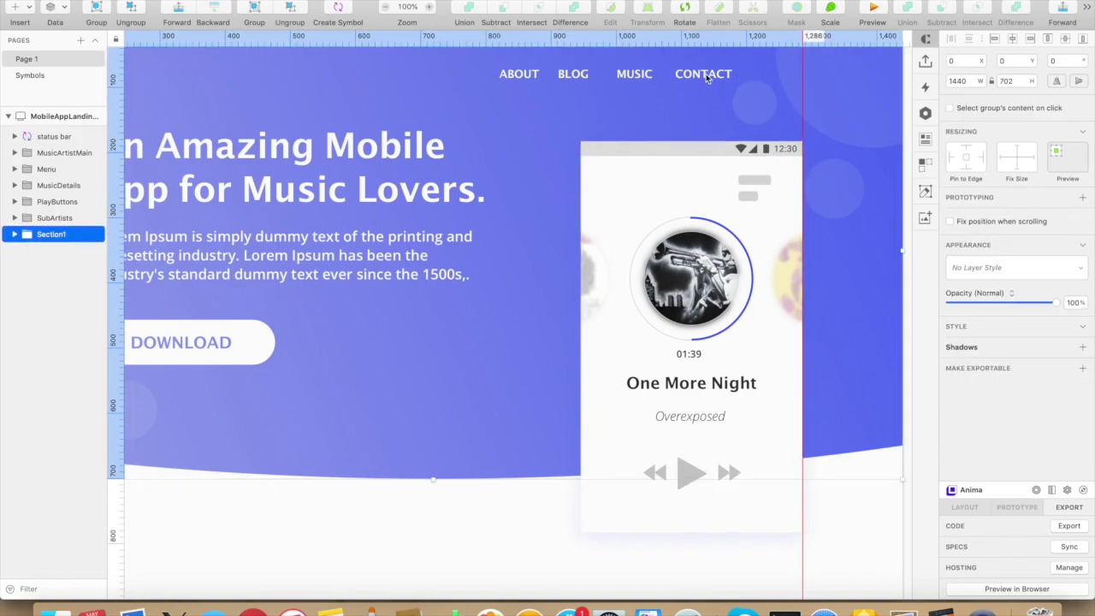
pyautogui.doubleClick(706, 74)
pyautogui.hotkey('shift', 'Right')
pyautogui.hotkey('shift', 'Right')
pyautogui.hotkey('shift', 'Right')
pyautogui.hotkey('shift', 'Right')
pyautogui.hotkey('shift', 'Right')
pyautogui.hotkey('shift', 'Right')
pyautogui.hotkey('shift', 'Right')
pyautogui.hotkey('shift', 'Right')
pyautogui.hotkey('shift', 'Right')
pyautogui.hotkey('shift', 'Right')
pyautogui.hotkey('shift', 'Right')
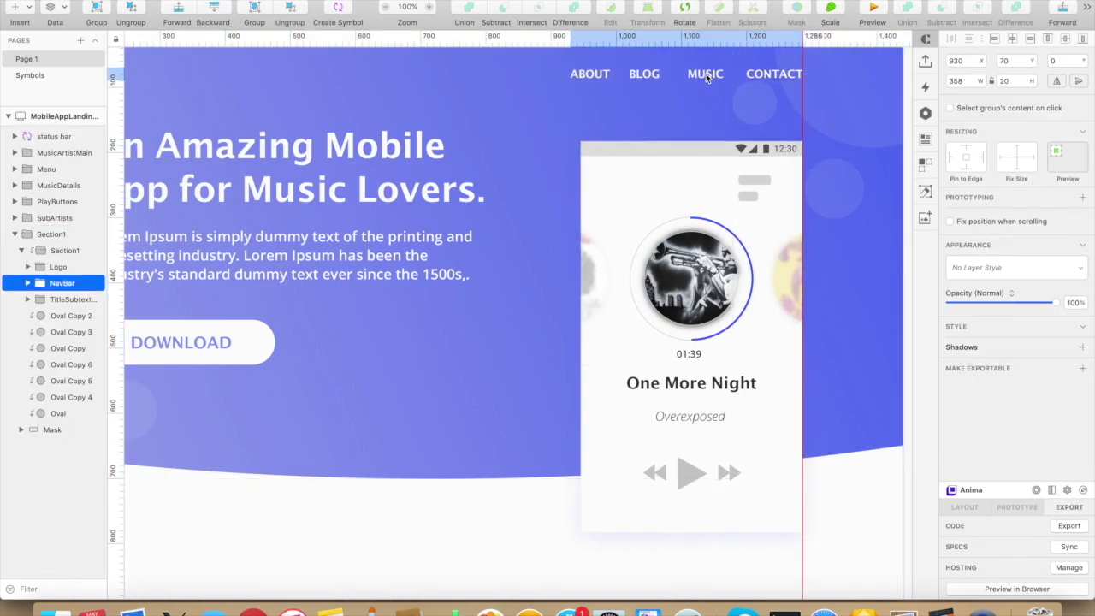
# - Move the star logo down to Y 40.79, measuring its distance from the artboard edges
pyautogui.click(826, 116)
pyautogui.click(845, 244)
pyautogui.press('super+minus')
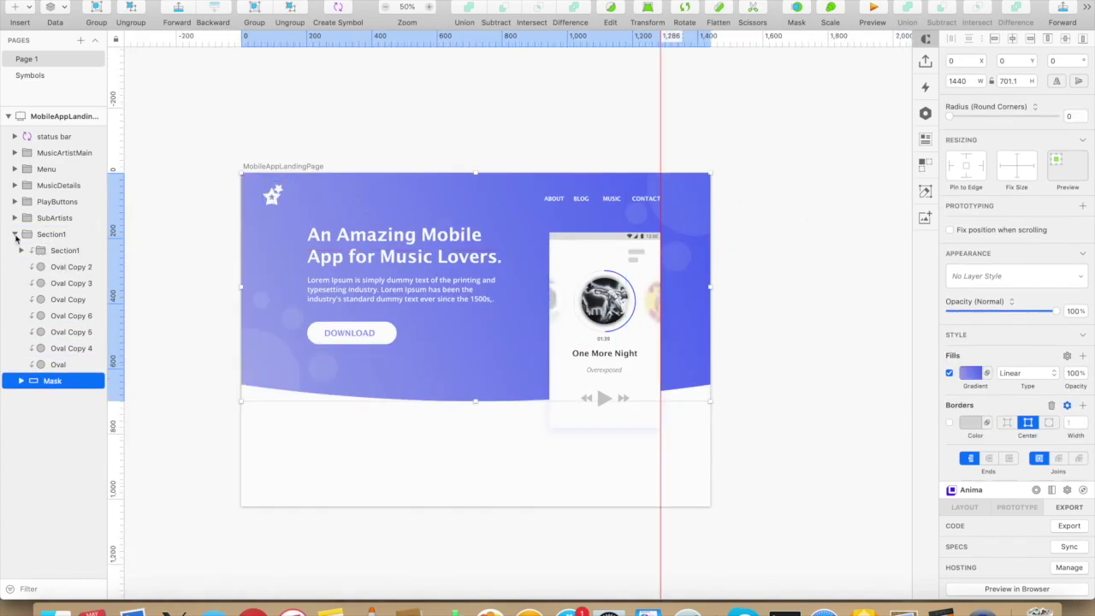
pyautogui.doubleClick(272, 196)
pyautogui.press('super+plus')
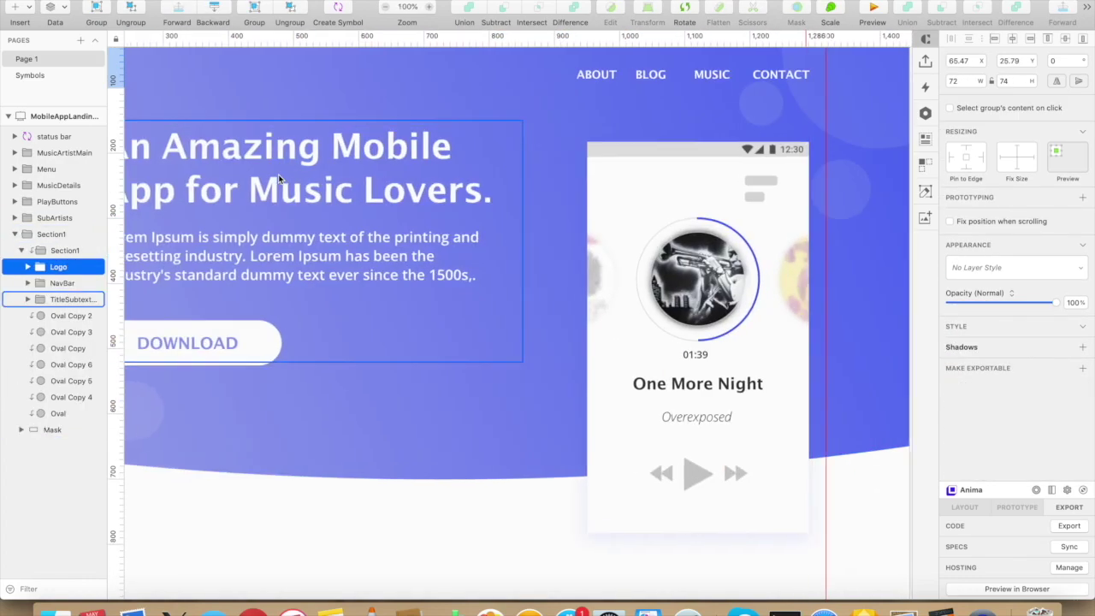
pyautogui.hscroll(-10, 279, 178)
pyautogui.scroll(2, 279, 178)
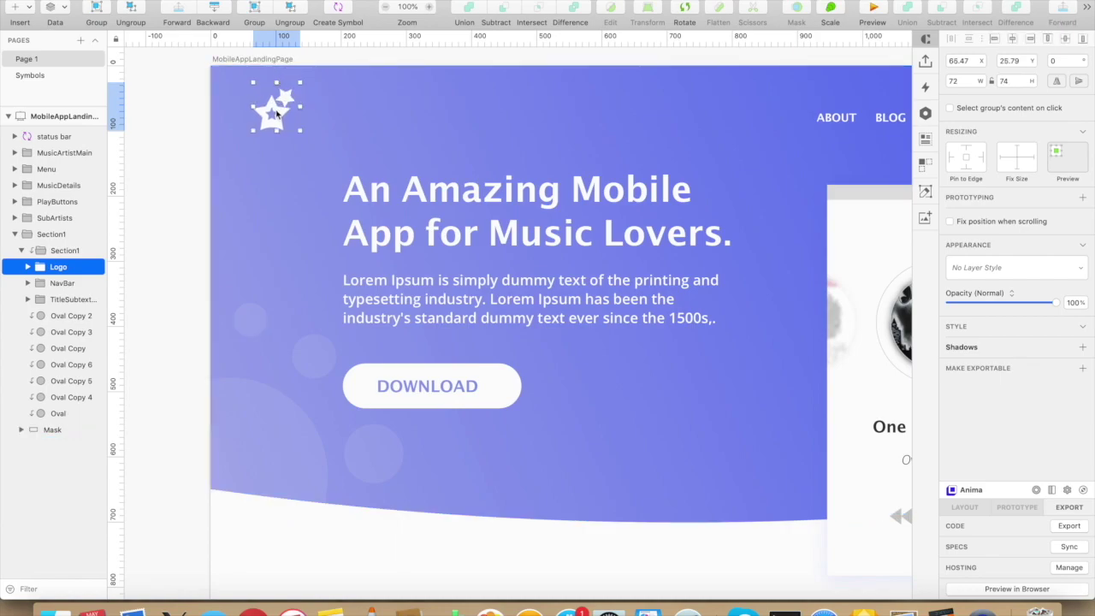
pyautogui.hotkey('alt', 'shift', 'Down')
pyautogui.hotkey('alt', 'Down')
pyautogui.hotkey('alt', 'Down')
pyautogui.hotkey('alt', 'Down')
pyautogui.hotkey('alt', 'Down')
pyautogui.hotkey('alt', 'Down')
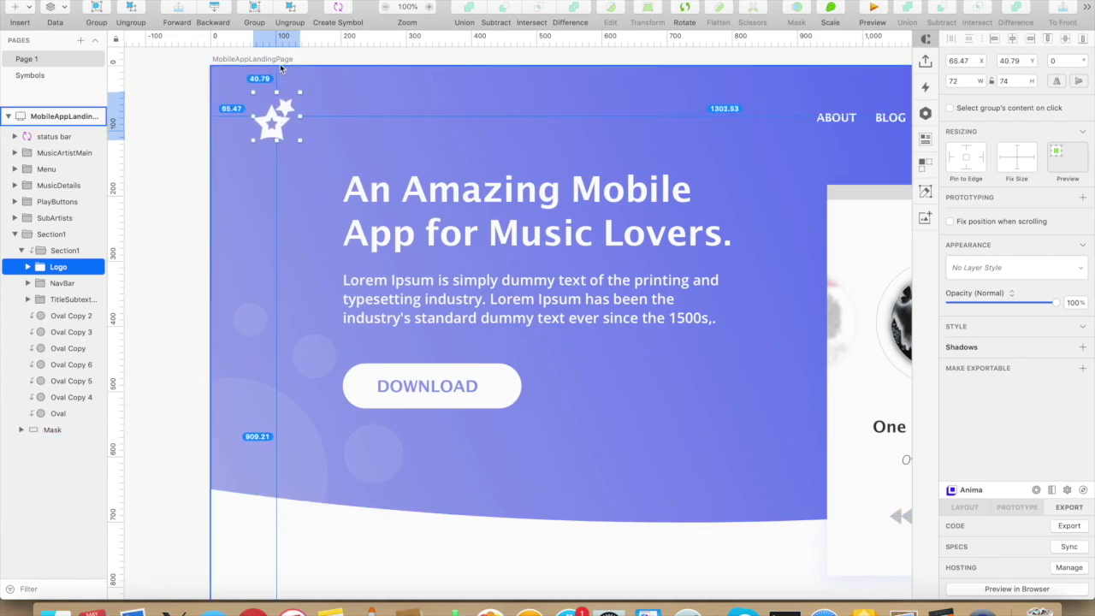
# - Raise the NavBar group to Y 50 and reposition the star logo at X 60.47, Y 30.79
pyautogui.click(836, 117)
pyautogui.hscroll(3, 794, 101)
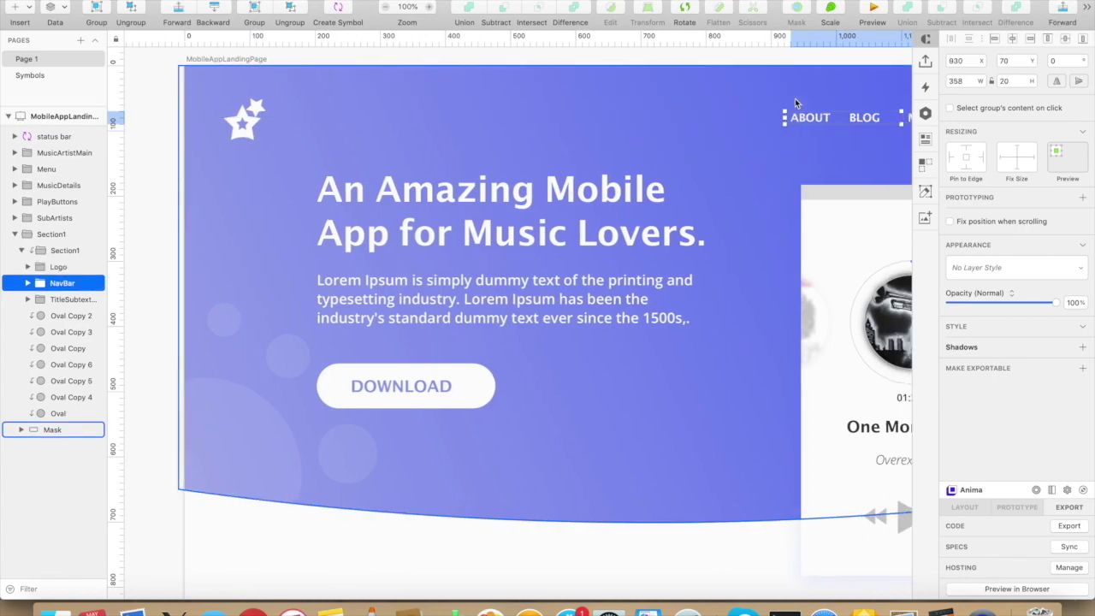
pyautogui.hscroll(10, 795, 98)
pyautogui.hscroll(-10, 724, 122)
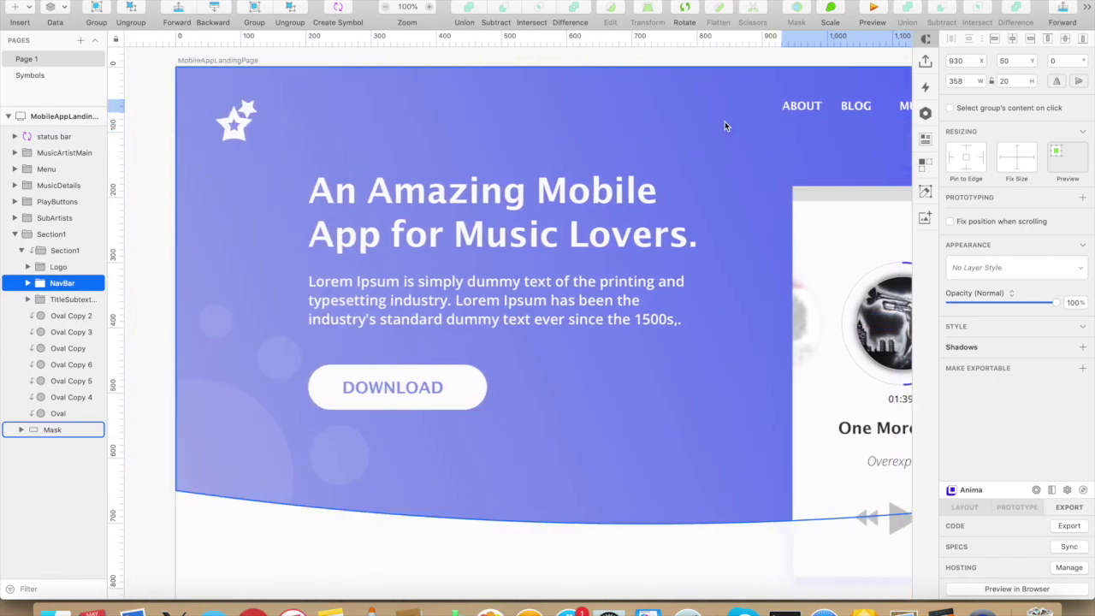
pyautogui.click(236, 122)
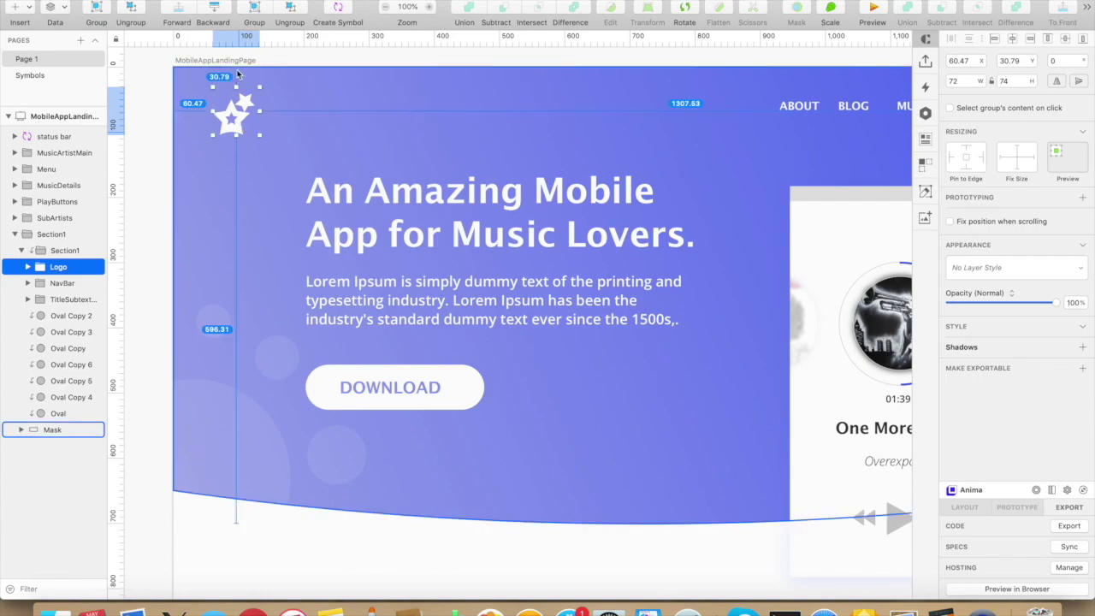
pyautogui.hscroll(10, 598, 106)
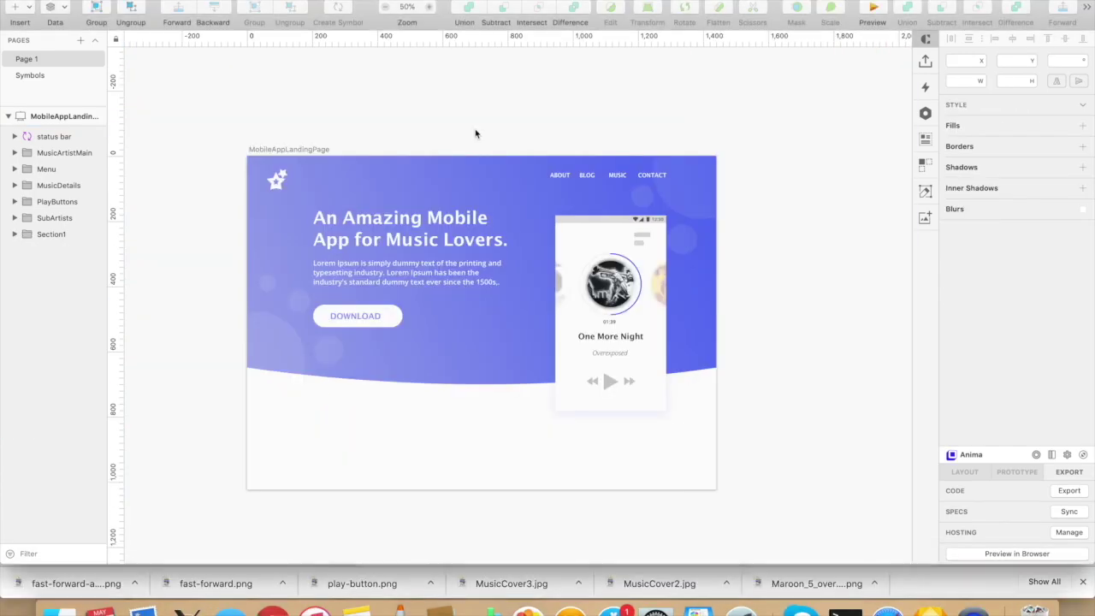
# - Add a shadow to the hero's gradient Mask shape, coloured with the gradient's own hex value 4665F1
pyautogui.press('super+plus')
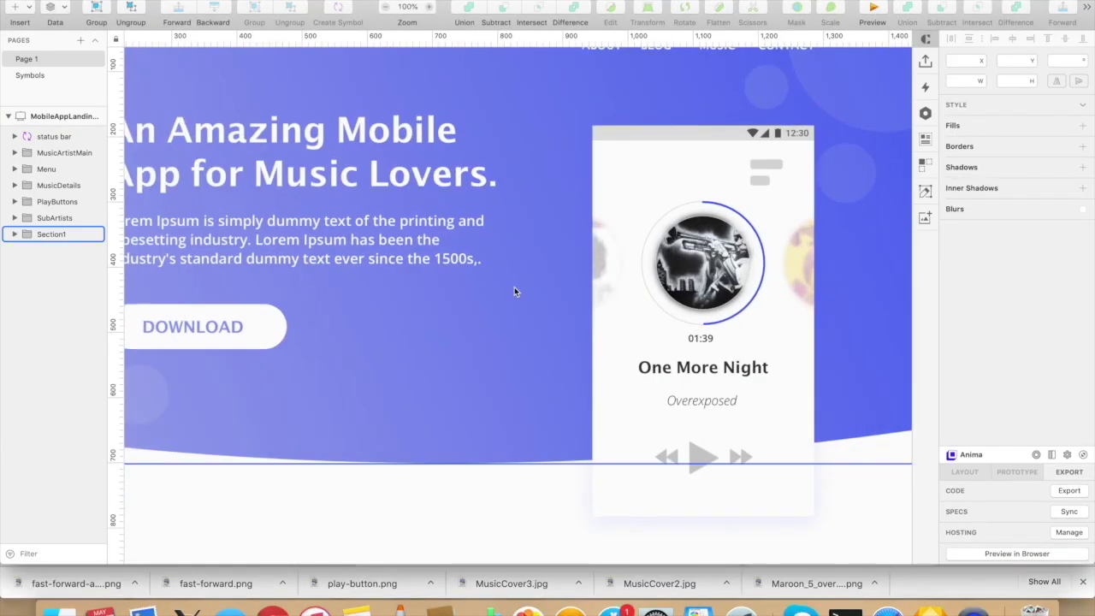
pyautogui.doubleClick(243, 396)
pyautogui.click(970, 354)
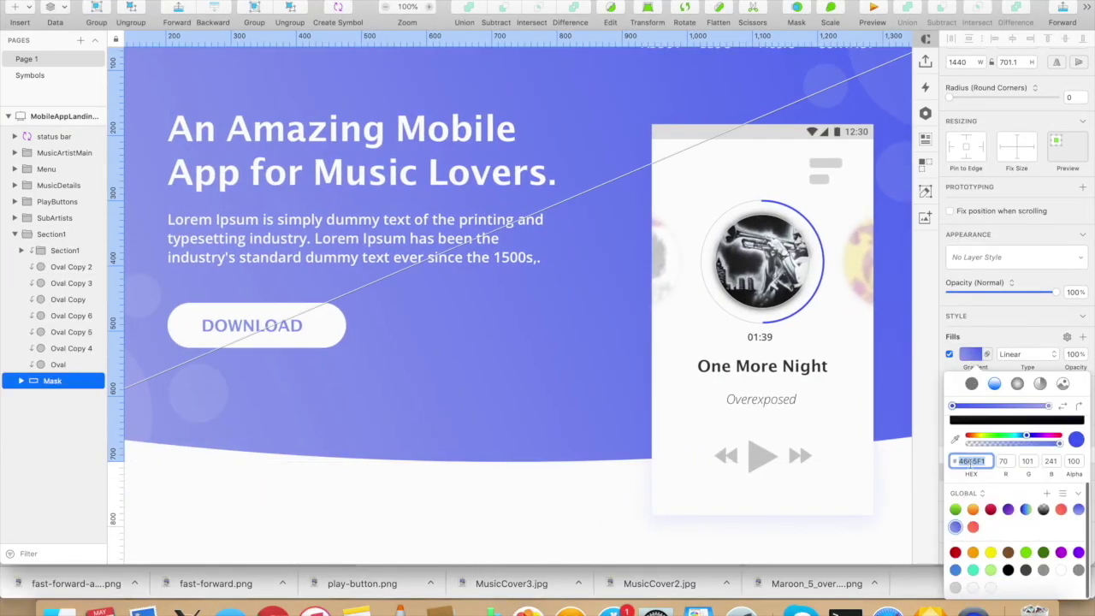
pyautogui.click(964, 358)
pyautogui.scroll(-5, 975, 443)
pyautogui.click(967, 399)
pyautogui.scroll(-2, 967, 398)
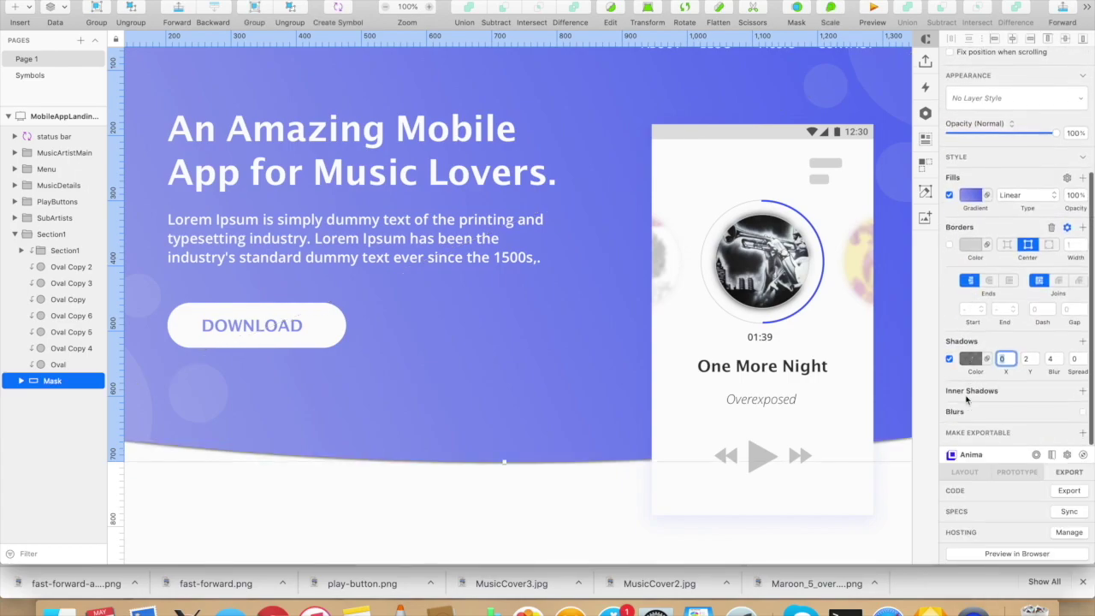
pyautogui.click(973, 362)
pyautogui.press('super+v')
pyautogui.press('Tab')
pyautogui.click(975, 358)
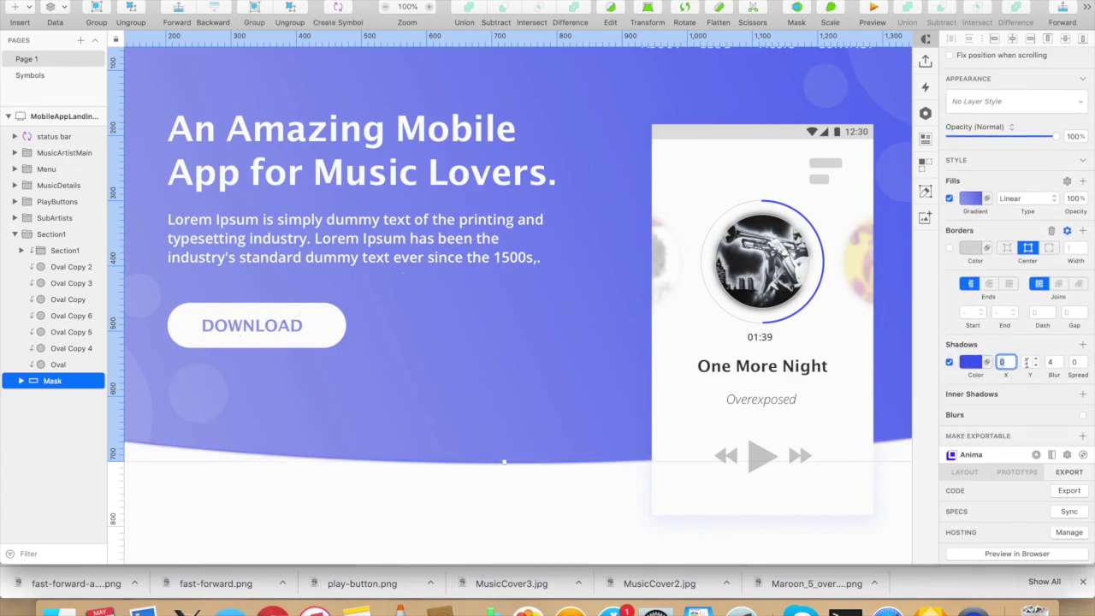
# - Set the hero shadow's Y offset to 15 and its blur to 20
pyautogui.press('Up')
pyautogui.press('Up')
pyautogui.press('Up')
pyautogui.press('Up')
pyautogui.press('Up')
pyautogui.press('Up')
pyautogui.press('Up')
pyautogui.press('Up')
pyautogui.press('Up')
pyautogui.press('Up')
pyautogui.press('Up')
pyautogui.press('Up')
pyautogui.press('Up')
pyautogui.press('Tab')
pyautogui.press('Up')
pyautogui.press('Up')
pyautogui.press('Up')
pyautogui.press('Up')
pyautogui.press('Up')
pyautogui.press('Up')
pyautogui.press('Up')
pyautogui.press('Up')
pyautogui.press('Up')
pyautogui.press('Up')
pyautogui.press('Up')
pyautogui.press('Up')
pyautogui.press('Up')
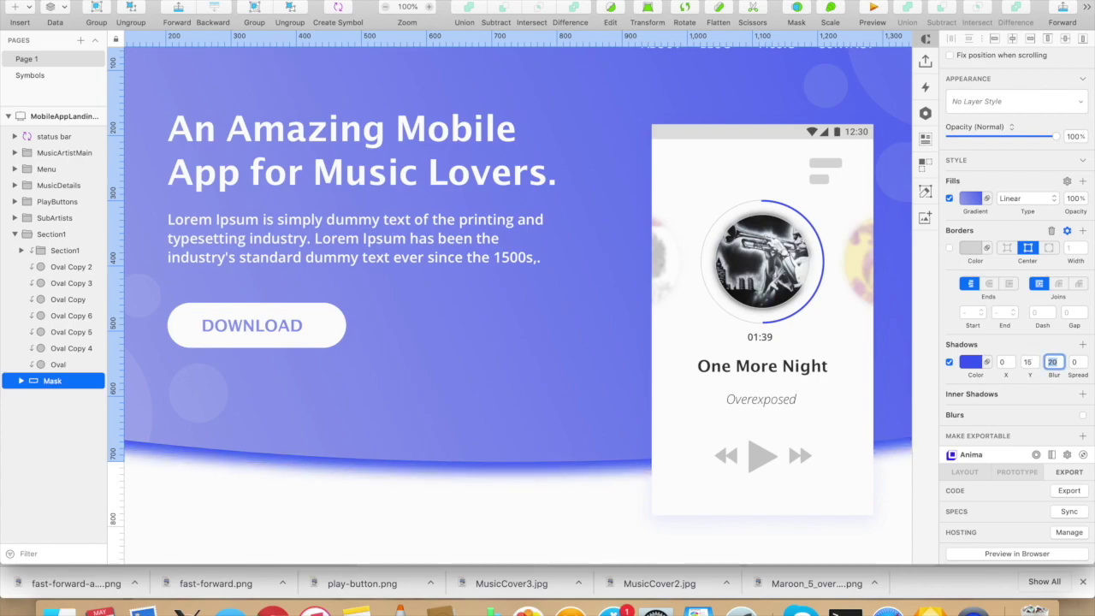
# - Reduce the hero shadow colour's alpha to 15 and close the colour picker
pyautogui.click(970, 362)
pyautogui.write('25')
pyautogui.press('Tab')
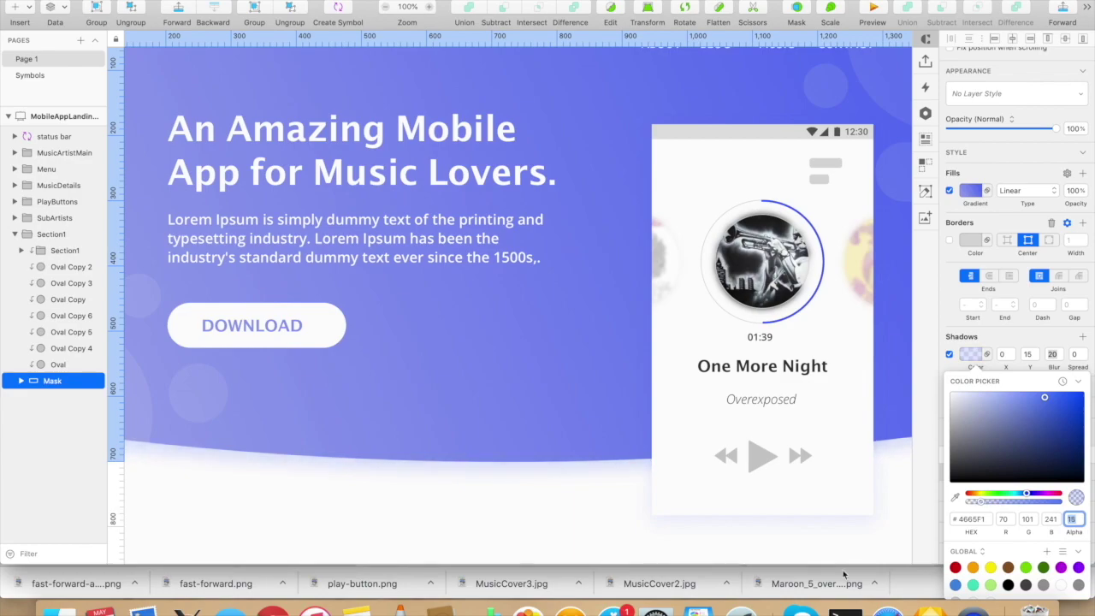
pyautogui.click(937, 556)
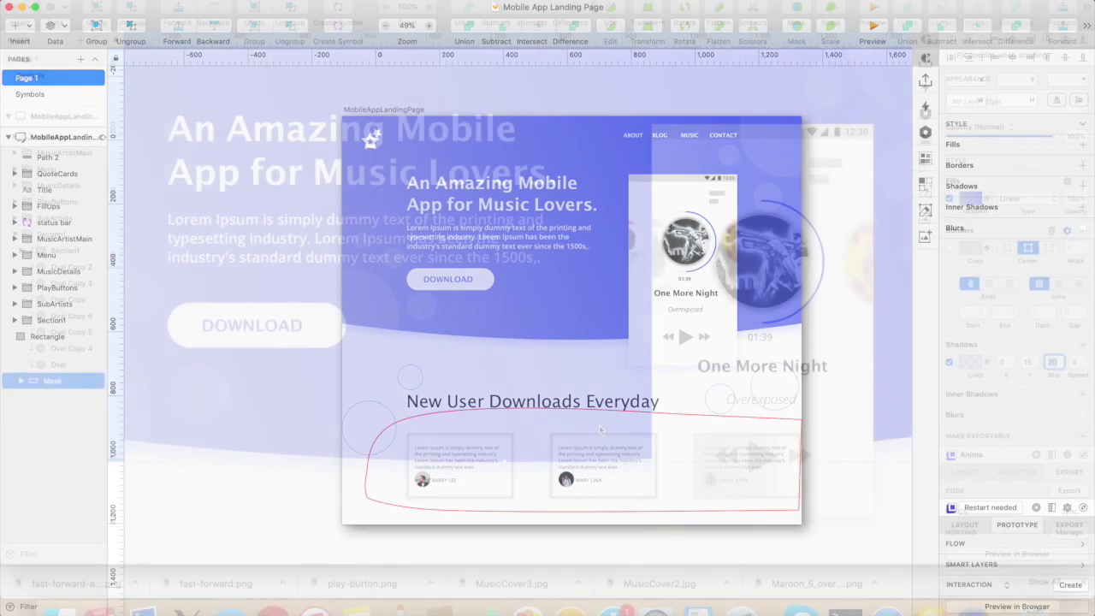
pyautogui.press('super+plus')
pyautogui.scroll(-2, 489, 406)
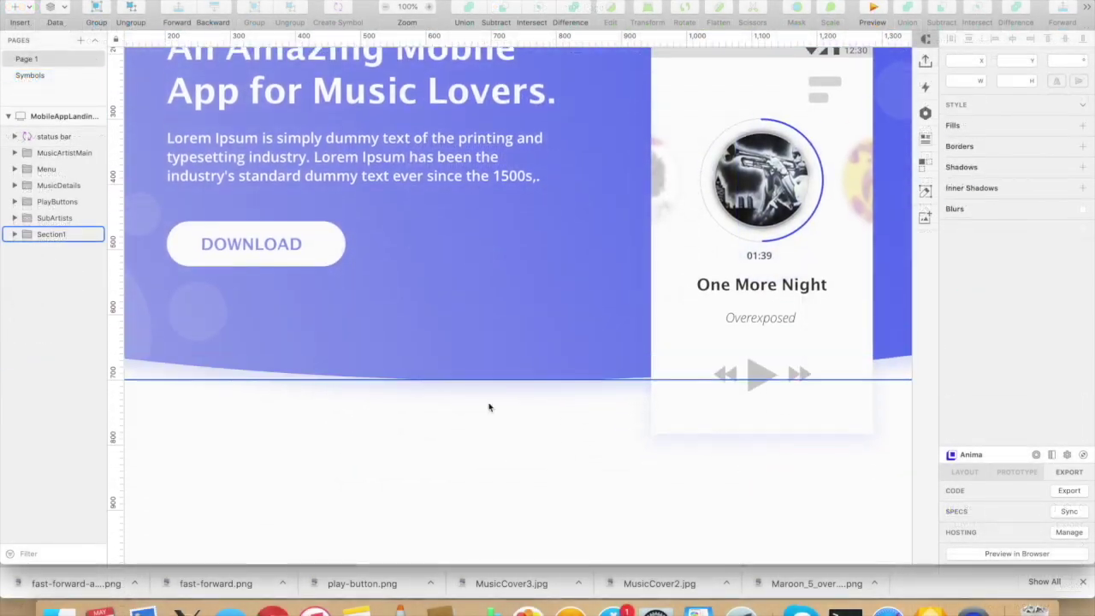
pyautogui.hscroll(-2, 490, 406)
pyautogui.scroll(1, 490, 406)
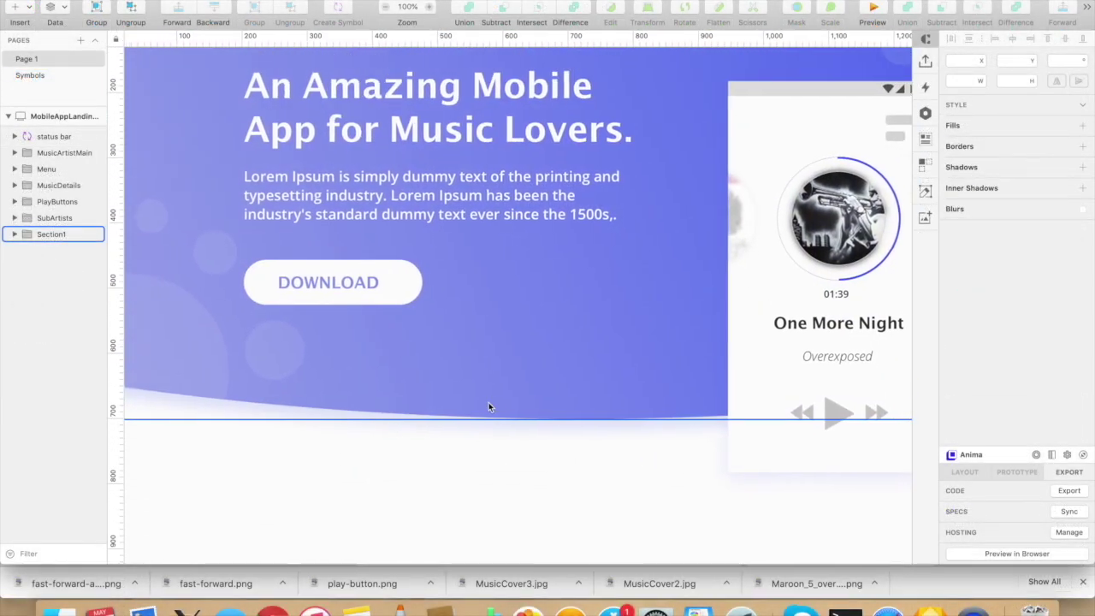
# - Add a text box about 593 by 68 below the hero reading "New Users Downloads Everyday"
pyautogui.scroll(-1, 489, 406)
pyautogui.scroll(-2, 489, 408)
pyautogui.moveTo(265, 413); pyautogui.dragTo(655, 462)
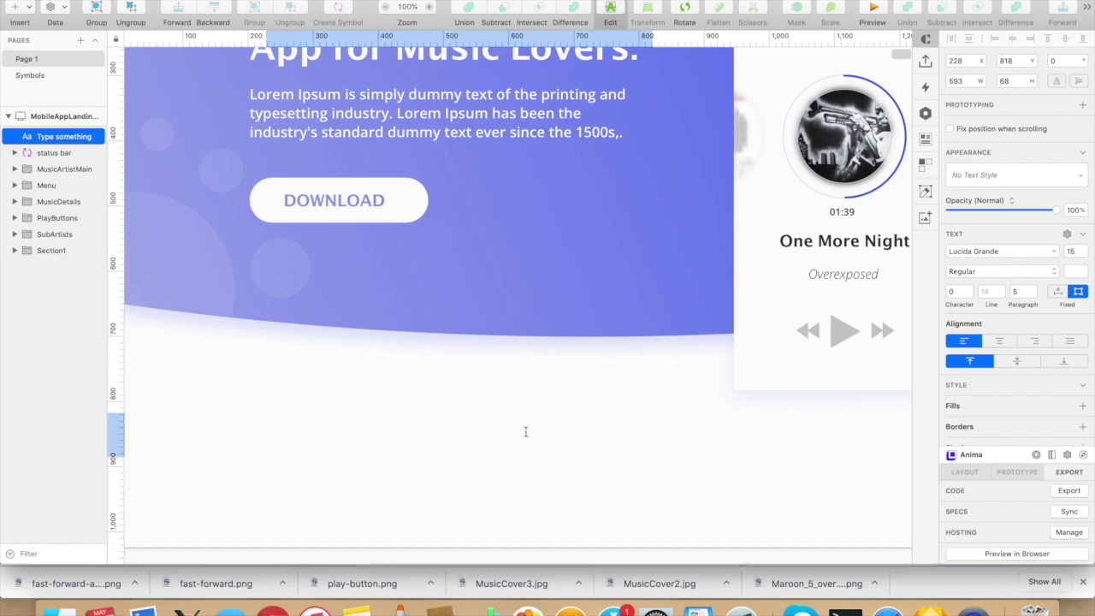
pyautogui.press('Escape')
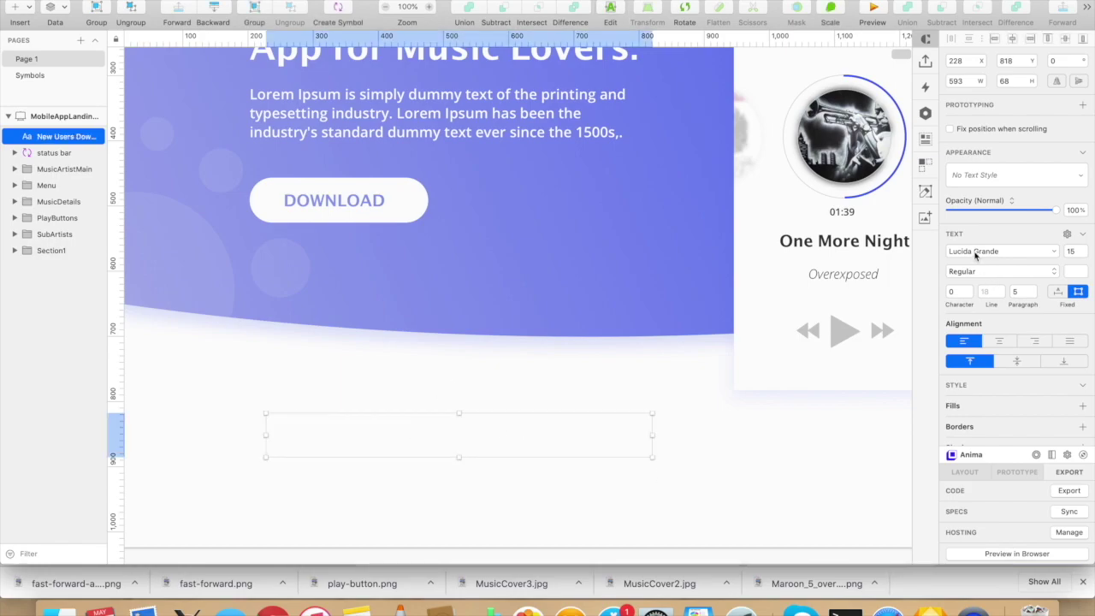
# - Set the new heading to Arial Hebrew at size 54, coloured 363535 sampled from the player's One More Night title
pyautogui.click(975, 251)
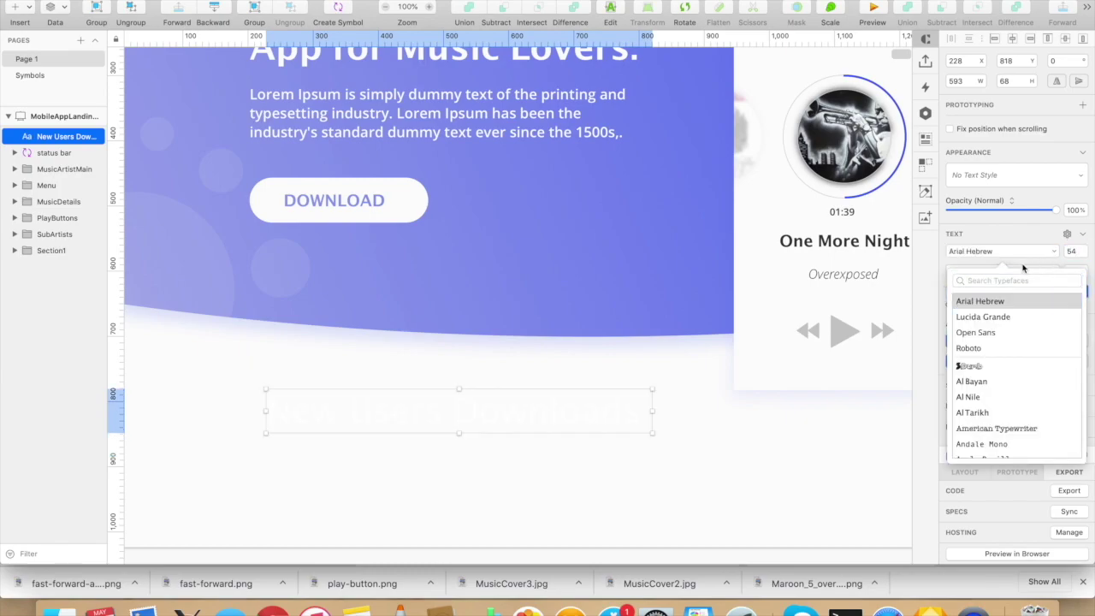
pyautogui.click(1022, 266)
pyautogui.click(993, 294)
pyautogui.press('Tab')
pyautogui.click(956, 406)
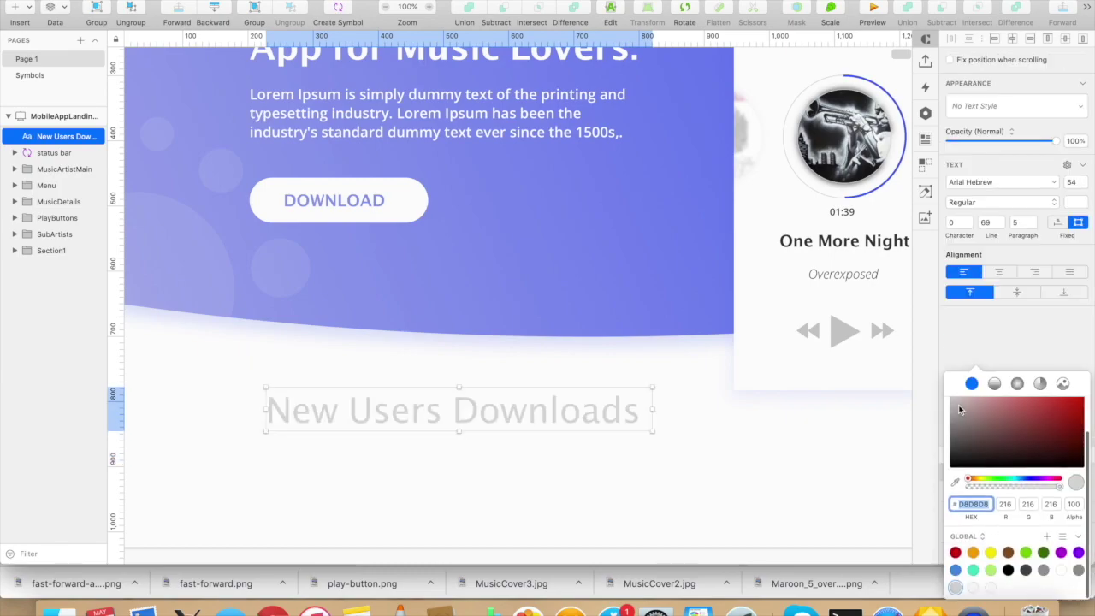
pyautogui.click(956, 522)
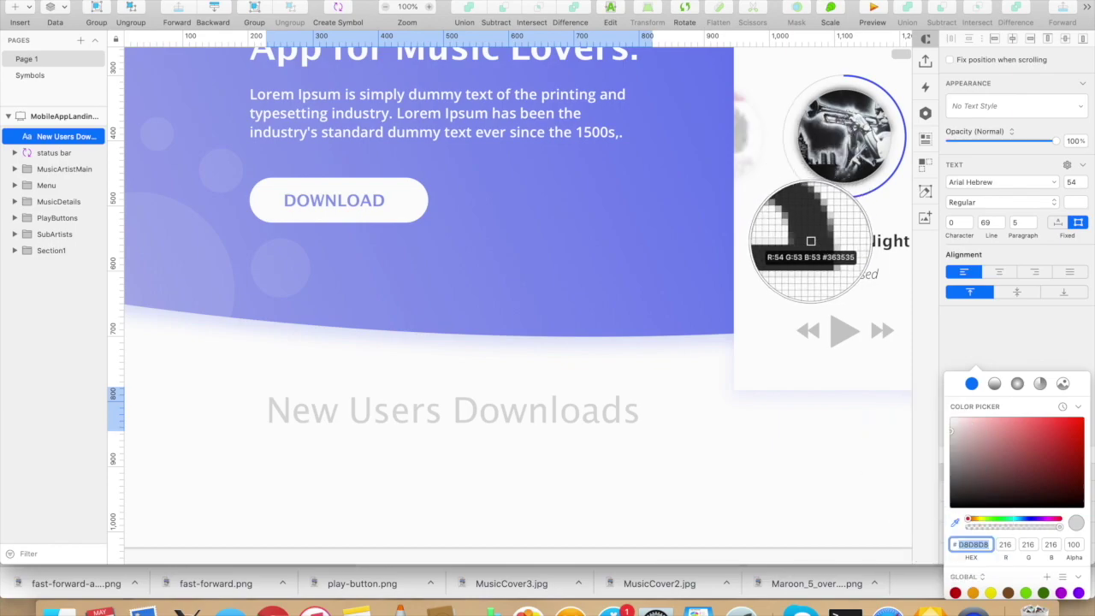
pyautogui.click(810, 242)
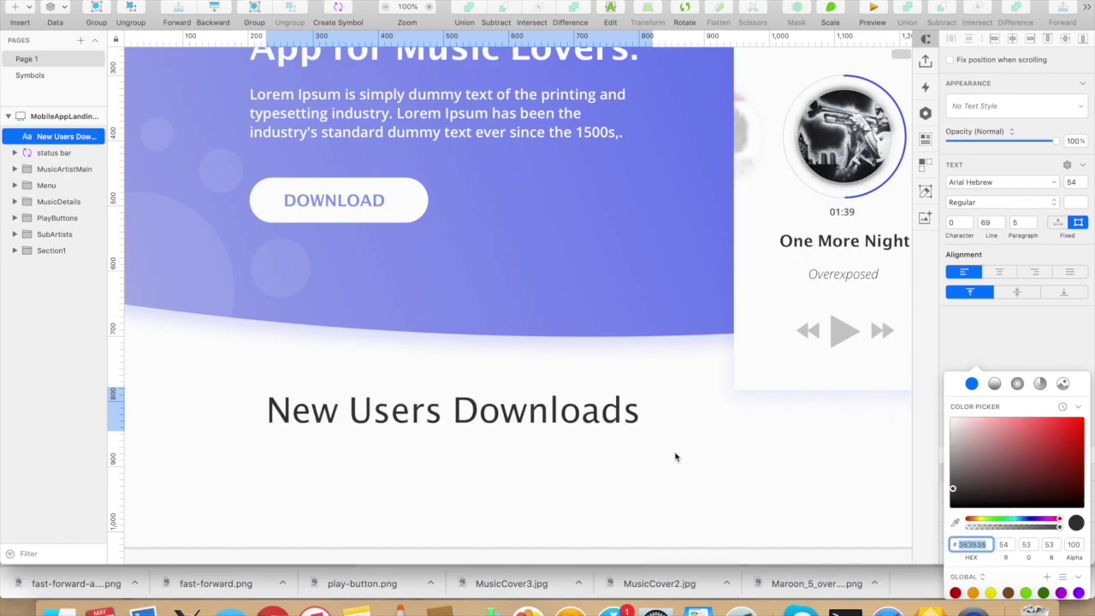
# - Widen the heading's text box to about 825 and correct its wording to "New User Downloads Everyday"
pyautogui.moveTo(651, 409); pyautogui.dragTo(823, 415)
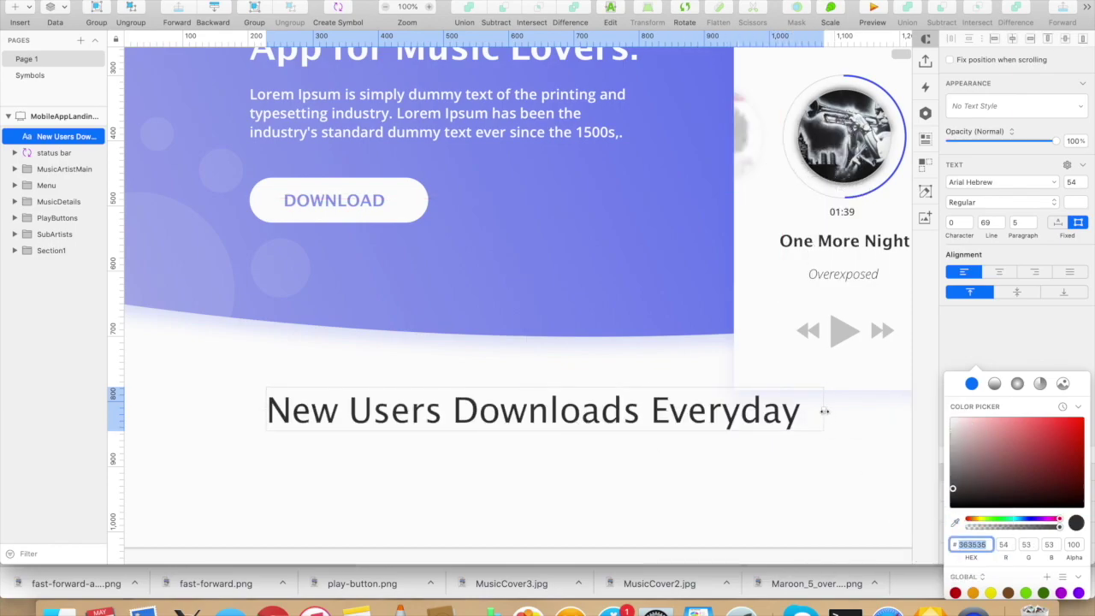
pyautogui.doubleClick(435, 411)
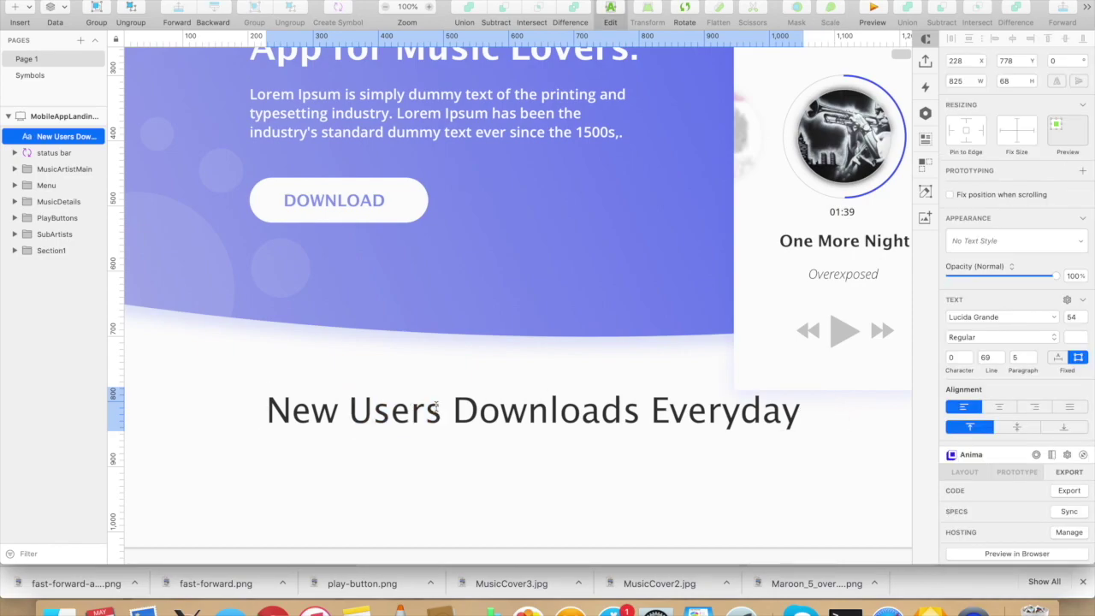
pyautogui.press('BackSpace')
pyautogui.click(456, 453)
# - Set the MobileAppLandingPage artboard's height to 1280
pyautogui.click(40, 120)
pyautogui.click(1011, 112)
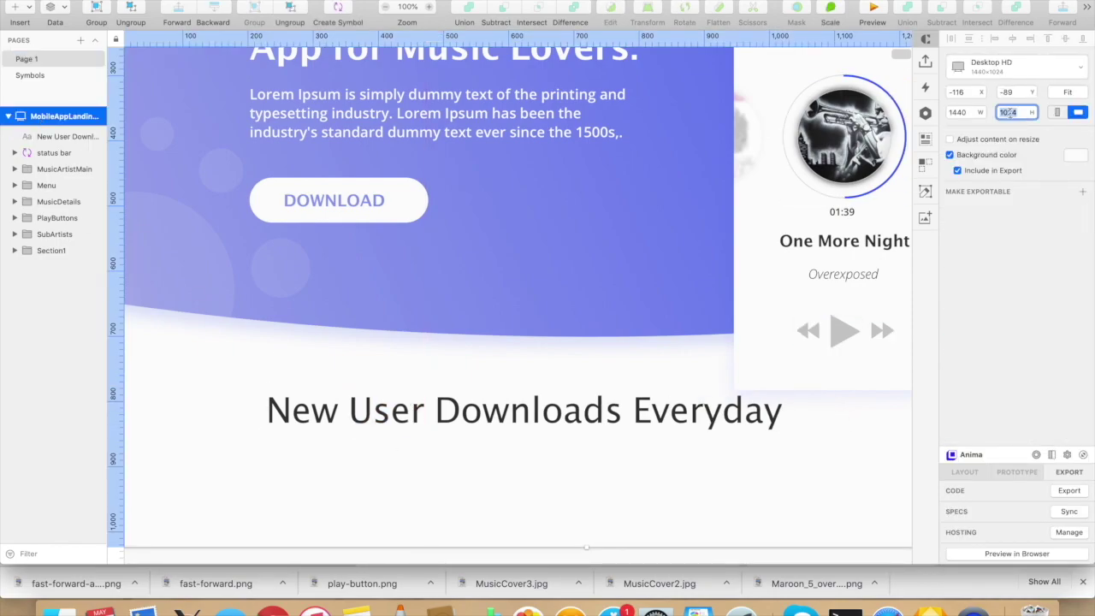
pyautogui.write('1280')
pyautogui.press('Tab')
# - Move the New User Downloads Everyday heading down to Y 838
pyautogui.click(557, 384)
pyautogui.press('super+minus')
pyautogui.click(527, 365)
pyautogui.click(526, 365)
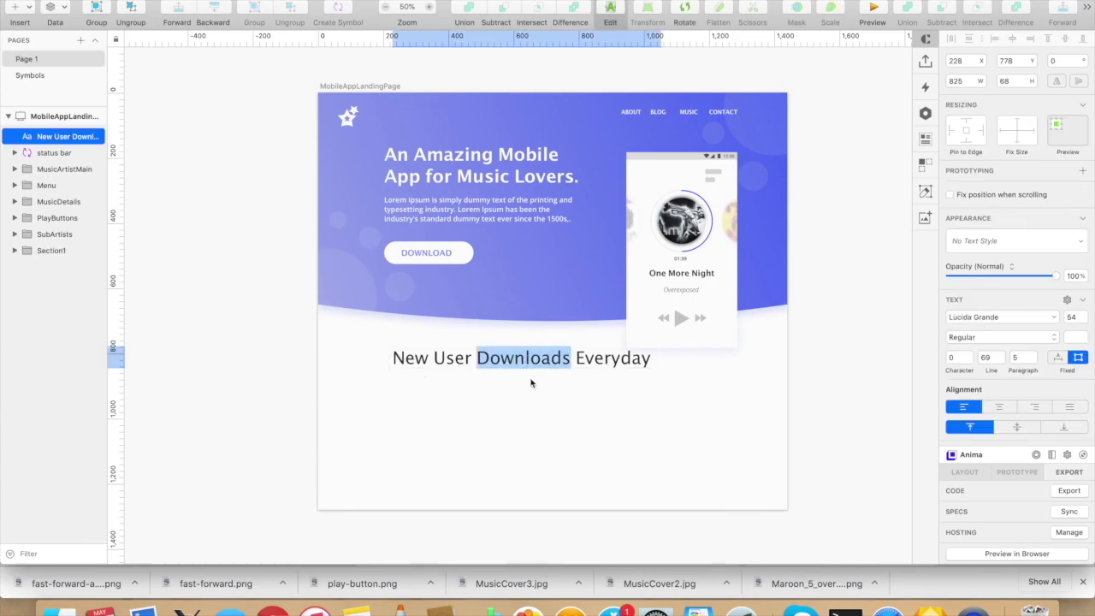
pyautogui.hotkey('shift', 'Down')
pyautogui.hotkey('shift', 'Down')
pyautogui.hotkey('shift', 'Down')
pyautogui.hotkey('shift', 'Down')
pyautogui.hotkey('shift', 'Down')
pyautogui.hotkey('shift', 'Down')
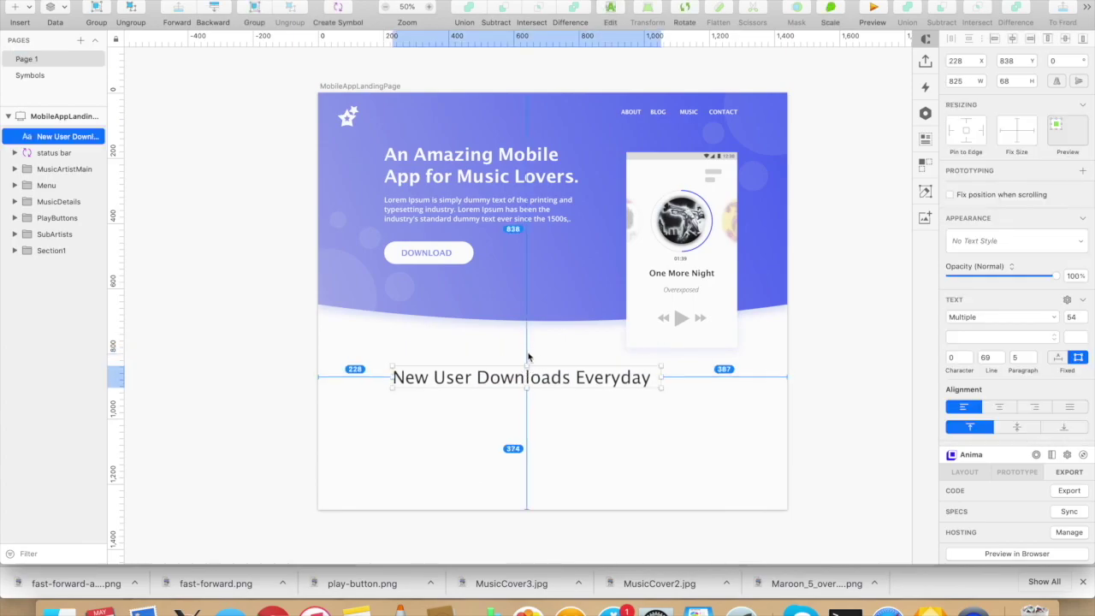
# - Draw a 330 by 225 rectangle below the heading, aligned with its left edge at X 228, Y 995
pyautogui.click(591, 435)
pyautogui.press('super+plus')
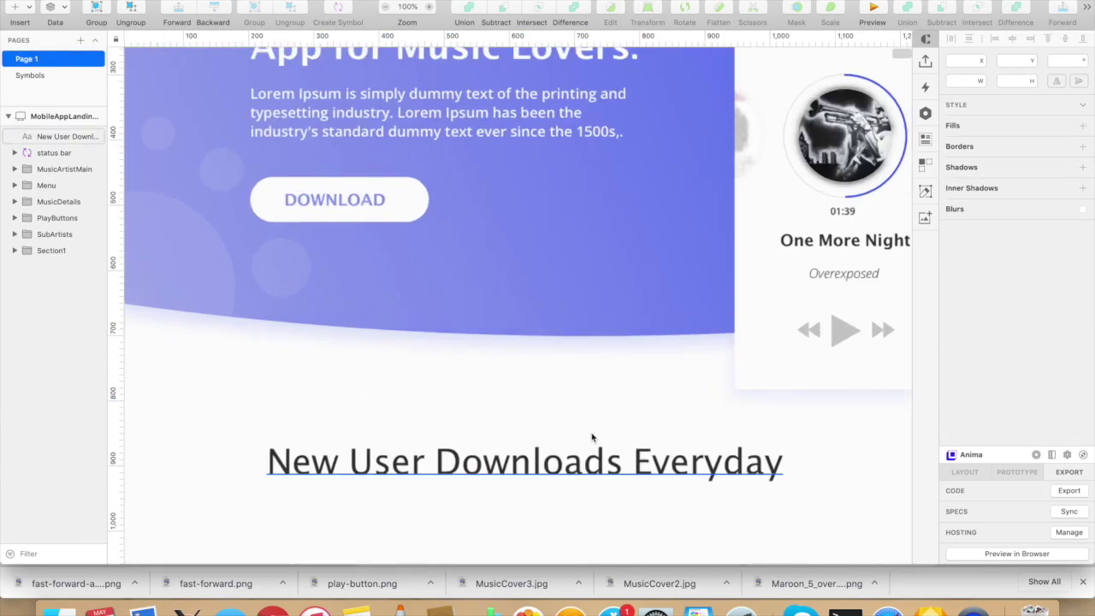
pyautogui.scroll(-3, 592, 435)
pyautogui.hscroll(-5, 591, 435)
pyautogui.moveTo(447, 429); pyautogui.dragTo(631, 511)
pyautogui.click(965, 81)
pyautogui.write('330')
pyautogui.press('Tab')
pyautogui.write('225')
pyautogui.press('Tab')
pyautogui.scroll(-2, 707, 220)
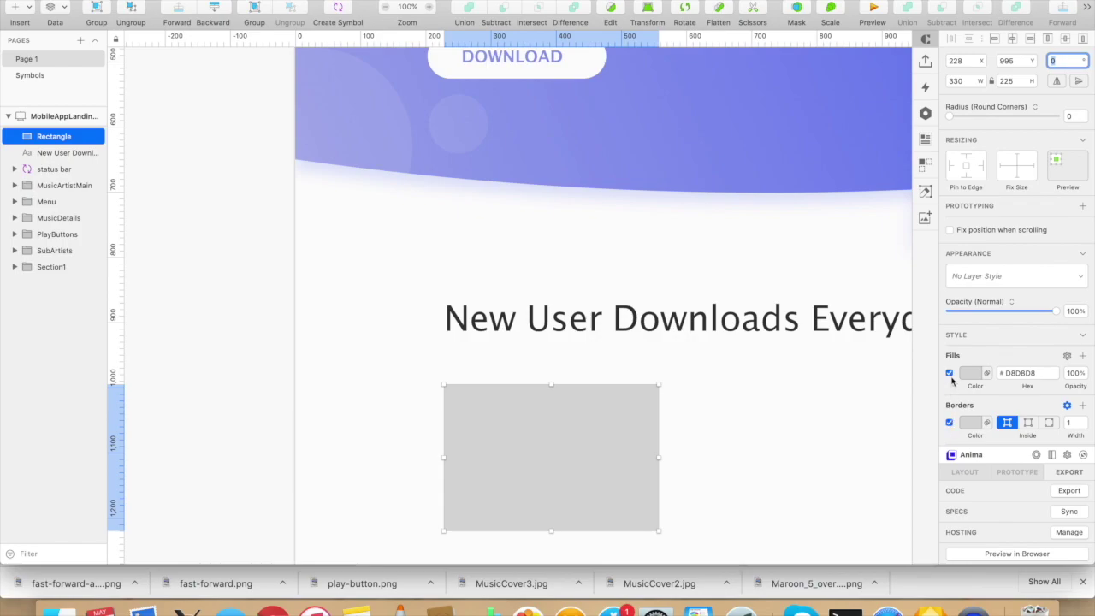
# - Turn off the rectangle's fill and colour its border with the heading's dark text colour
pyautogui.click(949, 373)
pyautogui.click(970, 423)
pyautogui.click(956, 525)
pyautogui.click(740, 318)
pyautogui.press('Escape')
# - Give the rectangle a shadow with Y offset 3 and blur 10, and lighten its border to CACACA
pyautogui.scroll(-2, 976, 393)
pyautogui.click(964, 373)
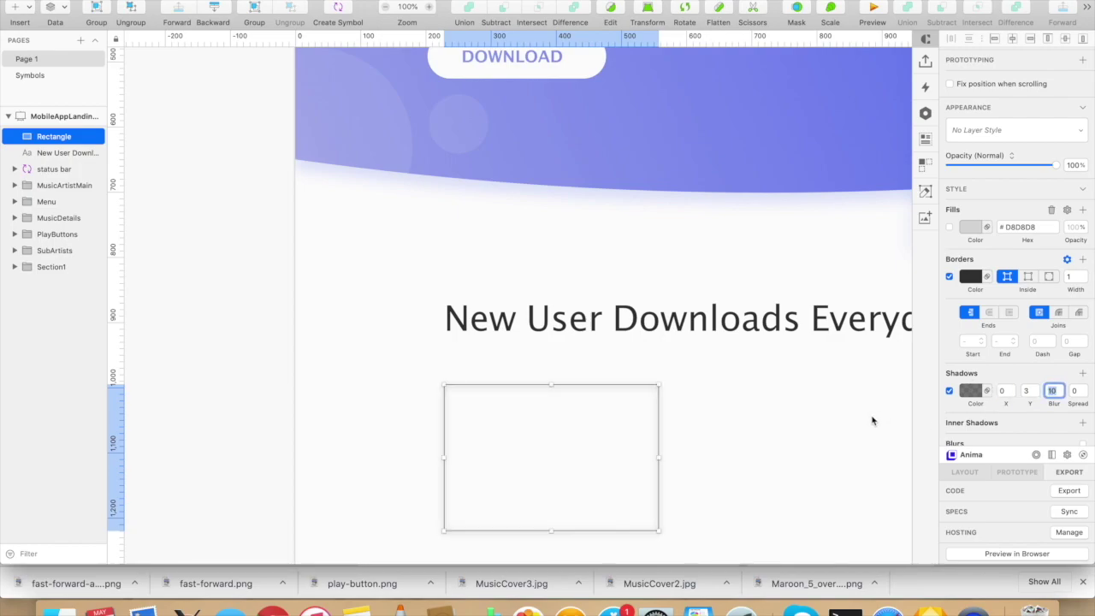
pyautogui.click(972, 277)
pyautogui.click(950, 363)
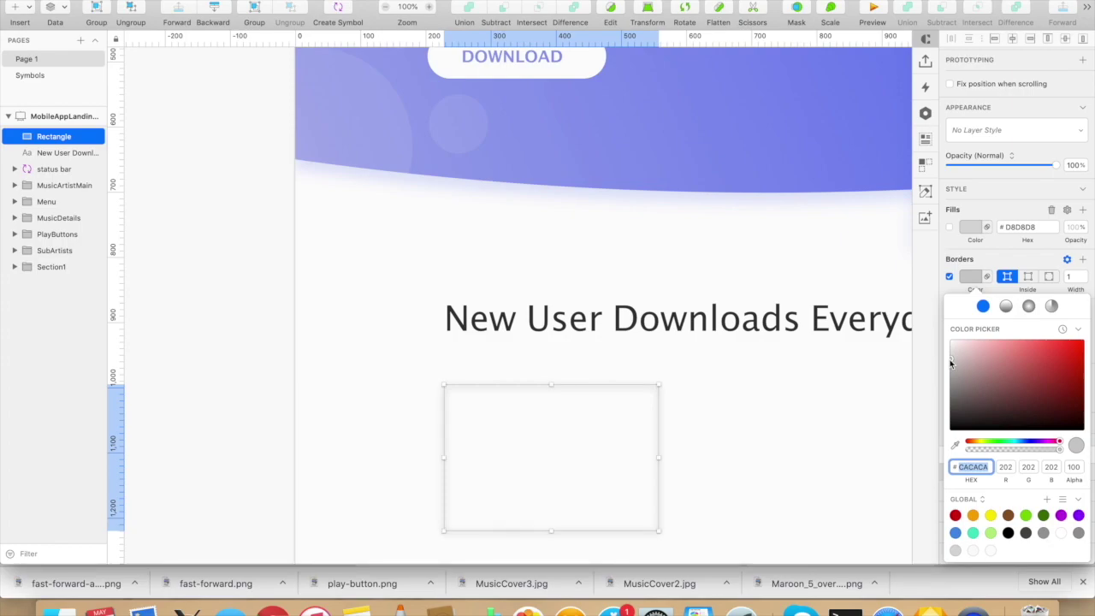
pyautogui.click(731, 457)
# - Add a placeholder text box about 285 wide inside the rectangle, with text size 15
pyautogui.click(494, 430)
pyautogui.moveTo(458, 402); pyautogui.dragTo(643, 480)
pyautogui.write('15')
pyautogui.press('Return')
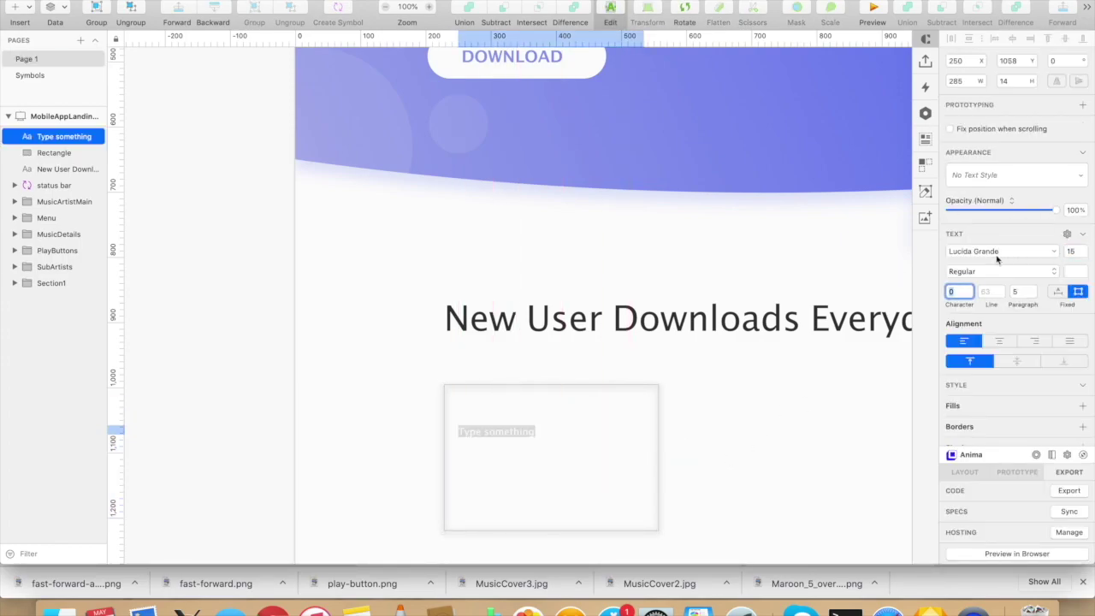
pyautogui.click(1000, 251)
pyautogui.click(624, 463)
pyautogui.click(514, 437)
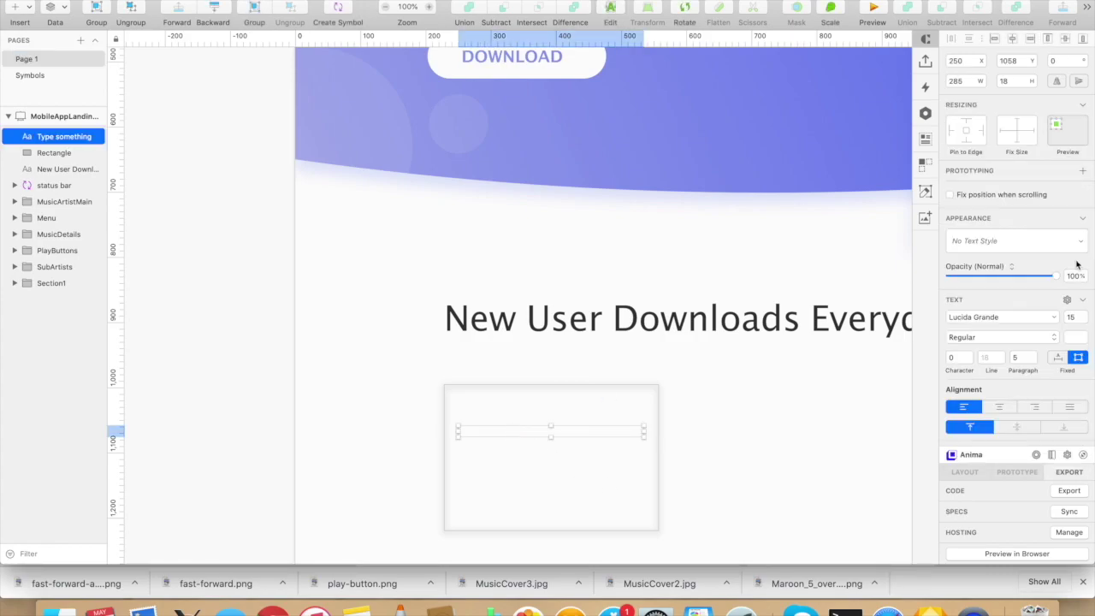
# - Set the card's placeholder text to Open Sans, coloured 363535 sampled from the heading at 50% opacity
pyautogui.click(1000, 317)
pyautogui.click(973, 398)
pyautogui.click(974, 399)
pyautogui.scroll(-4, 960, 419)
pyautogui.click(971, 354)
pyautogui.click(955, 522)
pyautogui.click(783, 323)
pyautogui.click(1001, 362)
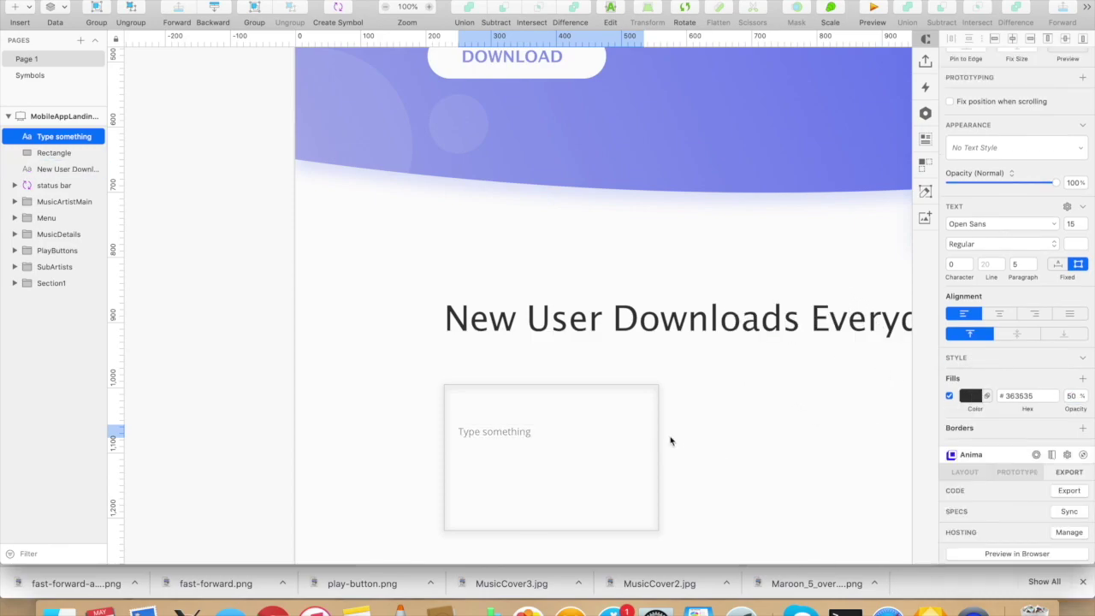
# - Copy the first sentence of the hero's Lorem Ipsum subtext
pyautogui.scroll(4, 548, 428)
pyautogui.click(488, 91)
pyautogui.doubleClick(481, 94)
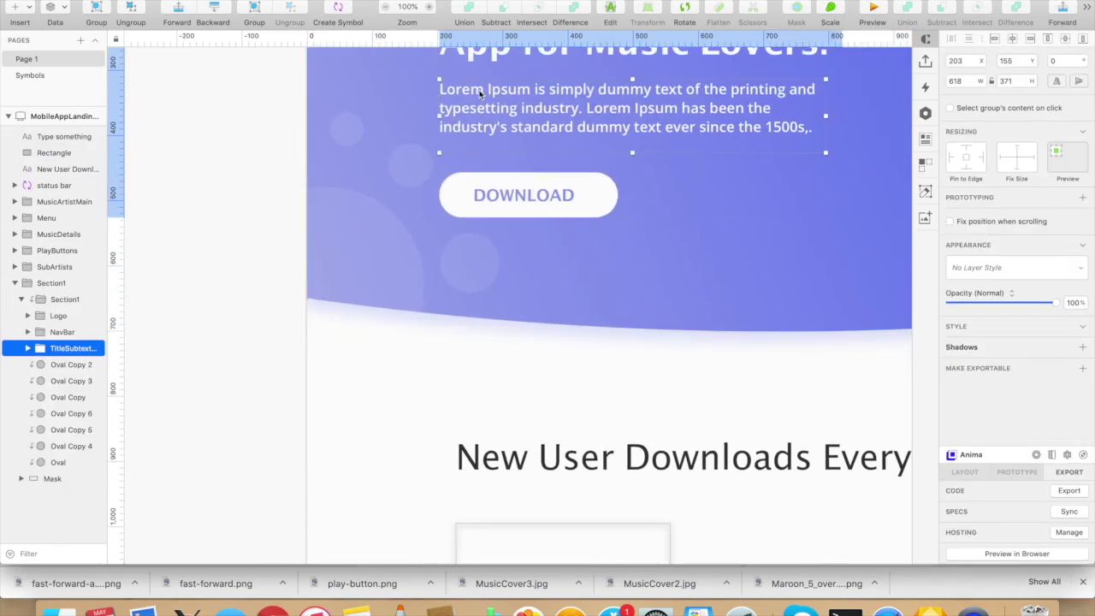
pyautogui.doubleClick(473, 89)
pyautogui.moveTo(474, 89); pyautogui.dragTo(531, 118)
pyautogui.click(586, 244)
# - Replace the card's placeholder with "Lorem Ipsum is simply dummy text of the printing and typesetting industry." and move it to X 251, Y 1039
pyautogui.scroll(-2, 587, 390)
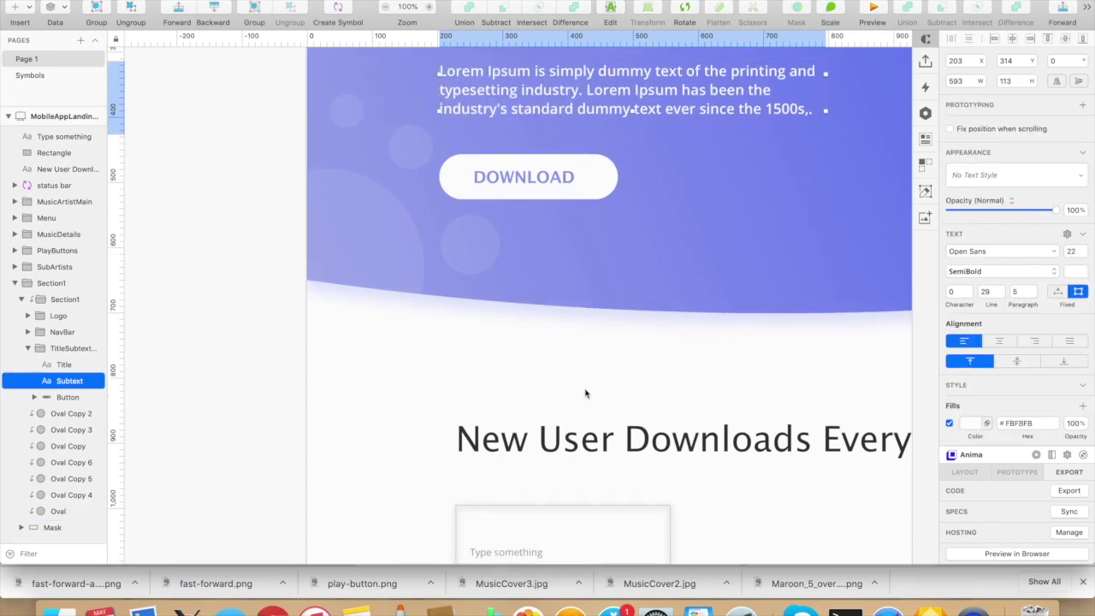
pyautogui.doubleClick(504, 520)
pyautogui.write('Lorem Ipsum is simply dummy text of the printing and typesetting industry.')
pyautogui.click(730, 497)
pyautogui.moveTo(565, 529); pyautogui.dragTo(562, 514)
# - Draw a 50 by 50 circle under the card's text at X 251, Y 1124
pyautogui.scroll(-3, 695, 508)
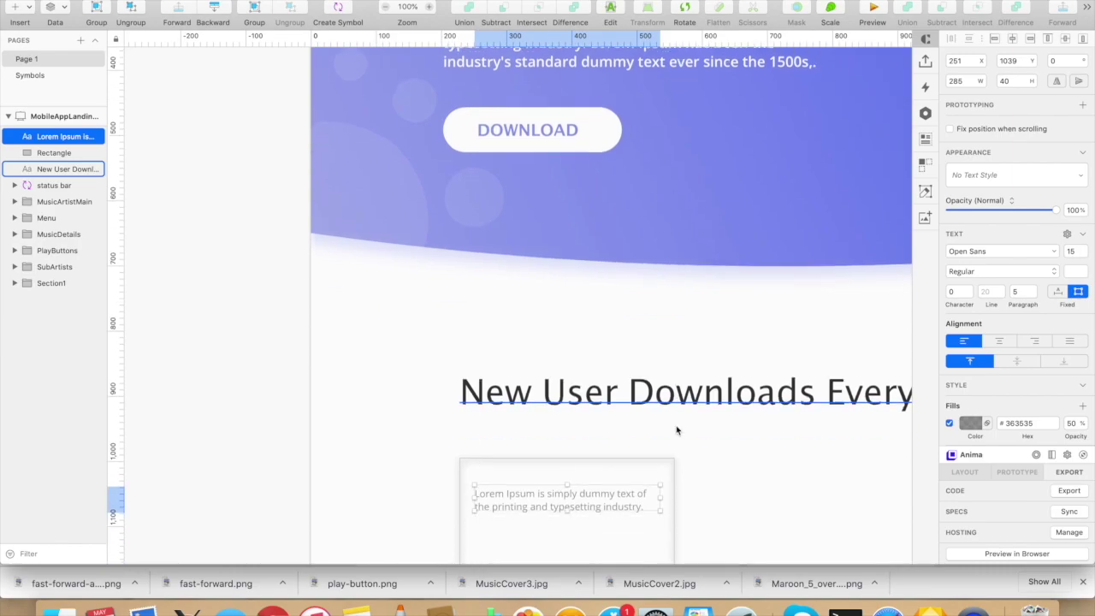
pyautogui.press('o')
pyautogui.moveTo(479, 487); pyautogui.dragTo(513, 526)
pyautogui.click(958, 80)
pyautogui.write('50')
pyautogui.press('Tab')
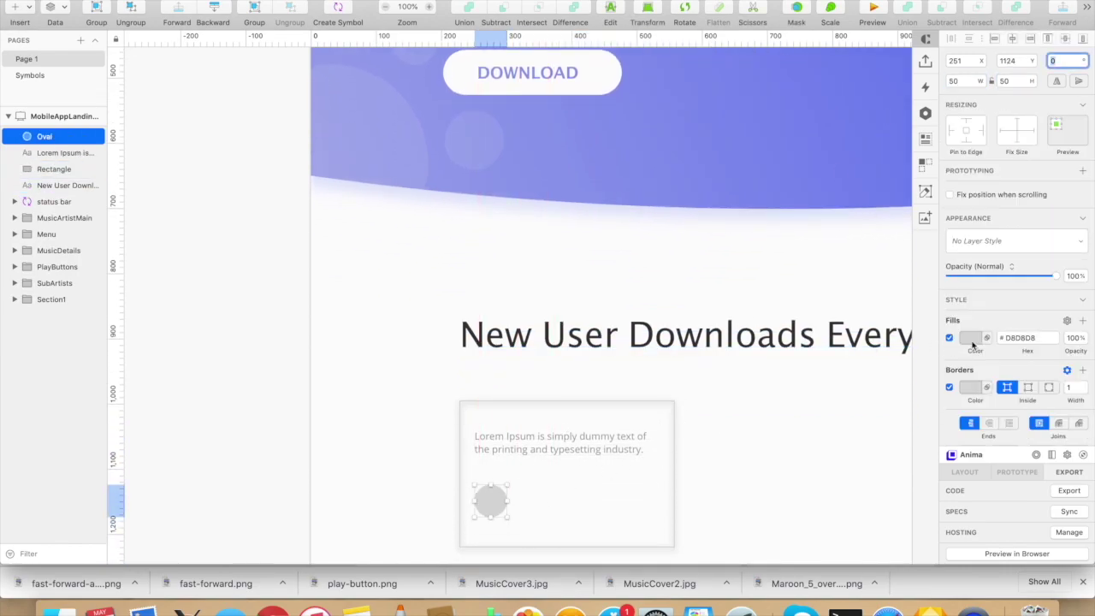
# - Fill the circle with a portrait image from the Faces set in Sketch Data
pyautogui.click(973, 340)
pyautogui.click(1063, 368)
pyautogui.click(1048, 391)
pyautogui.moveTo(1032, 418)
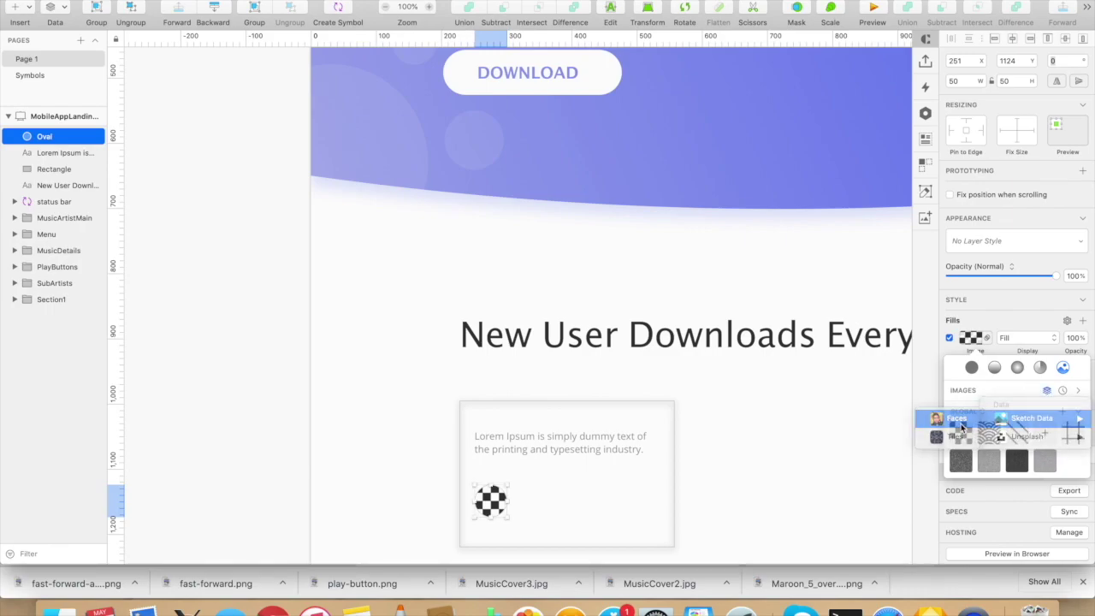
pyautogui.click(958, 419)
pyautogui.click(537, 500)
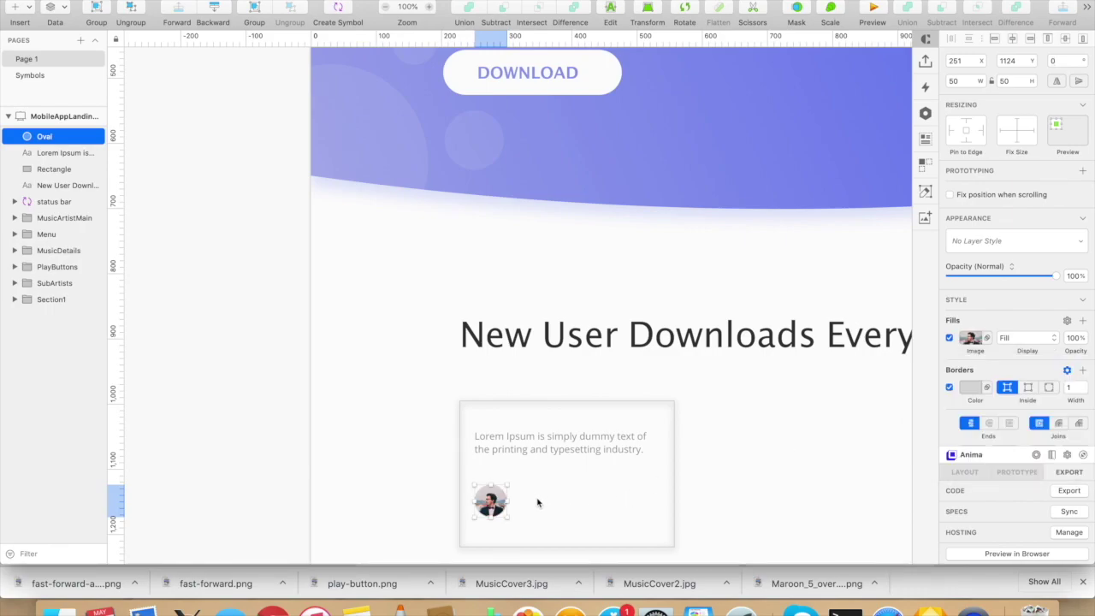
# - Add a text box about 120 by 25 beside the portrait containing the reviewer's name in capitals
pyautogui.press('t')
pyautogui.moveTo(518, 501); pyautogui.dragTo(597, 513)
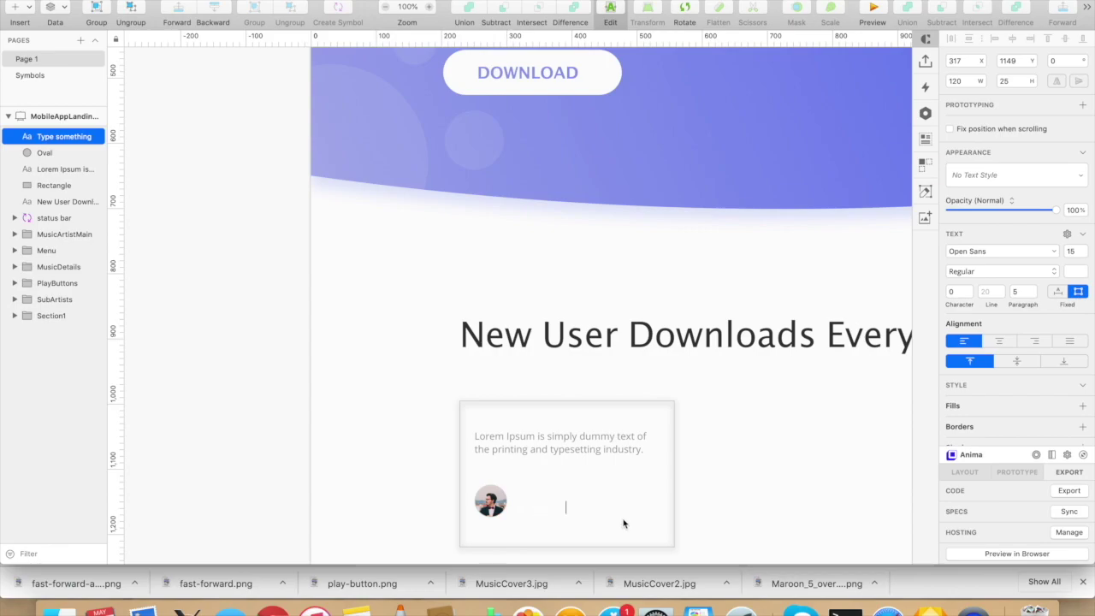
pyautogui.press('Escape')
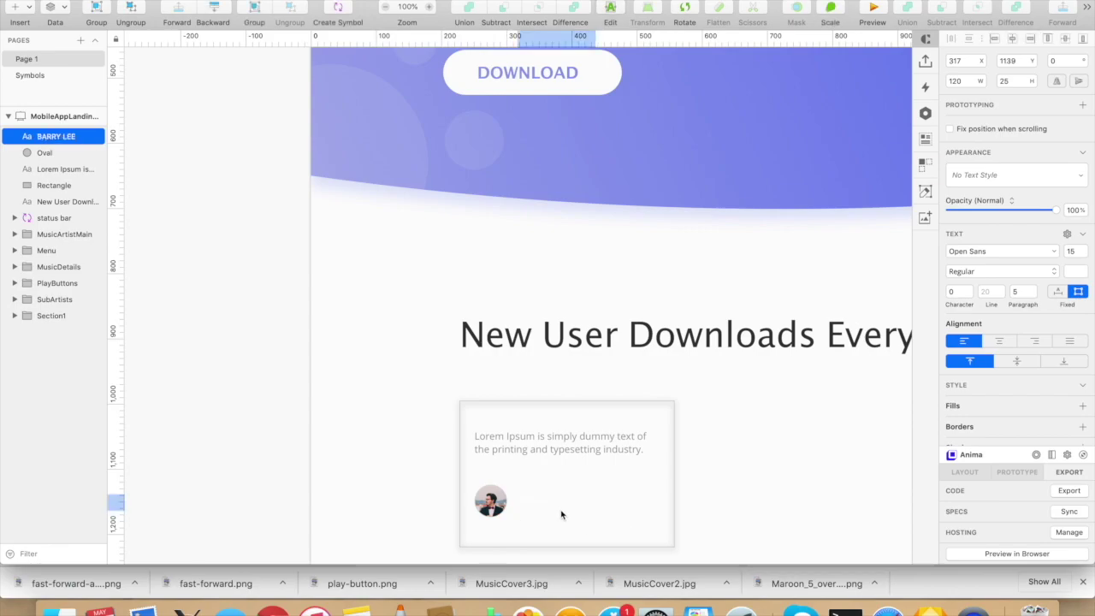
# - Set the reviewer's name to Arial Hebrew with the colour 989898 sampled from the card's paragraph
pyautogui.click(979, 252)
pyautogui.click(981, 304)
pyautogui.click(961, 403)
pyautogui.click(966, 357)
pyautogui.click(956, 523)
pyautogui.click(599, 450)
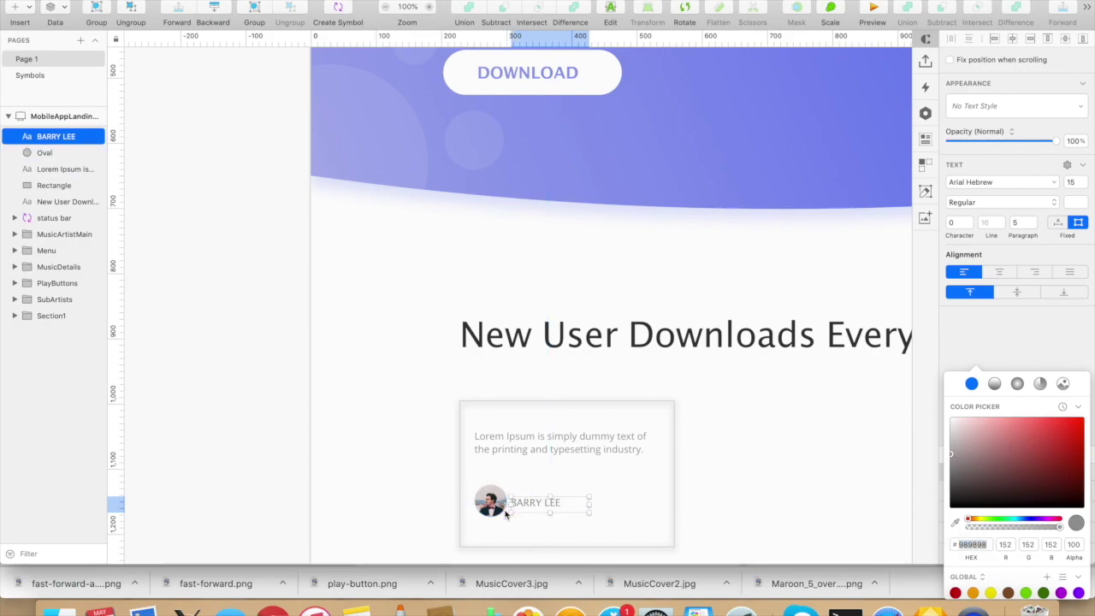
# - Nudge the reviewer's name left beside the portrait and narrow its text box to fit the name
pyautogui.scroll(5, 530, 509)
pyautogui.press('Left')
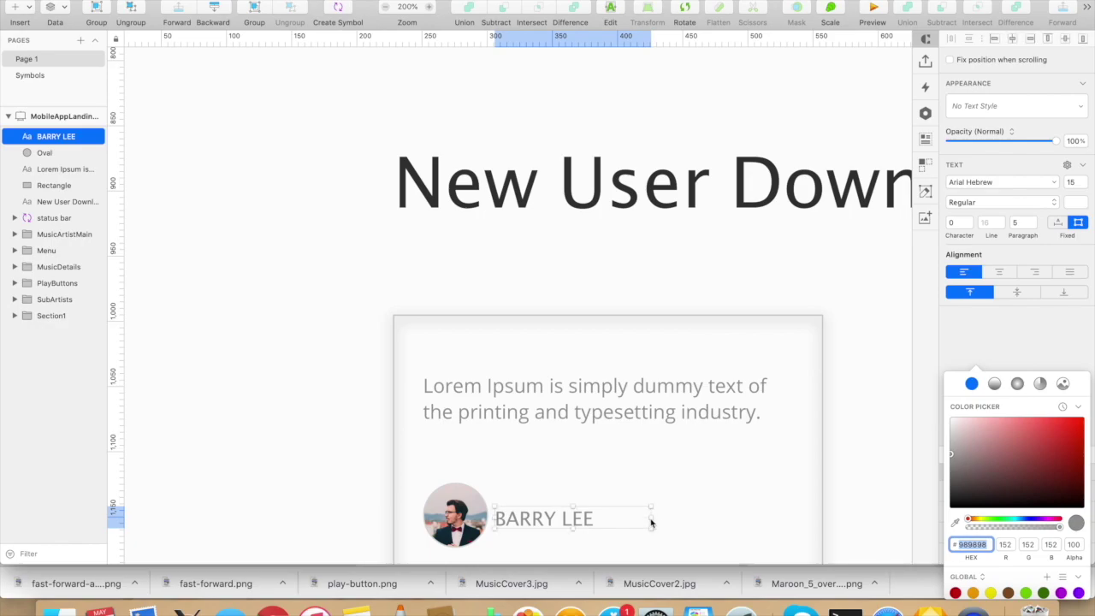
pyautogui.moveTo(650, 517); pyautogui.dragTo(596, 518)
# - Try to copy the second sentence of the hero subtext to the end of the card's paragraph
pyautogui.scroll(10, 655, 428)
pyautogui.click(677, 195)
pyautogui.doubleClick(677, 195)
pyautogui.doubleClick(677, 195)
pyautogui.doubleClick(677, 195)
pyautogui.doubleClick(677, 195)
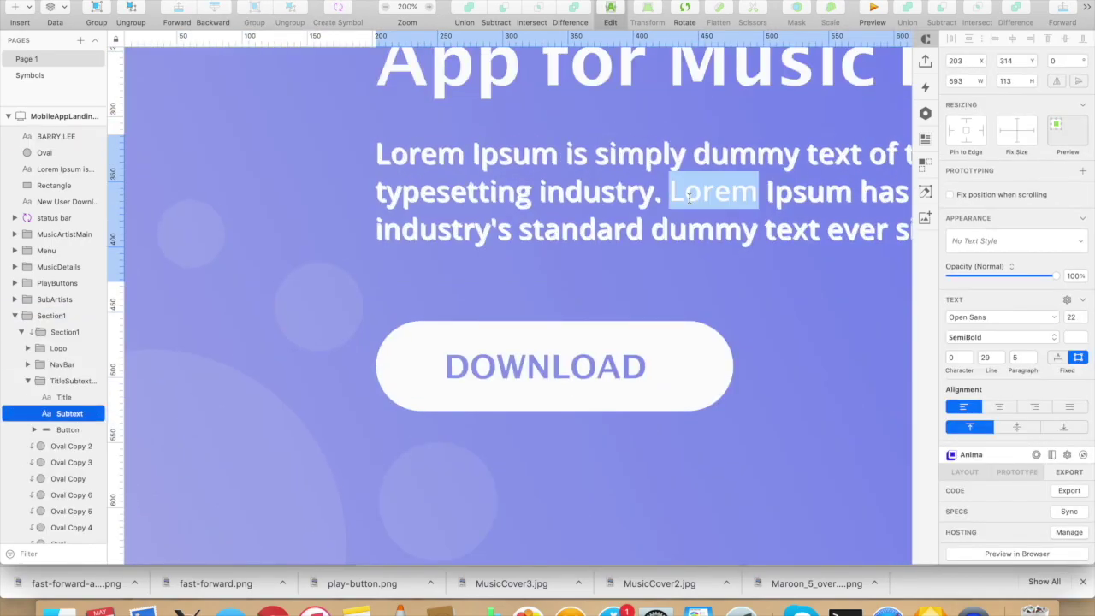
pyautogui.moveTo(675, 196); pyautogui.dragTo(733, 259)
pyautogui.scroll(-15, 733, 257)
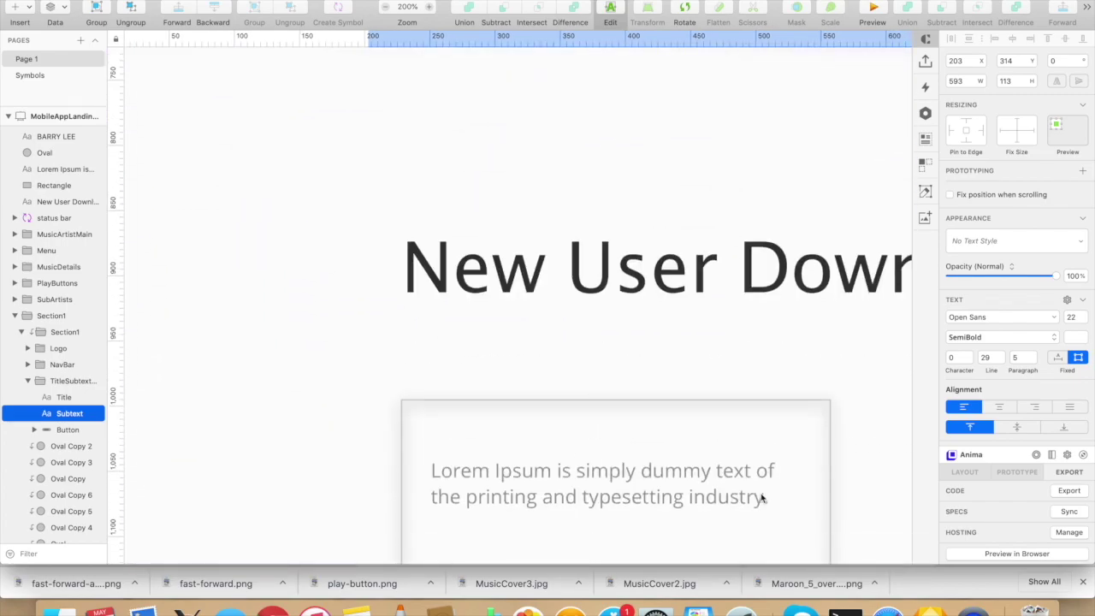
pyautogui.click(754, 501)
pyautogui.doubleClick(774, 498)
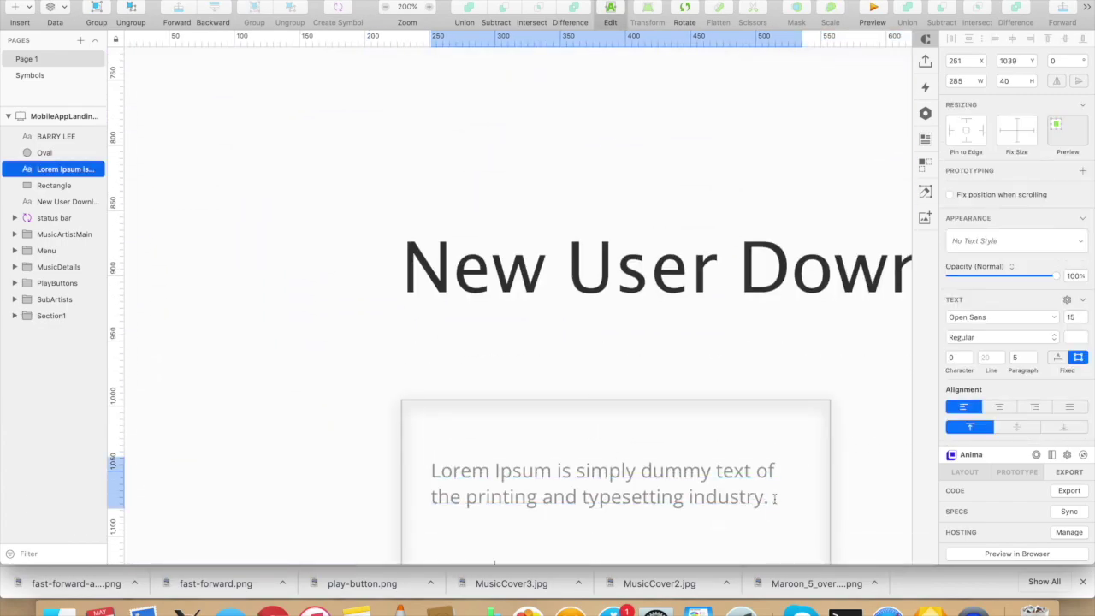
# - Copy the hero Subtext's "Lorem Ipsum has been the industry's standard dummy text ever since the 1500s,." and append it twice to the card's paragraph
pyautogui.scroll(15, 469, 336)
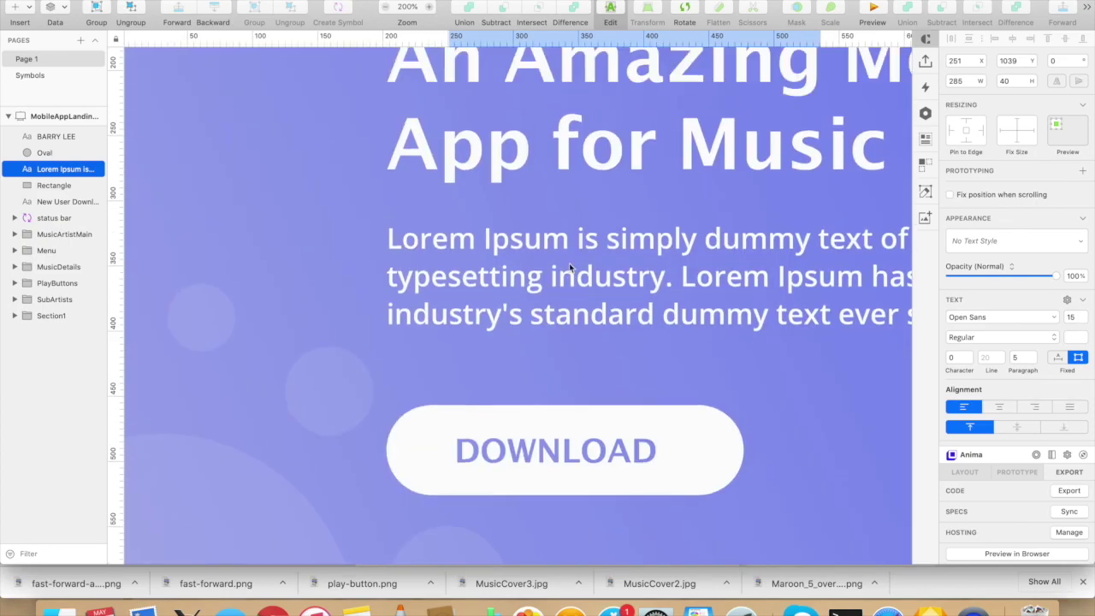
pyautogui.click(569, 264)
pyautogui.click(14, 317)
pyautogui.click(21, 332)
pyautogui.click(68, 381)
pyautogui.click(28, 380)
pyautogui.click(66, 414)
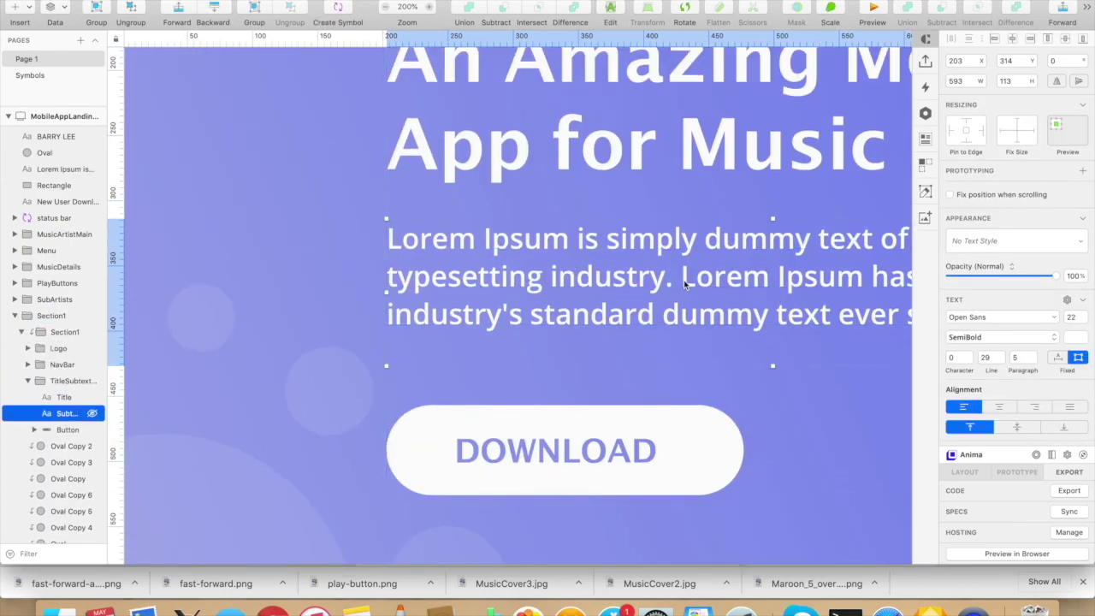
pyautogui.doubleClick(684, 284)
pyautogui.moveTo(681, 276); pyautogui.dragTo(960, 399)
pyautogui.scroll(-15, 760, 372)
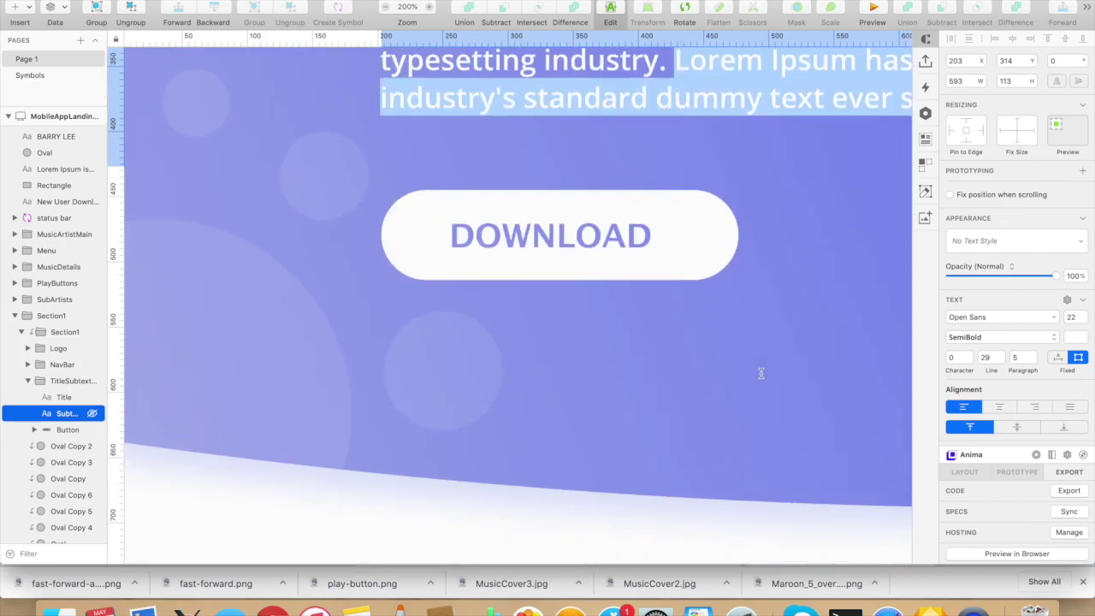
pyautogui.click(682, 457)
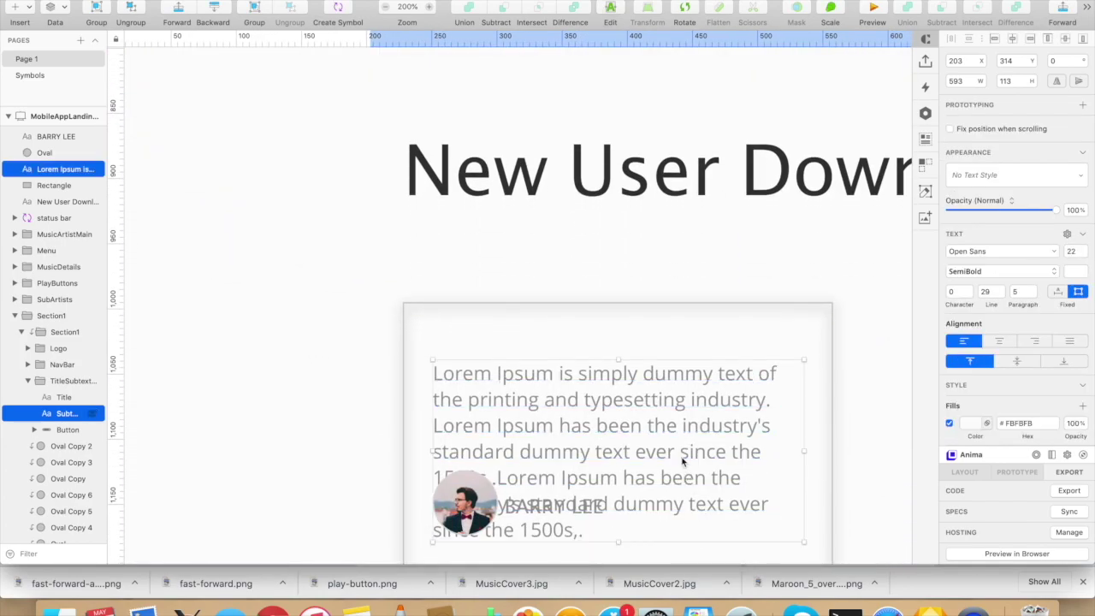
# - Trim the testimonial card's paragraph so its text ends with "standard dummy text ever."
pyautogui.doubleClick(682, 457)
pyautogui.moveTo(498, 477); pyautogui.dragTo(602, 538)
pyautogui.press('BackSpace')
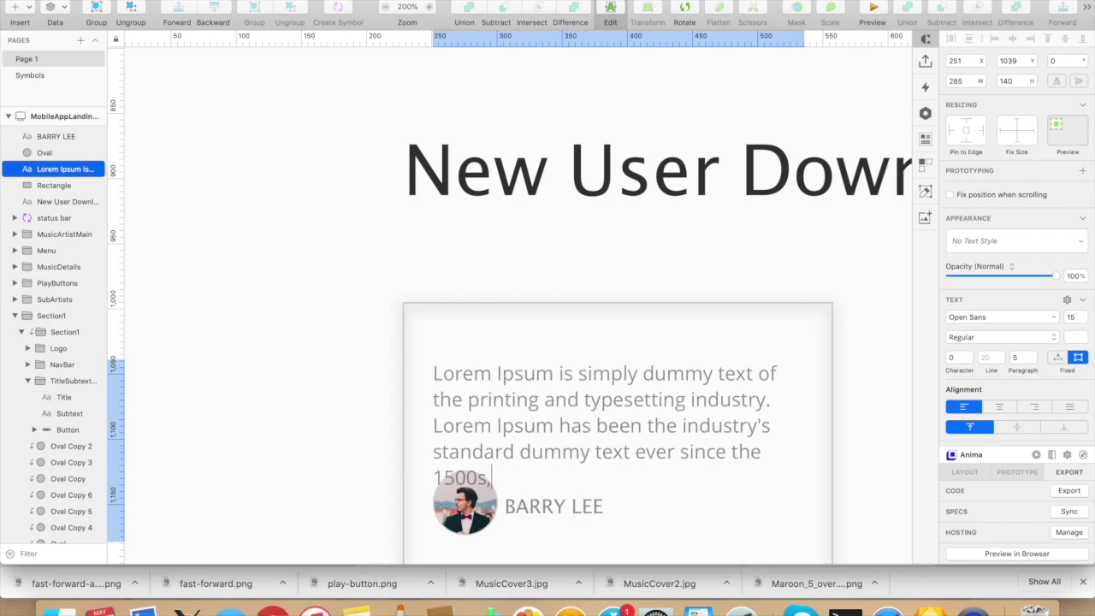
pyautogui.write('r.')
pyautogui.press('Escape')
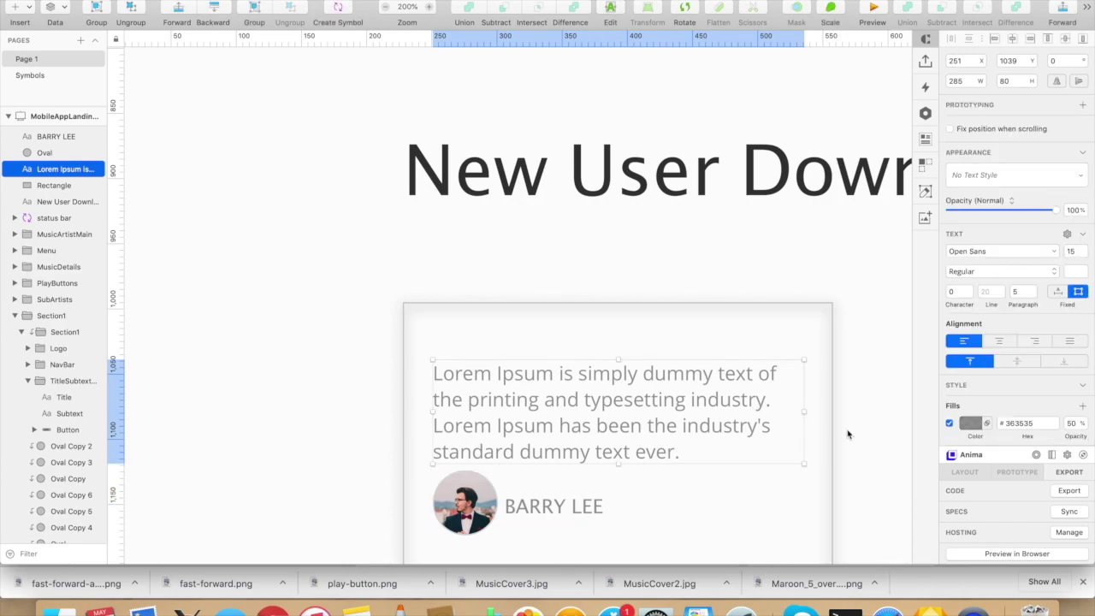
pyautogui.scroll(-5, 747, 420)
pyautogui.press('Escape')
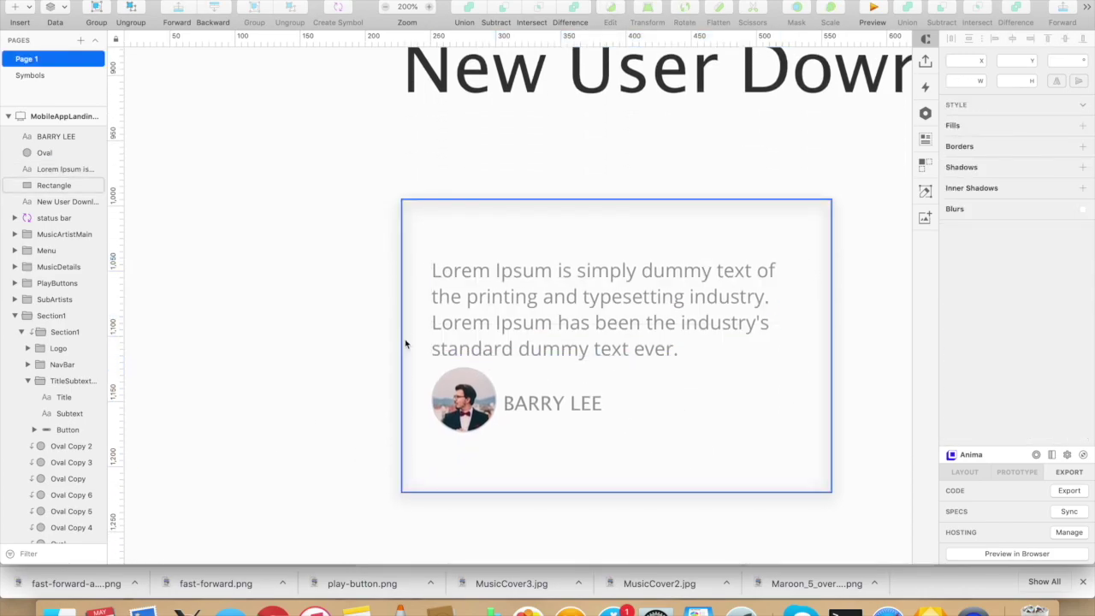
# - Set the card rectangle's height to 200 and nudge the paragraph, portrait and reviewer's name up together inside it
pyautogui.click(405, 342)
pyautogui.press('Tab')
pyautogui.click(631, 296)
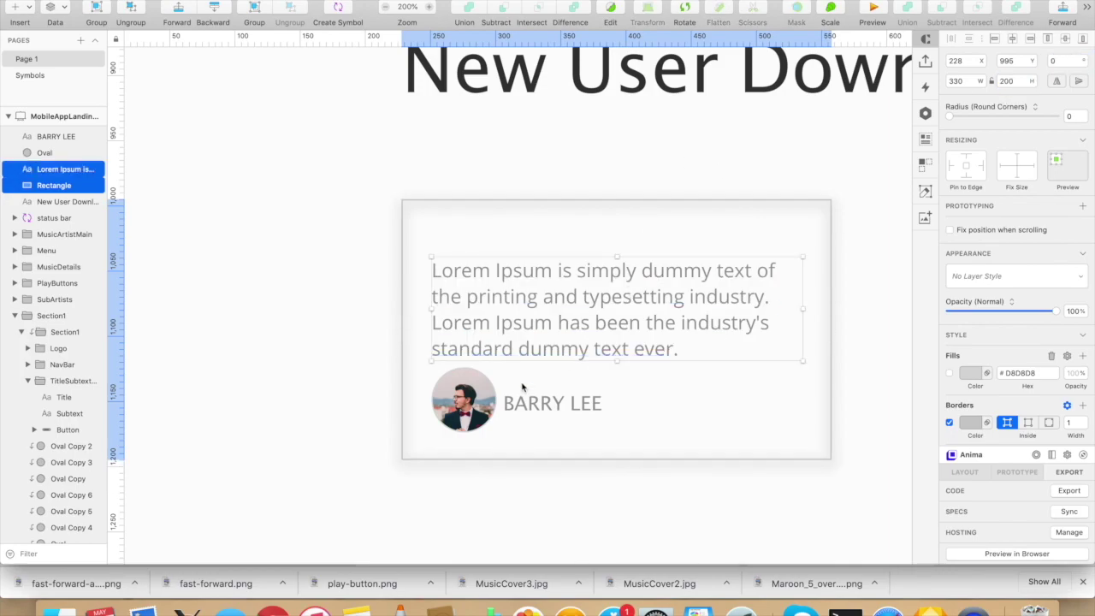
pyautogui.keyDown('shift'); pyautogui.click(482, 398); pyautogui.keyUp('shift')
pyautogui.keyDown('shift'); pyautogui.click(525, 408); pyautogui.keyUp('shift')
pyautogui.press('alt')
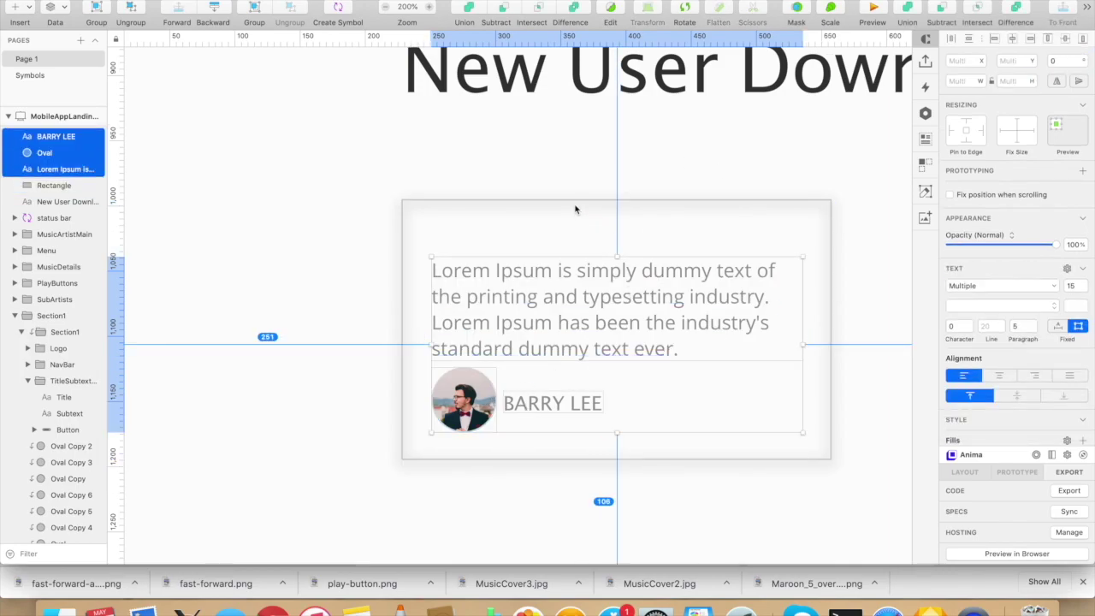
pyautogui.hotkey('shift', 'Up')
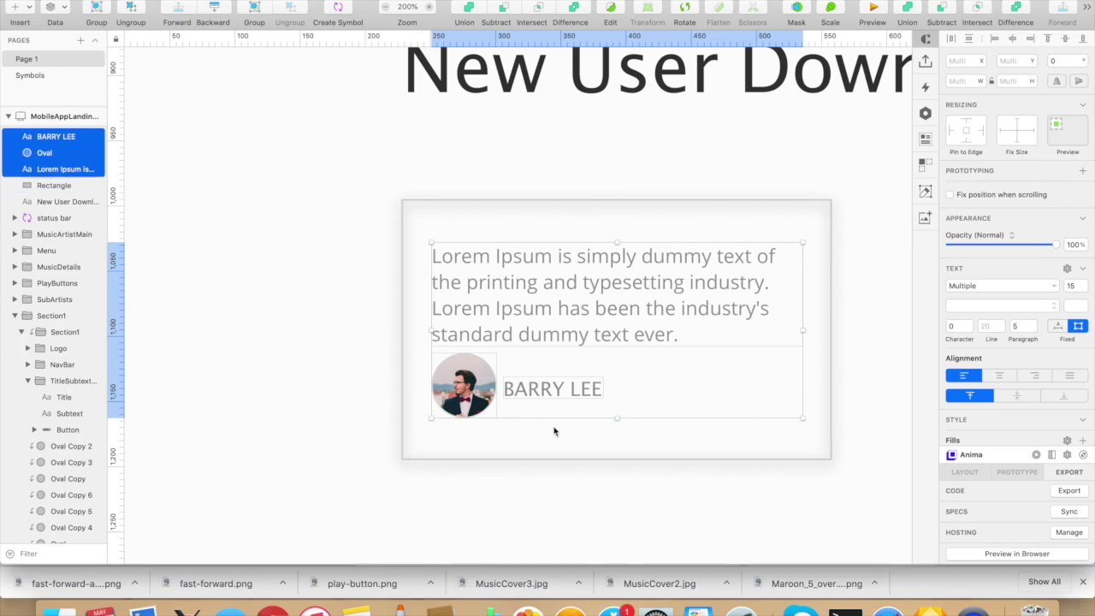
# - Group the card's rectangle, paragraph, portrait and reviewer's name, and name the group QuoteCard1
pyautogui.press('Escape')
pyautogui.click(420, 206)
pyautogui.keyDown('shift'); pyautogui.click(459, 289); pyautogui.keyUp('shift')
pyautogui.keyDown('shift'); pyautogui.click(473, 383); pyautogui.keyUp('shift')
pyautogui.keyDown('shift'); pyautogui.click(530, 390); pyautogui.keyUp('shift')
pyautogui.press('super+g')
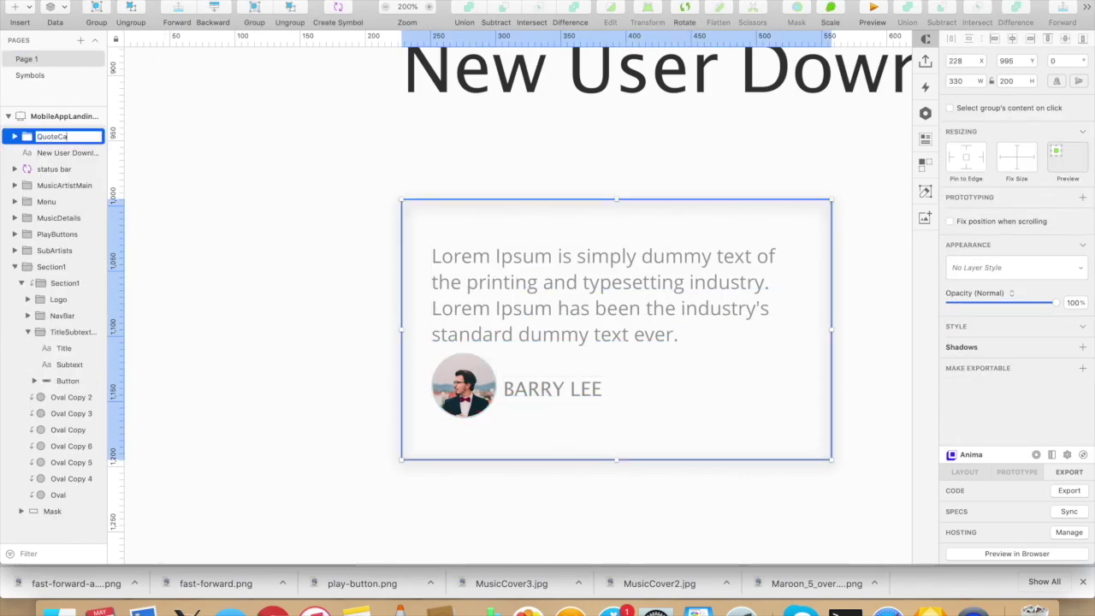
# - Duplicate the QuoteCard1 group twice and move the newest copy right to X 628
pyautogui.hscroll(3, 460, 266)
pyautogui.press('super+d')
pyautogui.press('super+d')
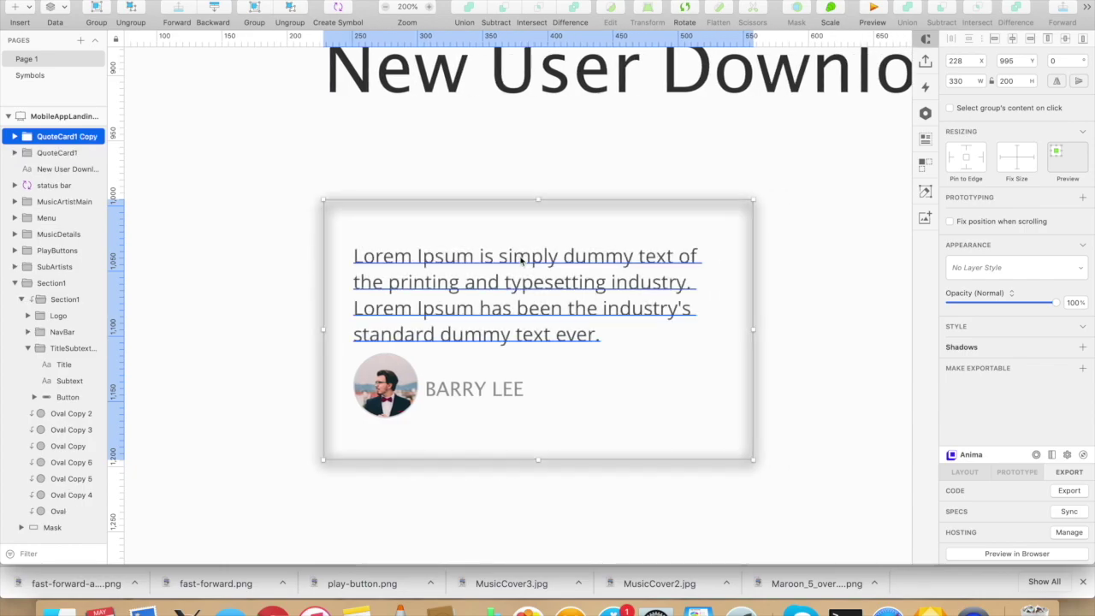
pyautogui.hotkey('shift', 'Right')
pyautogui.hotkey('shift', 'Right')
pyautogui.hotkey('shift', 'Right')
pyautogui.hotkey('shift', 'Right')
pyautogui.hotkey('shift', 'Right')
pyautogui.hotkey('shift', 'Right')
pyautogui.hotkey('shift', 'Right')
pyautogui.hotkey('shift', 'Right')
pyautogui.hotkey('shift', 'Right')
pyautogui.hotkey('shift', 'Right')
pyautogui.hotkey('shift', 'Right')
pyautogui.hotkey('shift', 'Right')
pyautogui.hotkey('shift', 'Right')
pyautogui.hotkey('shift', 'Right')
pyautogui.hotkey('shift', 'Right')
pyautogui.hotkey('shift', 'Right')
pyautogui.hotkey('shift', 'Right')
pyautogui.hotkey('shift', 'Right')
pyautogui.hotkey('shift', 'Right')
pyautogui.hotkey('shift', 'Right')
pyautogui.hotkey('shift', 'Right')
pyautogui.hotkey('shift', 'Right')
pyautogui.hotkey('shift', 'Right')
pyautogui.hotkey('shift', 'Right')
pyautogui.hotkey('shift', 'Right')
pyautogui.hotkey('shift', 'Right')
pyautogui.hotkey('shift', 'Right')
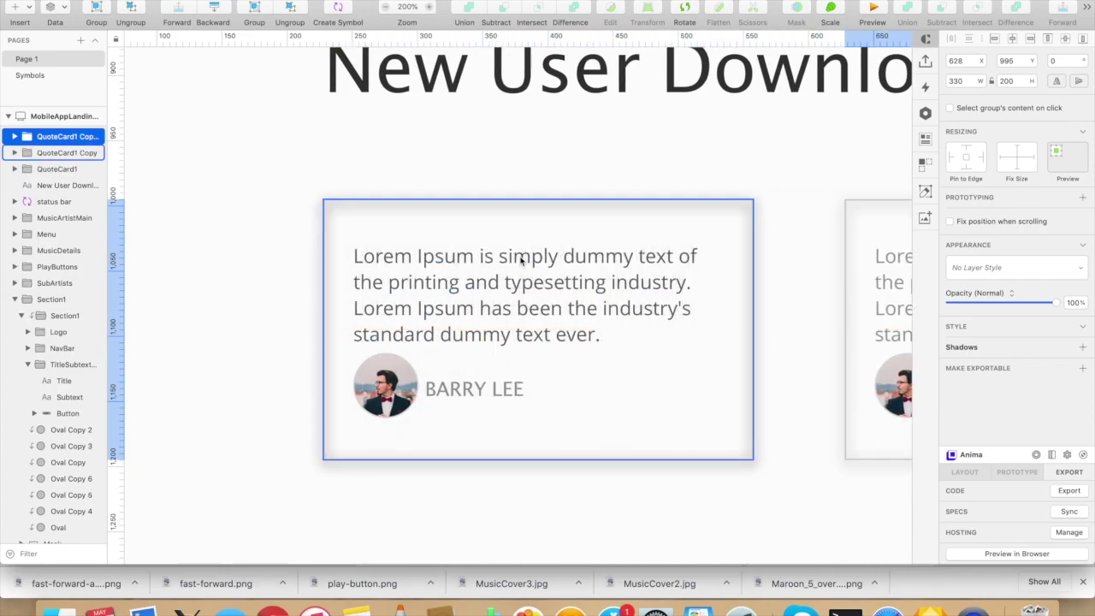
# - Move the other QuoteCard1 copy right to X 1028 so it forms the third card in the row
pyautogui.click(81, 152)
pyautogui.press('super+0')
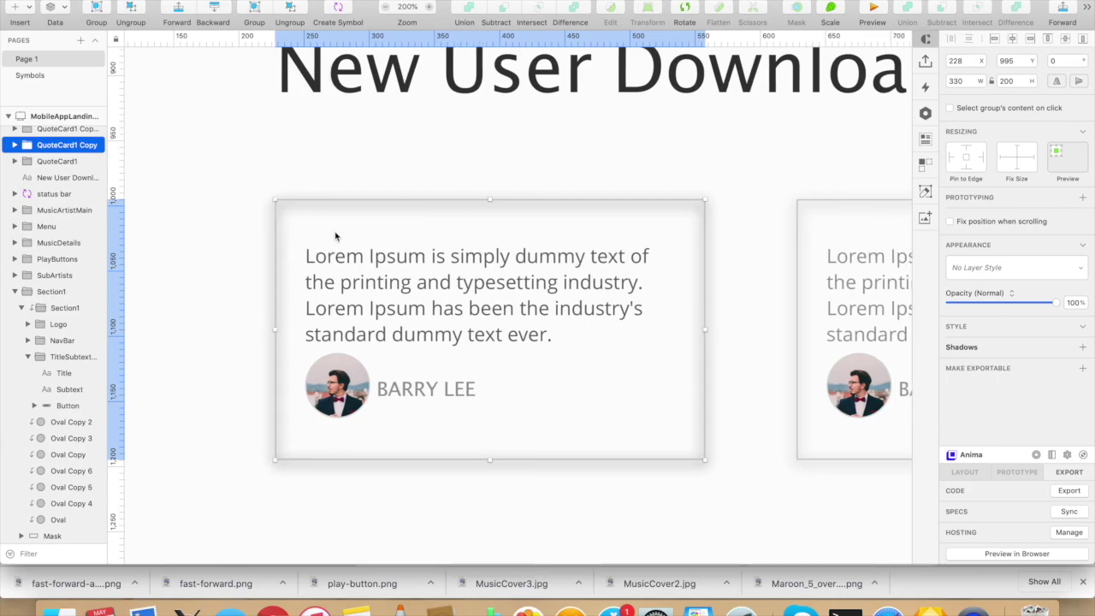
pyautogui.hotkey('shift', 'Right')
pyautogui.hotkey('shift', 'Right')
pyautogui.hotkey('shift', 'Right')
pyautogui.hotkey('shift', 'Right')
pyautogui.hotkey('shift', 'Right')
pyautogui.hotkey('shift', 'Right')
pyautogui.hotkey('shift', 'Right')
pyautogui.hotkey('shift', 'Right')
pyautogui.hotkey('shift', 'Right')
pyautogui.hotkey('shift', 'Right')
pyautogui.hotkey('shift', 'Right')
pyautogui.hotkey('shift', 'Right')
pyautogui.hotkey('shift', 'Right')
pyautogui.hotkey('shift', 'Right')
pyautogui.hotkey('shift', 'Right')
pyautogui.hotkey('shift', 'Right')
pyautogui.hotkey('shift', 'Right')
pyautogui.hotkey('shift', 'Right')
pyautogui.hotkey('shift', 'Right')
pyautogui.hotkey('shift', 'Right')
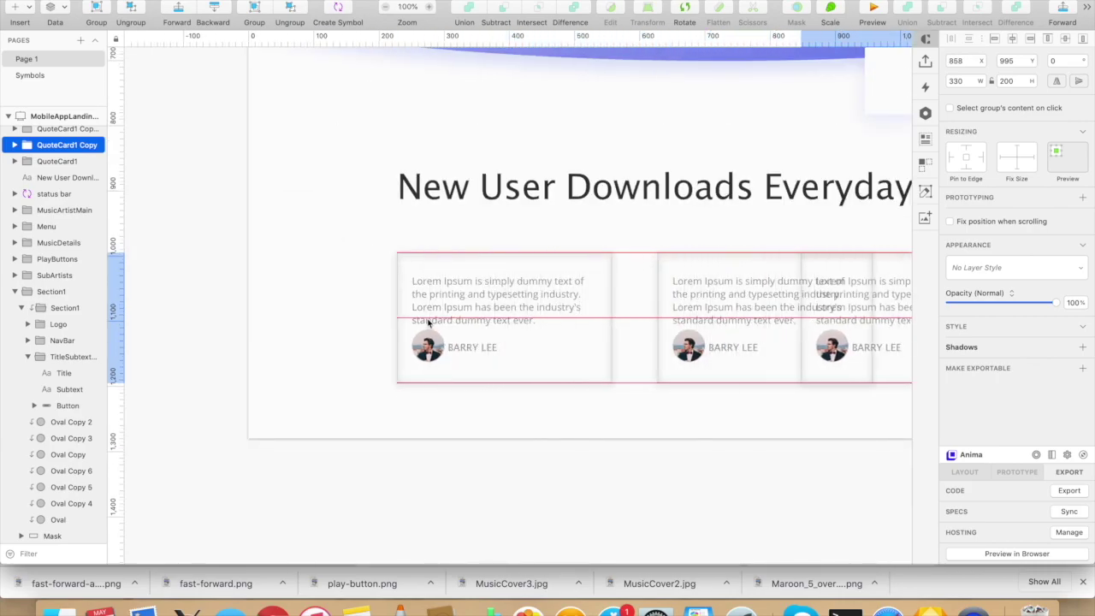
pyautogui.hotkey('shift', 'Right')
pyautogui.hotkey('shift', 'Right')
pyautogui.hotkey('shift', 'Right')
pyautogui.hotkey('shift', 'Right')
pyautogui.hscroll(2, 573, 348)
pyautogui.hscroll(-2, 573, 348)
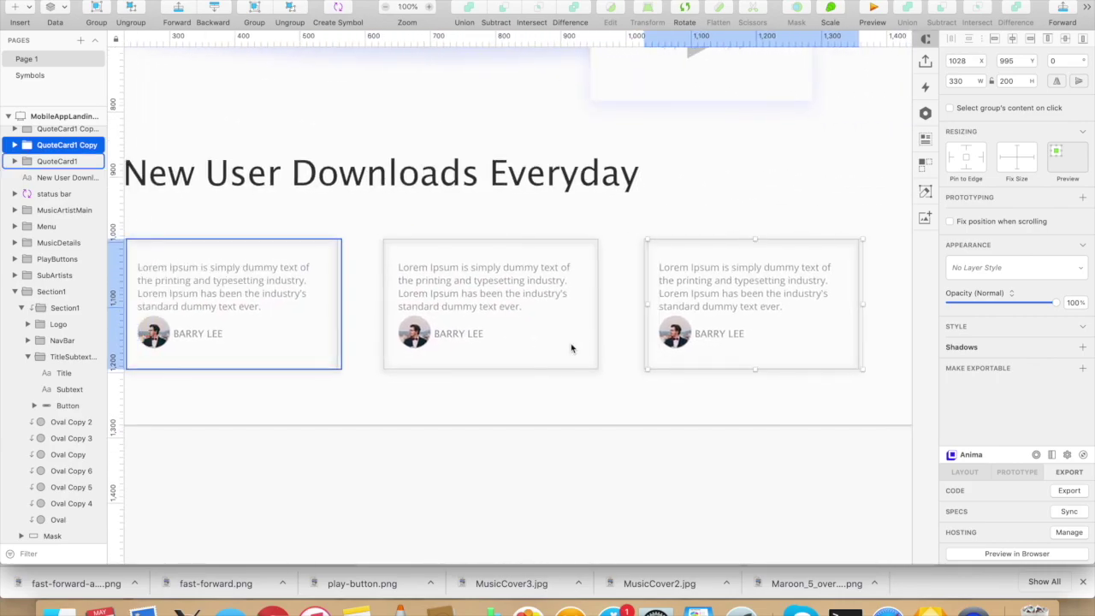
# - Shift the middle and third quote cards farther right, placing the third card at X 1088
pyautogui.click(482, 316)
pyautogui.keyDown('shift'); pyautogui.click(726, 310); pyautogui.keyUp('shift')
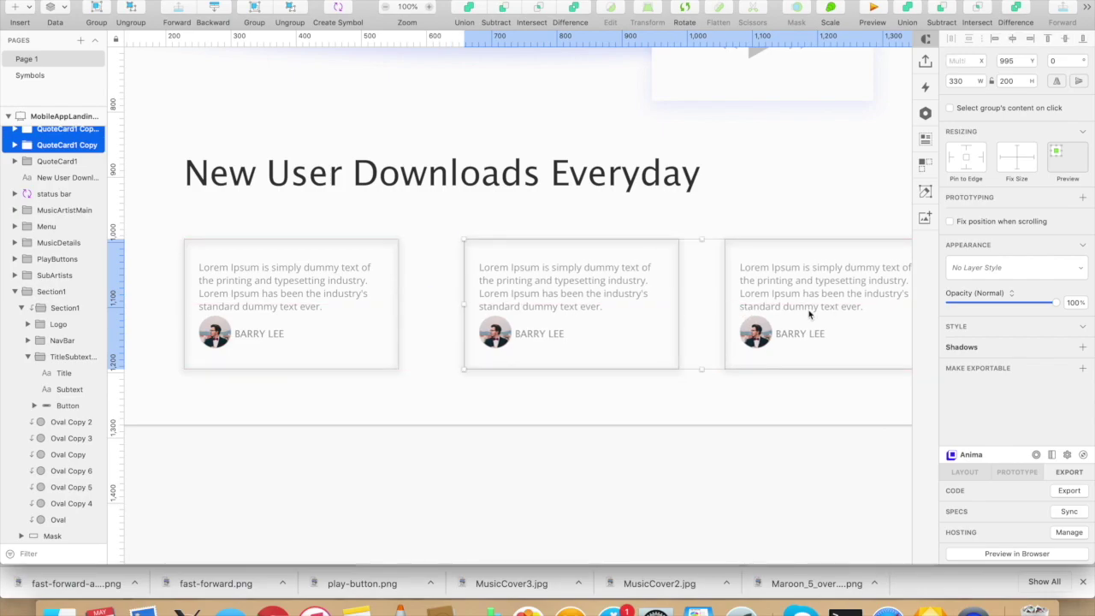
pyautogui.click(762, 219)
pyautogui.moveTo(743, 249); pyautogui.dragTo(763, 249)
pyautogui.hscroll(3, 763, 249)
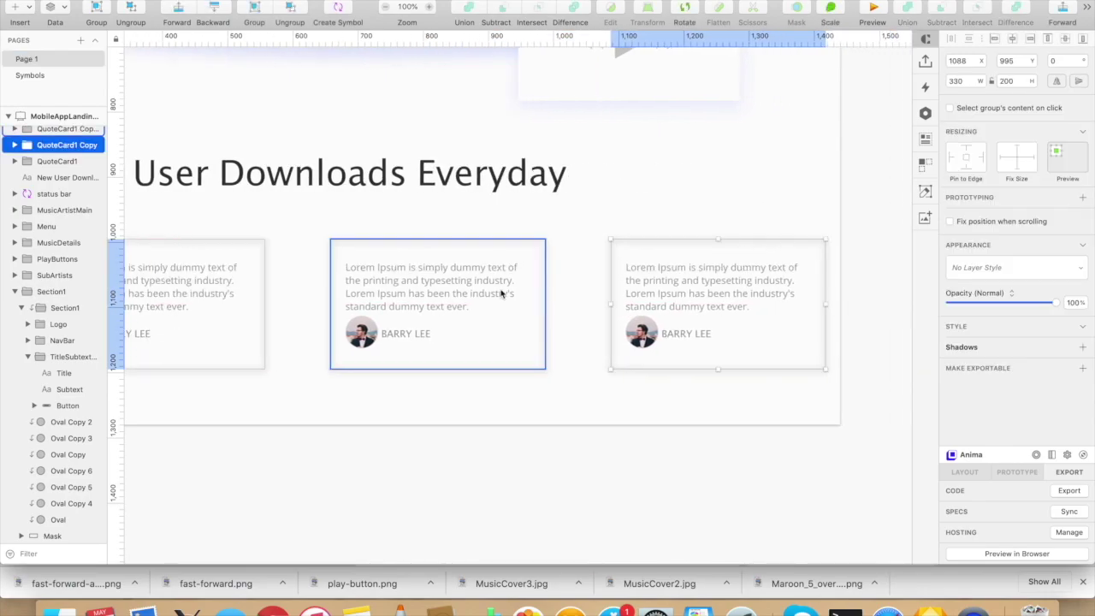
# - Widen the gaps between the quote cards by moving the middle card to X 678 and the third to X 1128
pyautogui.hscroll(-5, 501, 294)
pyautogui.hscroll(3, 496, 293)
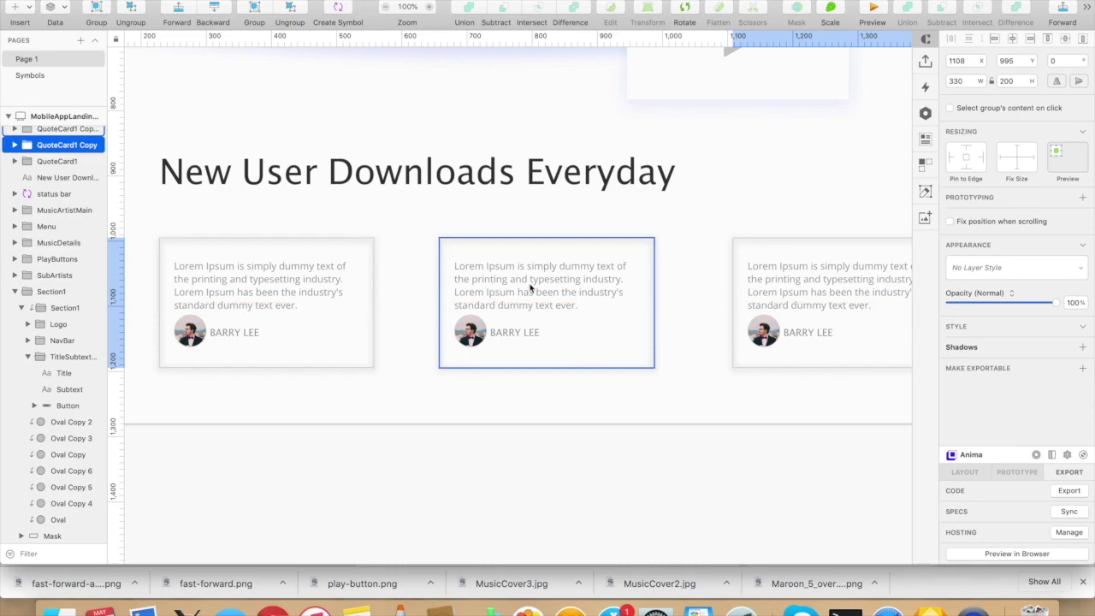
pyautogui.hotkey('shift', 'Right')
pyautogui.hotkey('shift', 'Right')
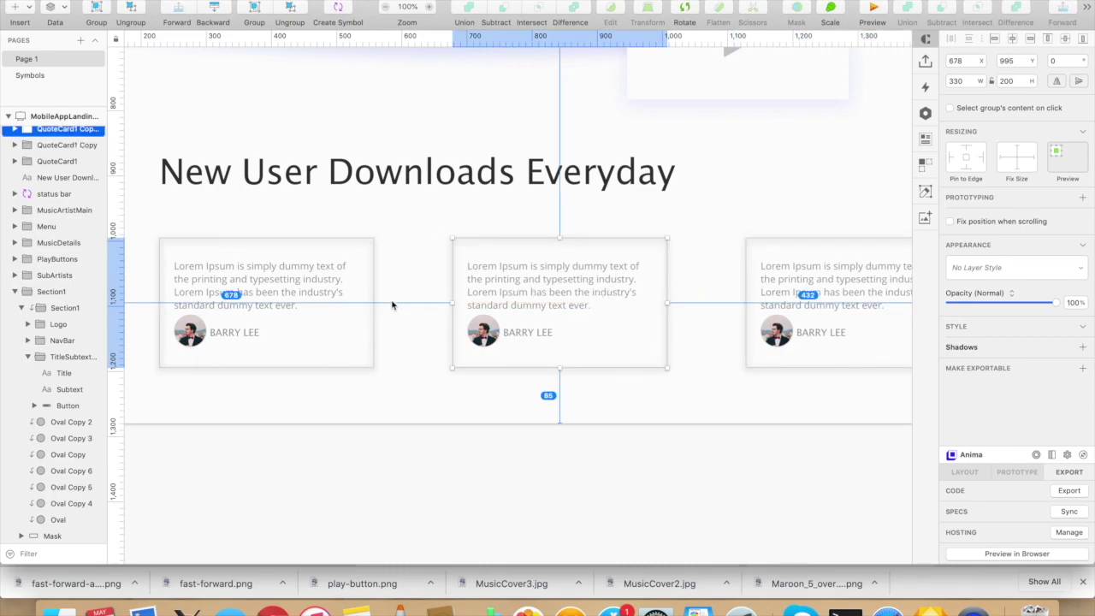
pyautogui.click(790, 288)
pyautogui.press('super+minus')
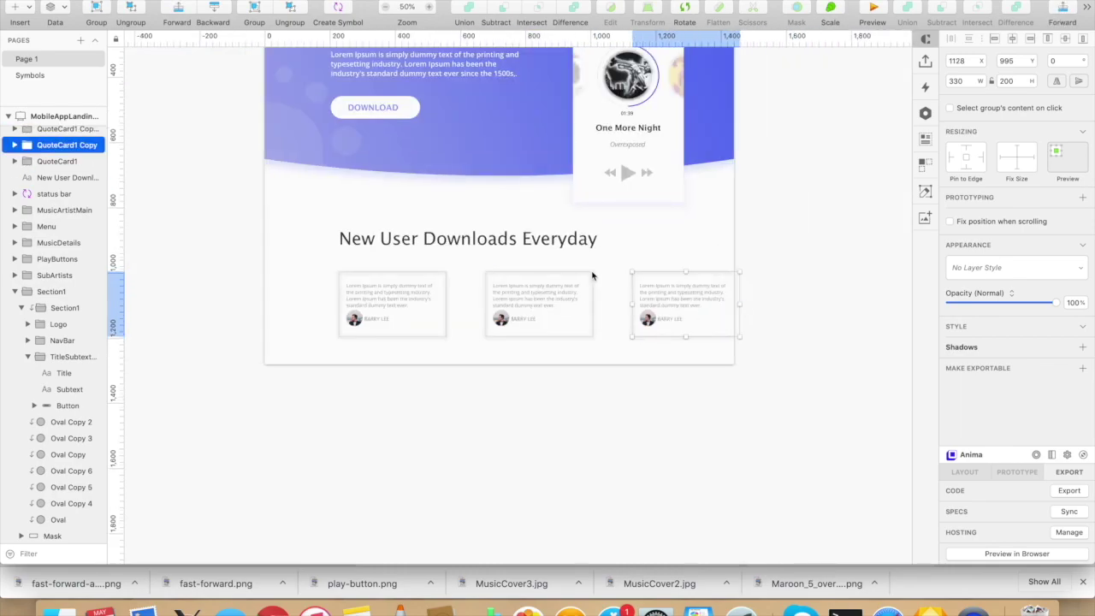